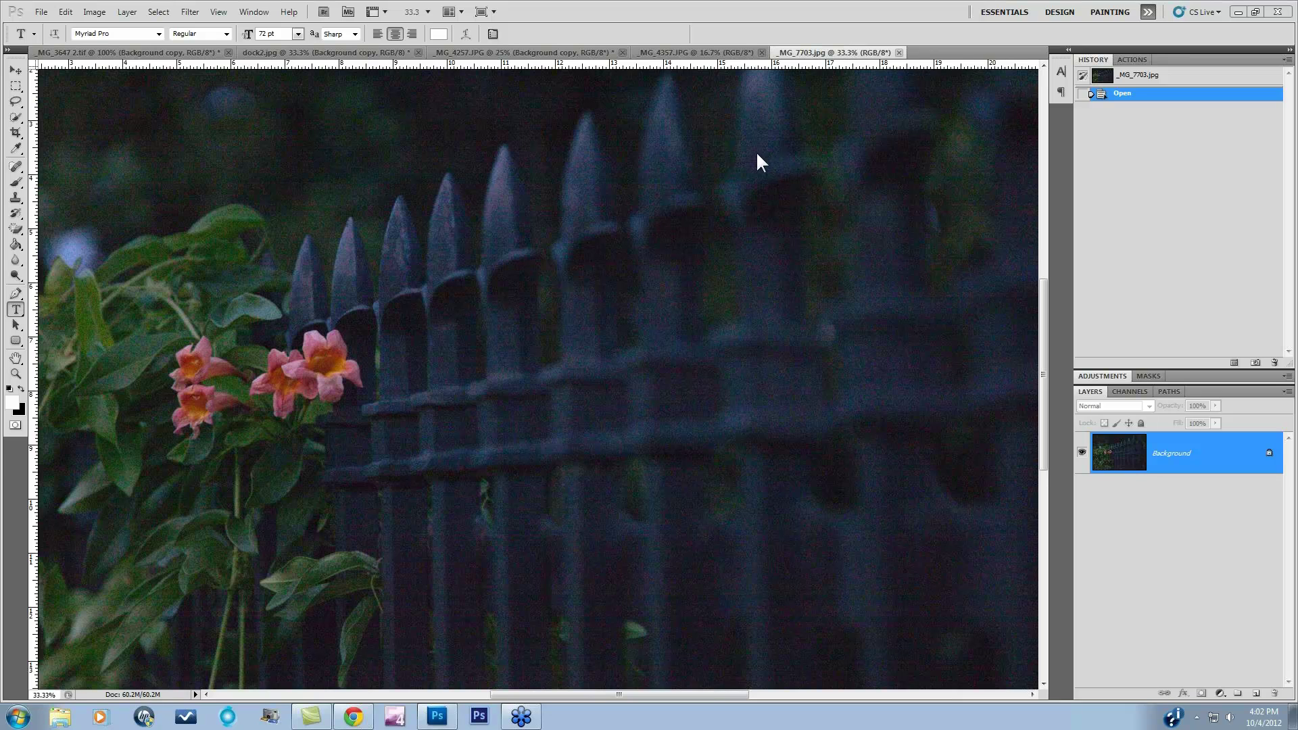
# Step: Switch to the beach pier photo _MG_4257.JPG and magnify its sky to 200%
pyautogui.click(708, 52)
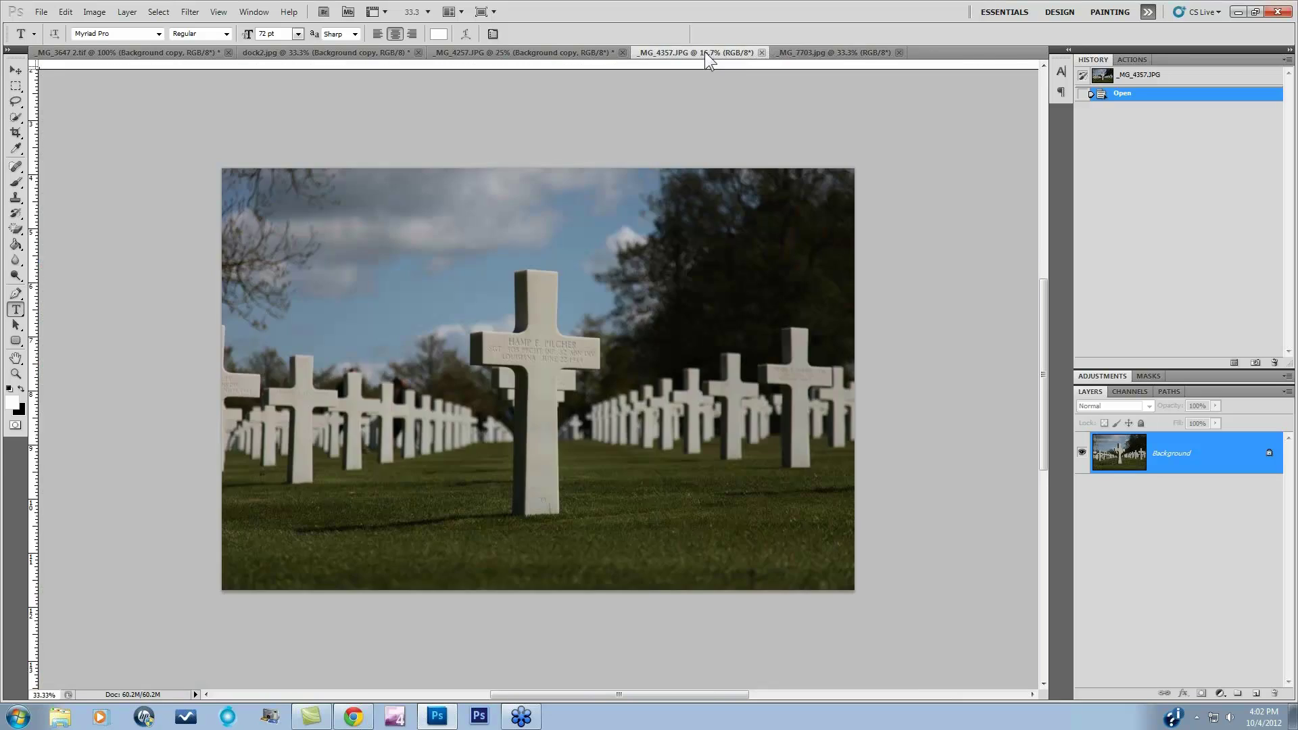
pyautogui.click(568, 52)
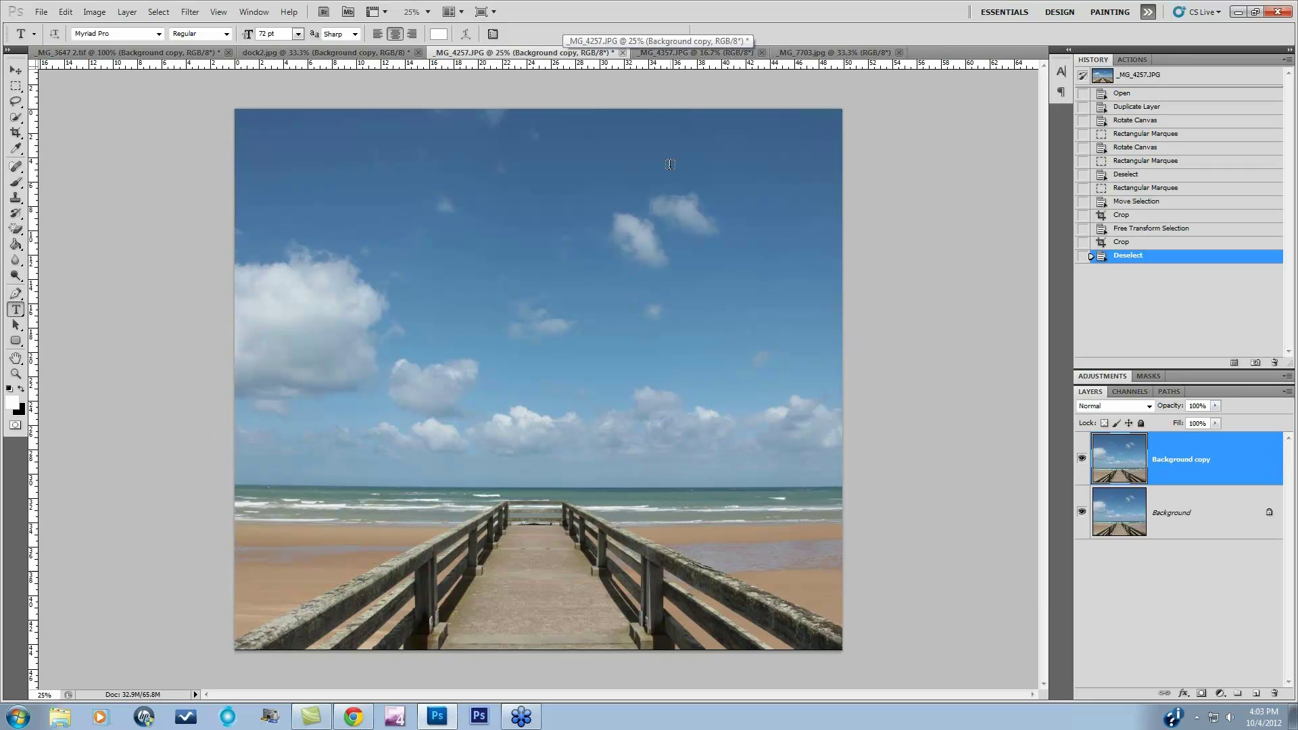
pyautogui.hotkey('ctrl', '+')
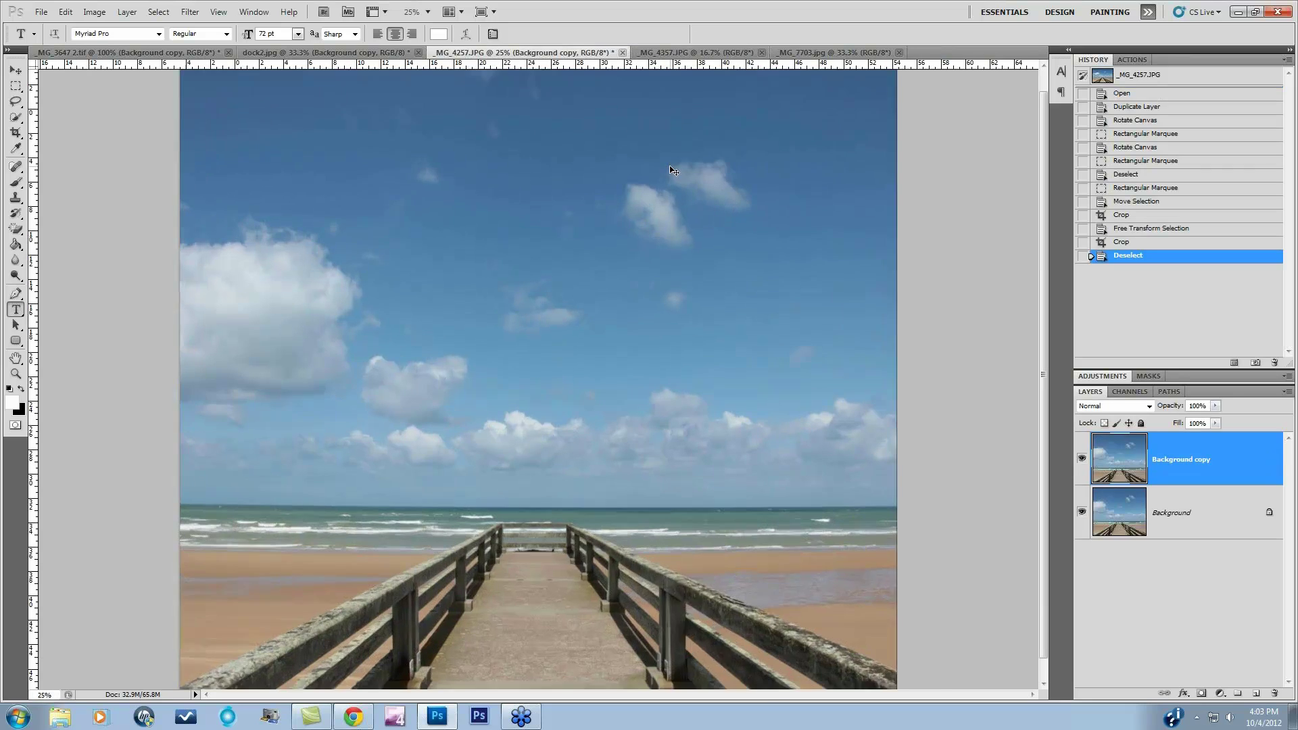
pyautogui.hotkey('ctrl', '+')
pyautogui.hotkey('ctrl', '+')
pyautogui.hotkey('ctrl', '+')
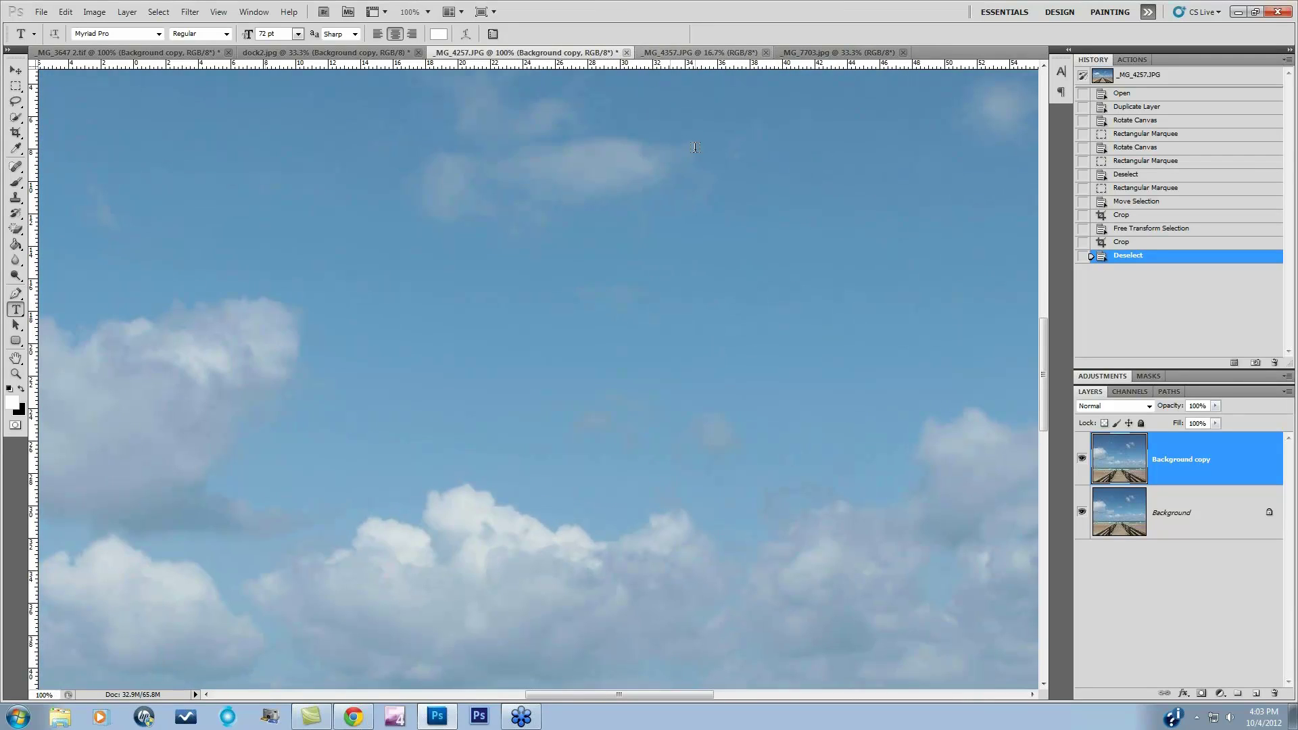
pyautogui.hotkey('ctrl', '+')
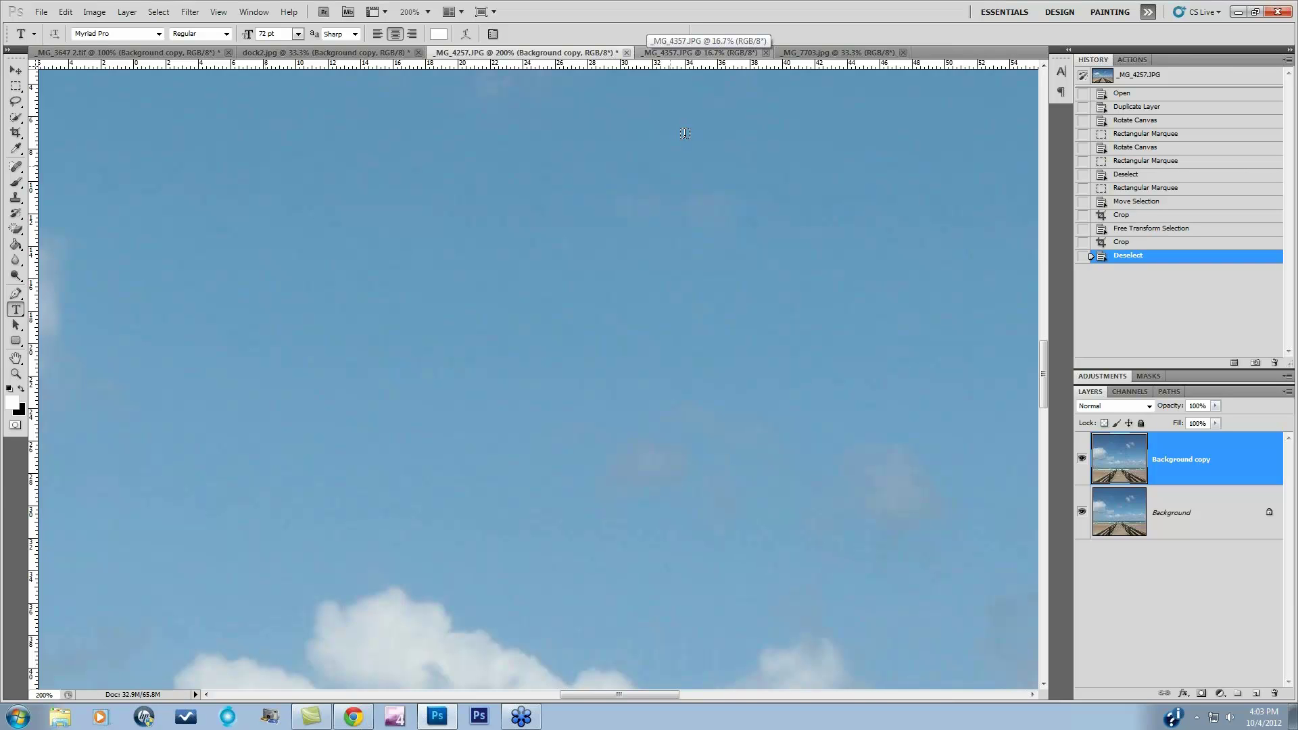
pyautogui.moveTo(1043, 369); pyautogui.dragTo(1052, 331)
# Step: Zoom back out from 100% to 25% to see the whole pier image
pyautogui.hotkey('ctrl', '-')
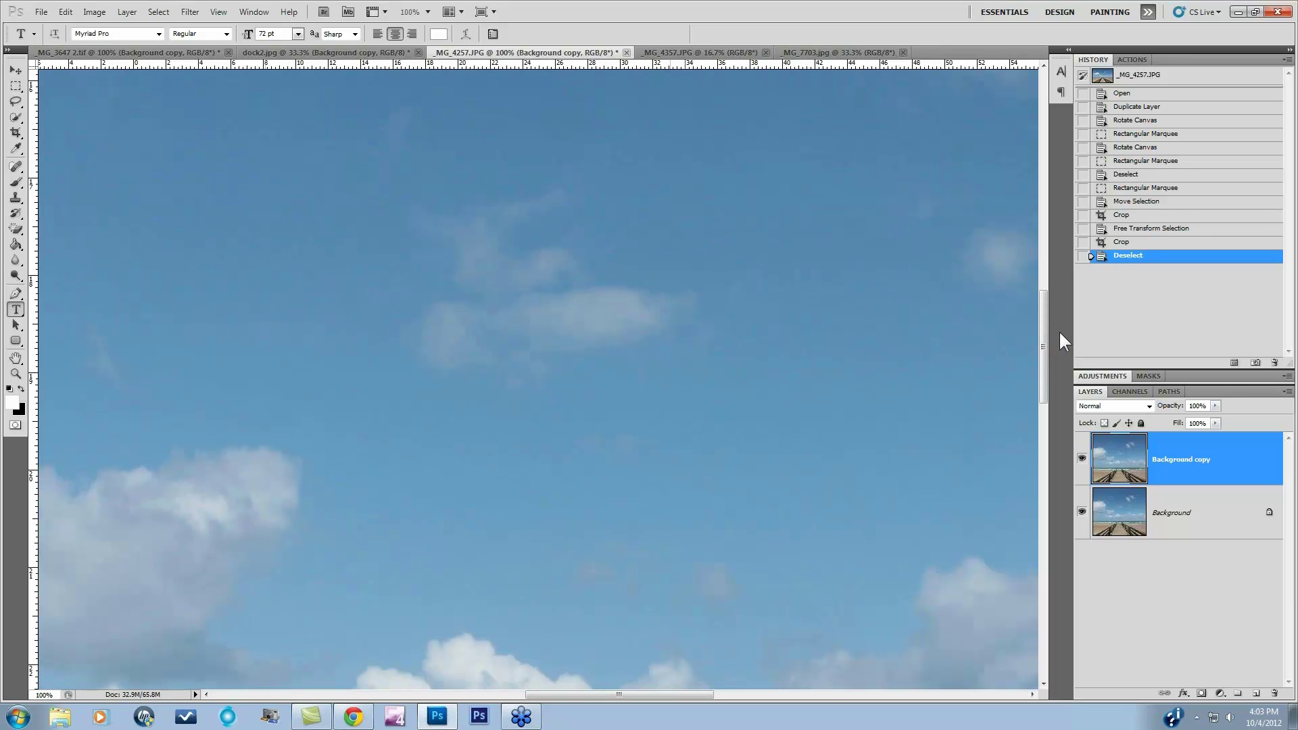
pyautogui.moveTo(1043, 334); pyautogui.dragTo(1067, 513)
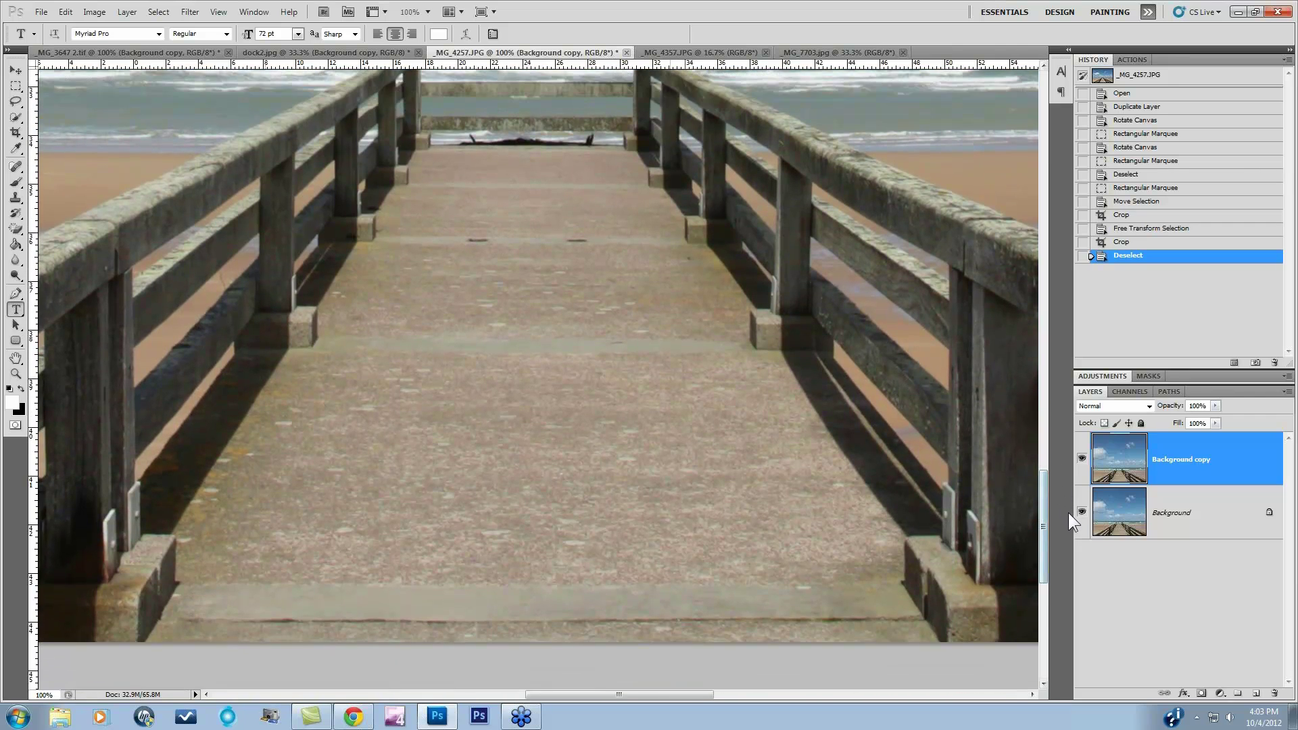
pyautogui.hotkey('ctrl', '-')
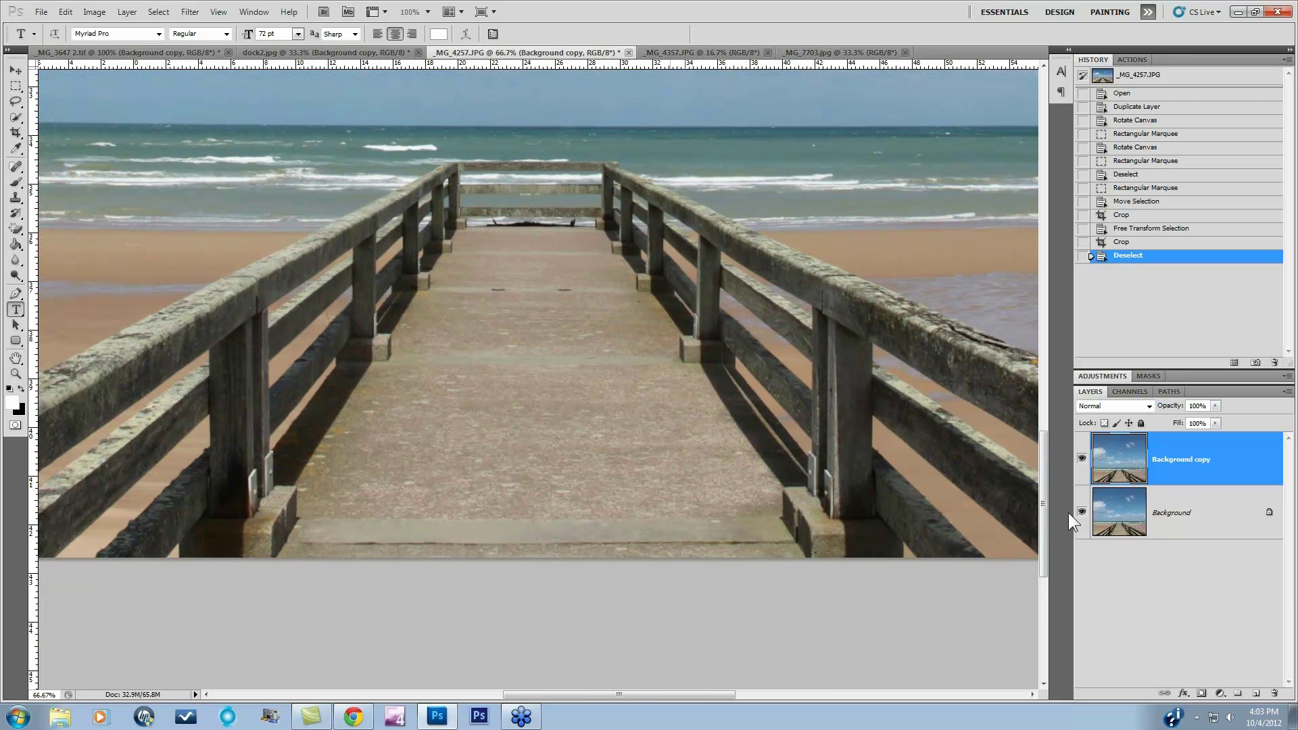
pyautogui.hotkey('ctrl', '-')
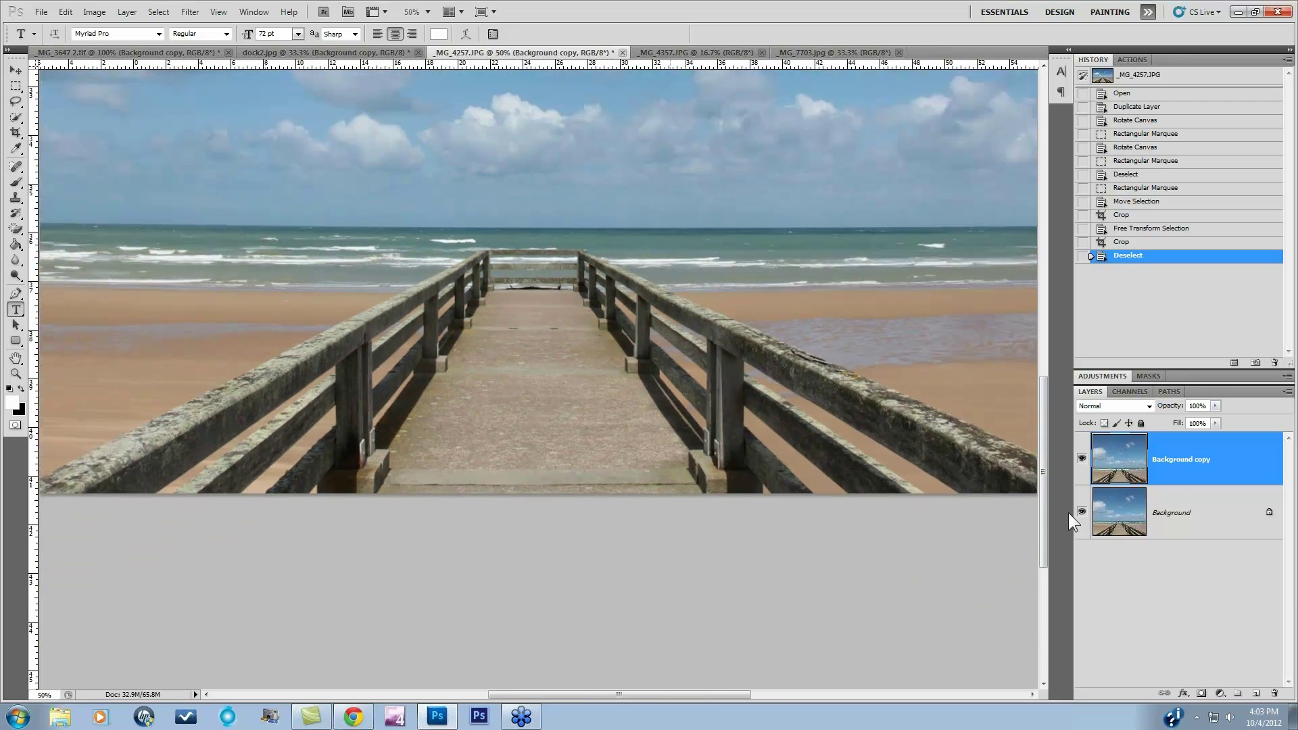
pyautogui.hotkey('ctrl', '-')
pyautogui.hotkey('ctrl', '-')
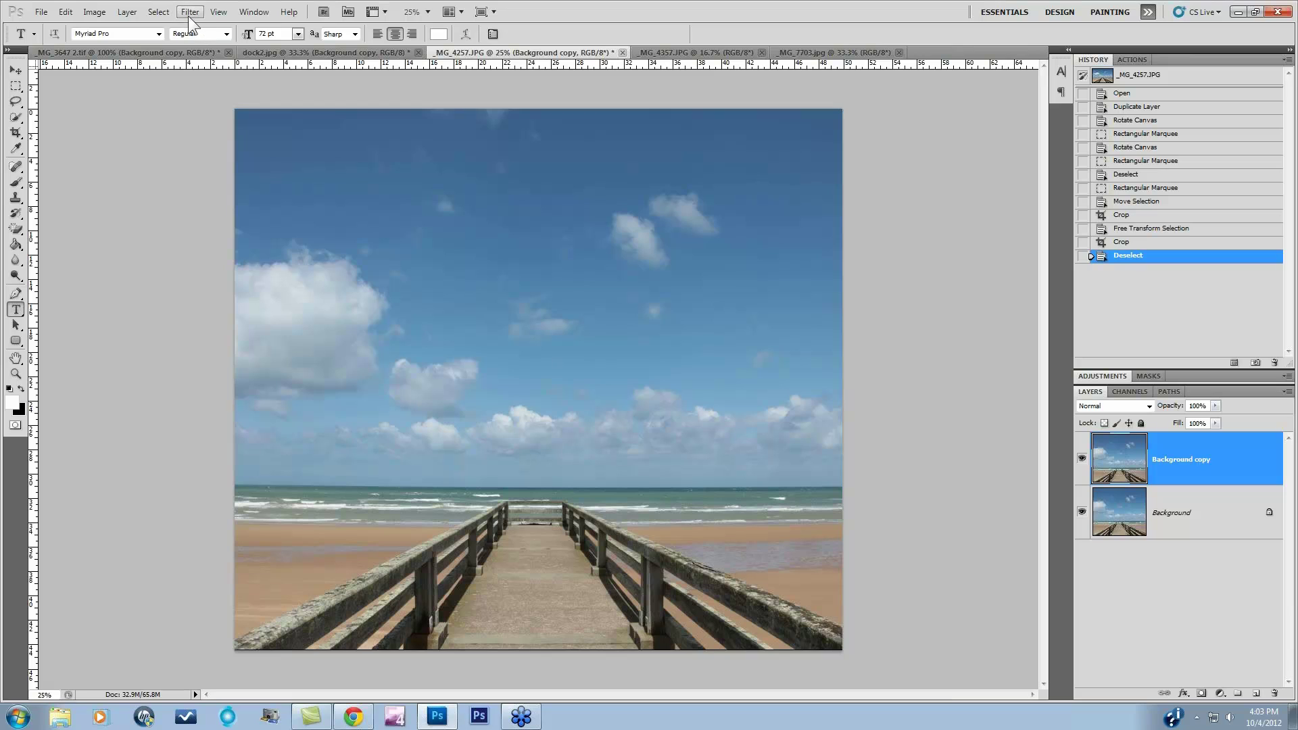
# Step: Launch Filter > Topaz Labs > Topaz Adjust 5 on the pier photo
pyautogui.click(189, 13)
pyautogui.moveTo(229, 334)
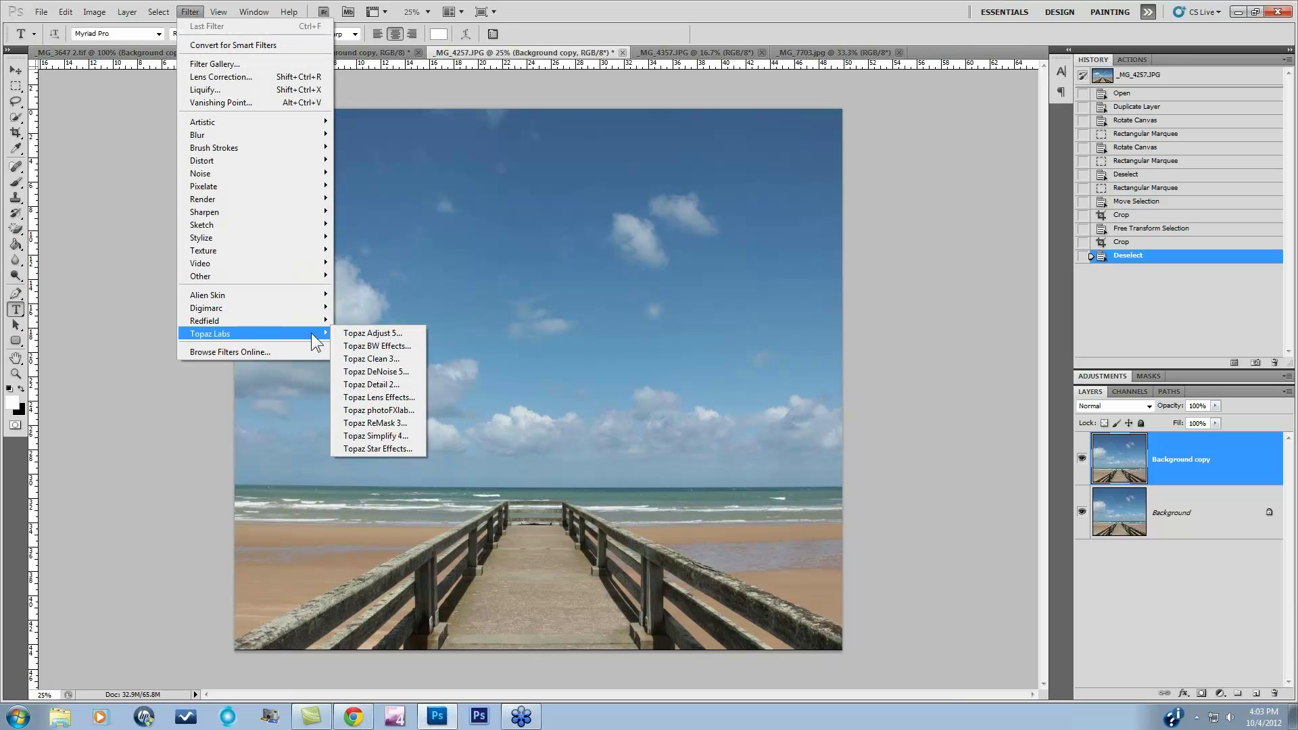
pyautogui.click(380, 333)
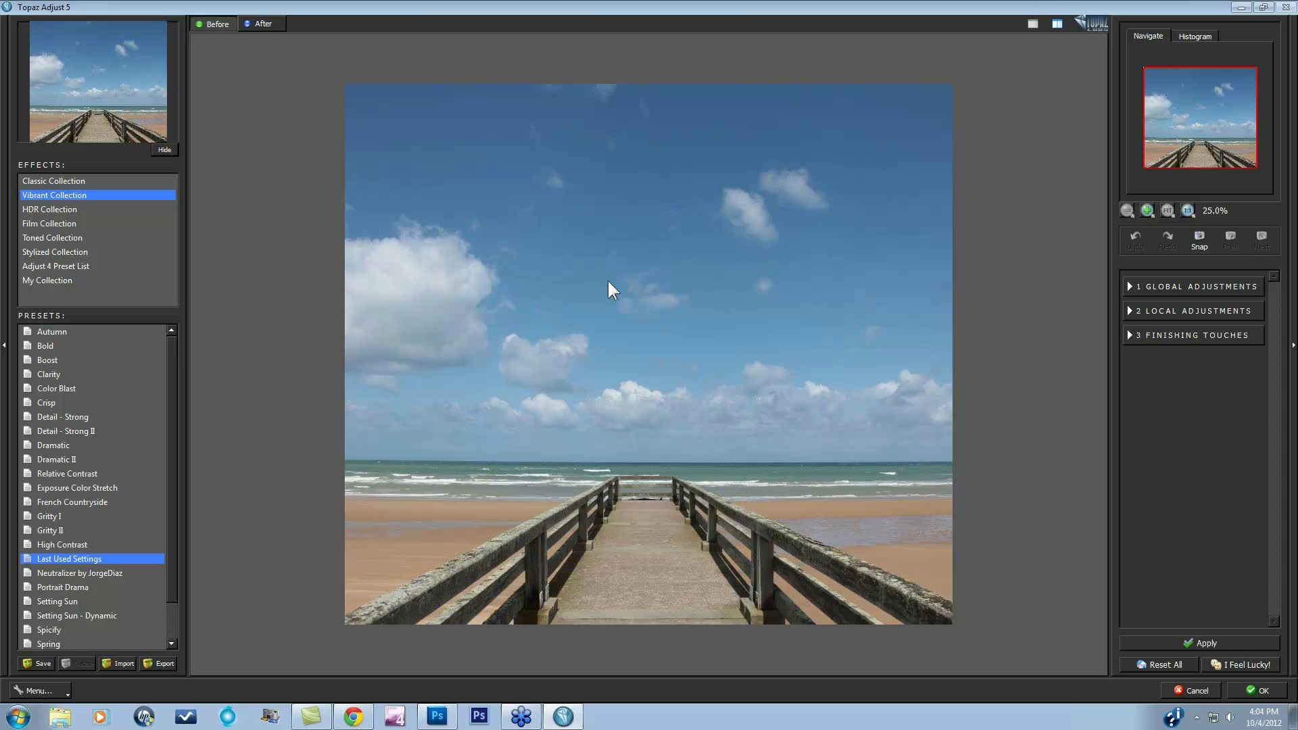
# Step: Reset all adjustments and apply the Clarity preset from the Vibrant Collection
pyautogui.click(48, 198)
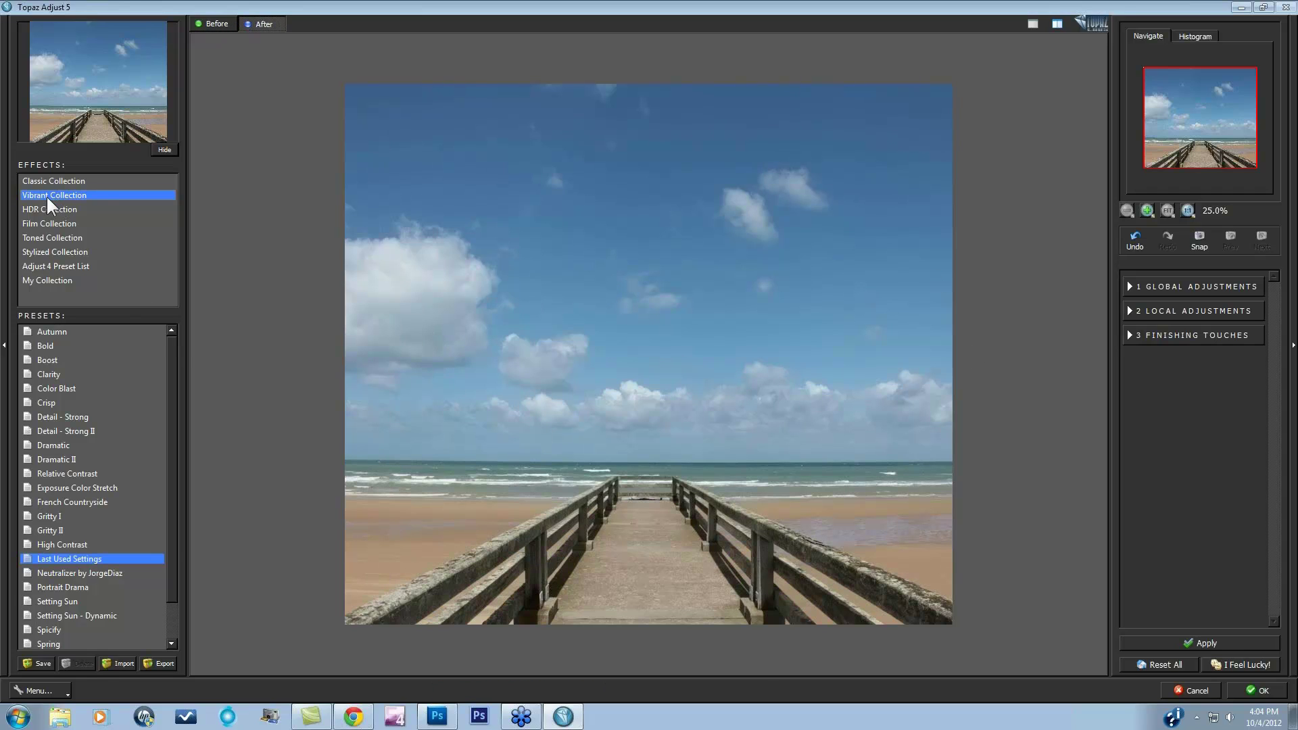
pyautogui.click(1176, 667)
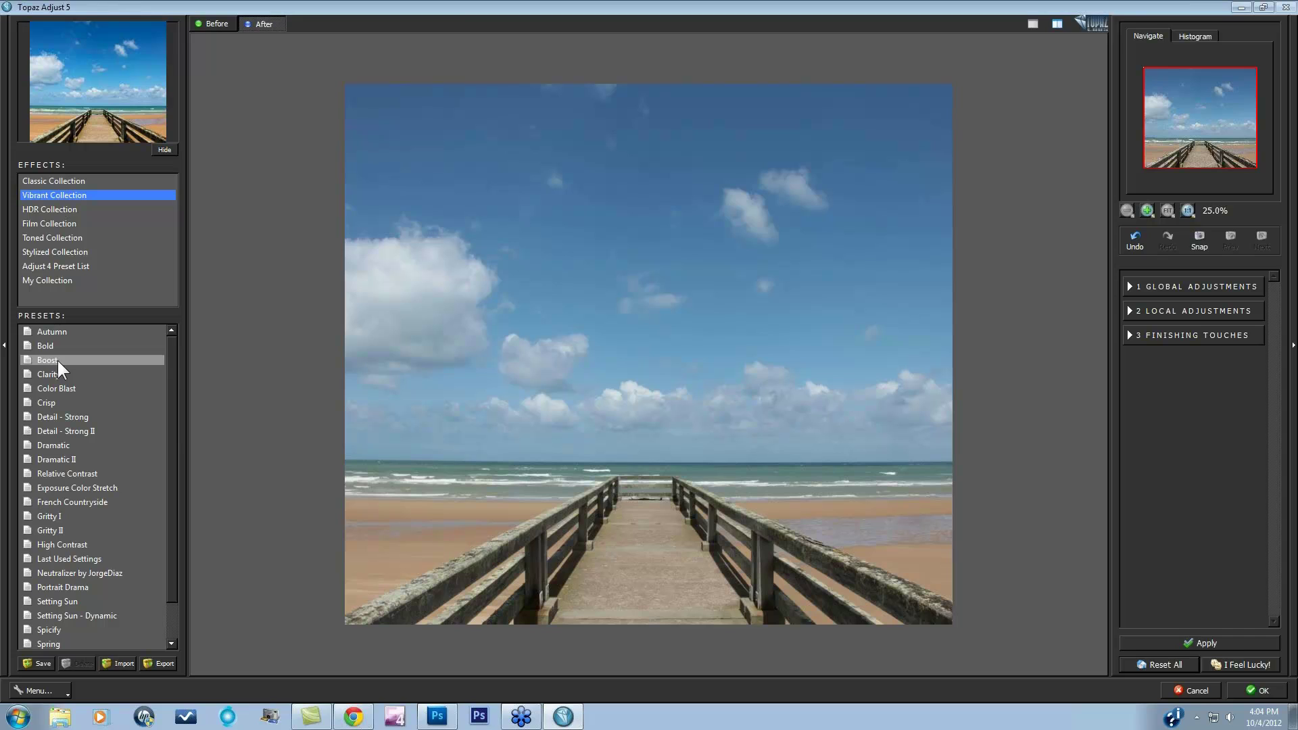
pyautogui.click(59, 376)
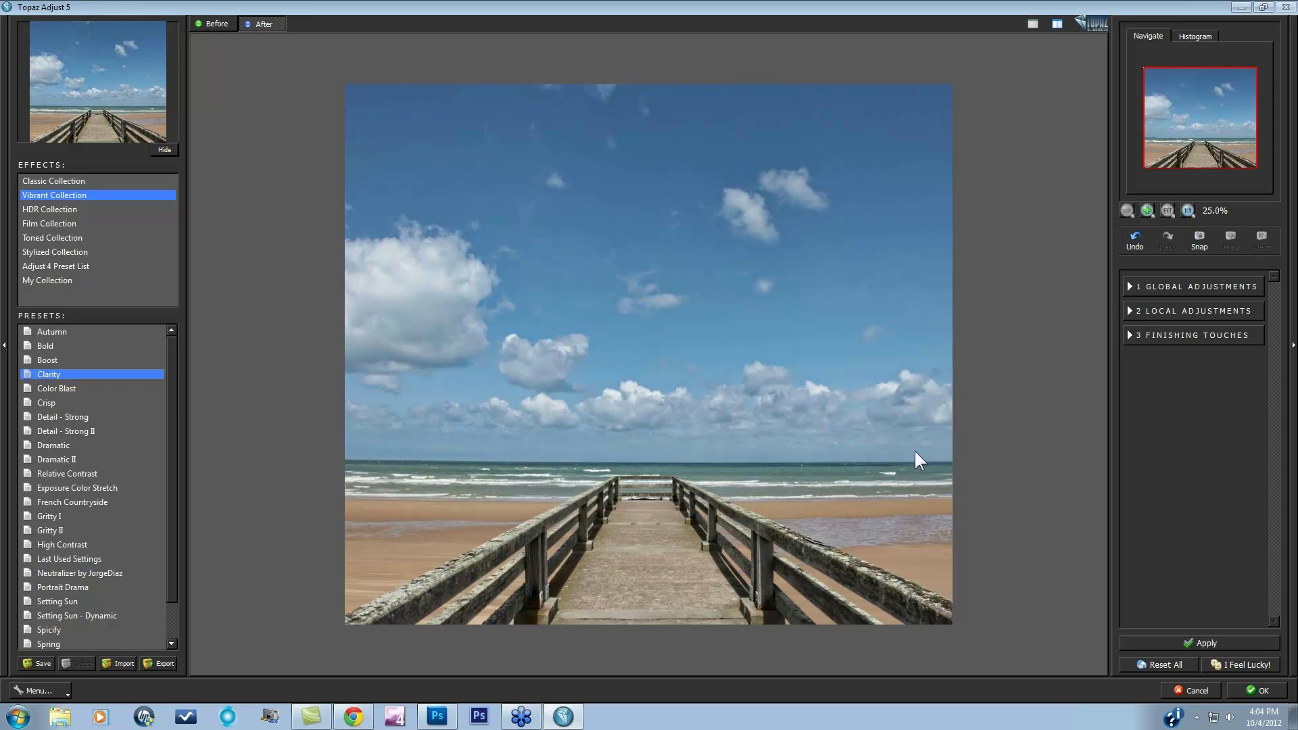
# Step: Raise Saturation Boost under Color and enable Process Details Independently
pyautogui.click(1129, 288)
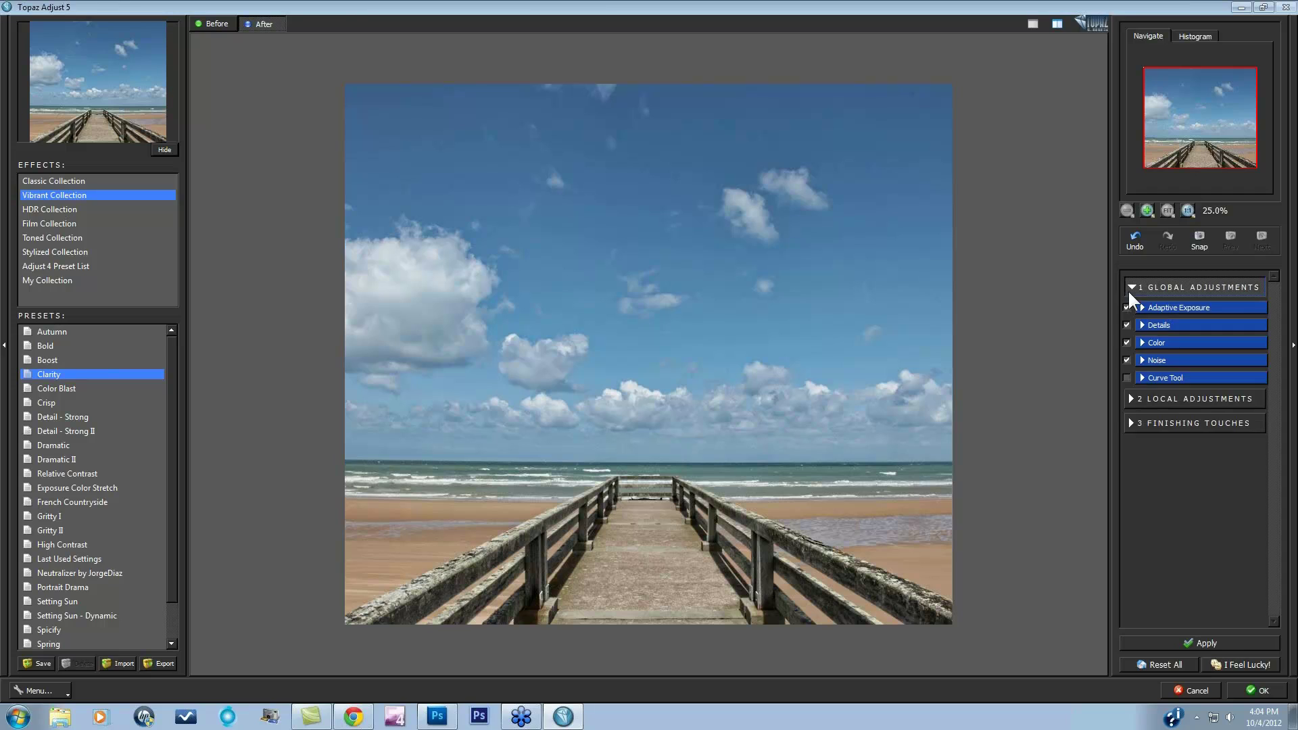
pyautogui.click(1142, 343)
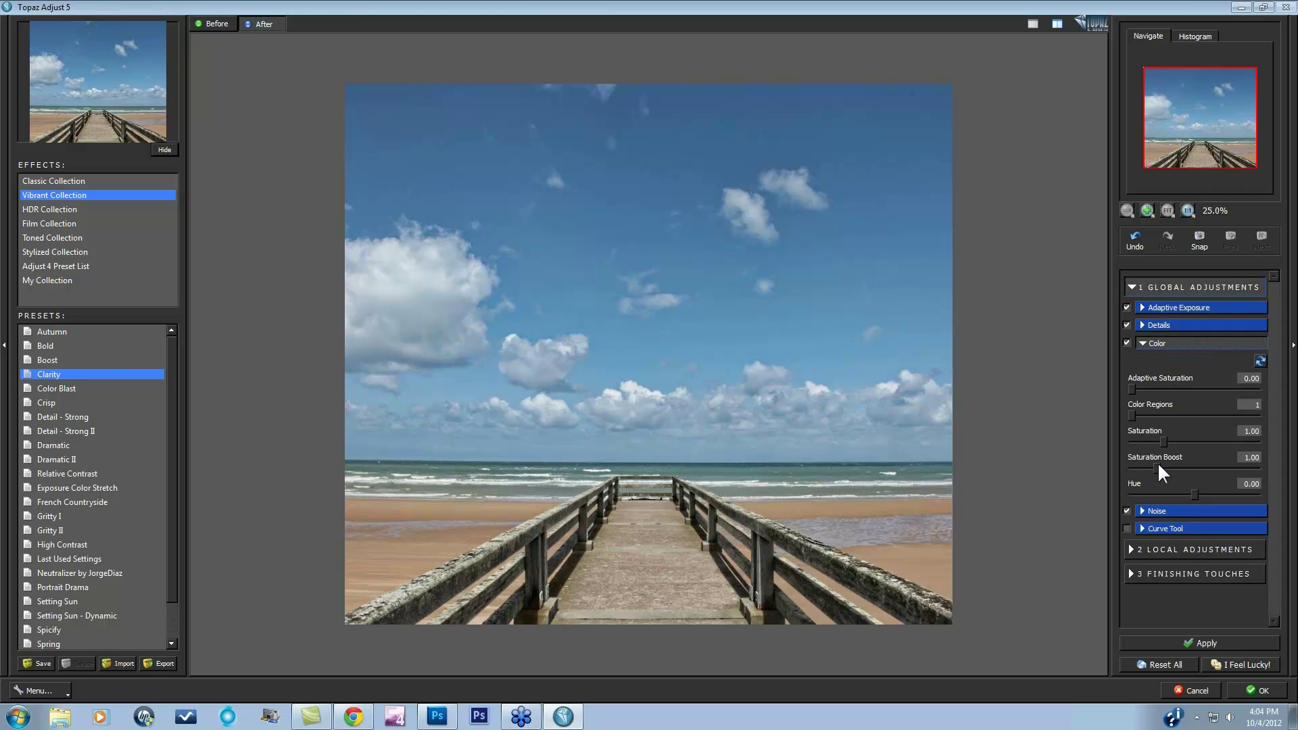
pyautogui.moveTo(1165, 469); pyautogui.dragTo(1169, 469)
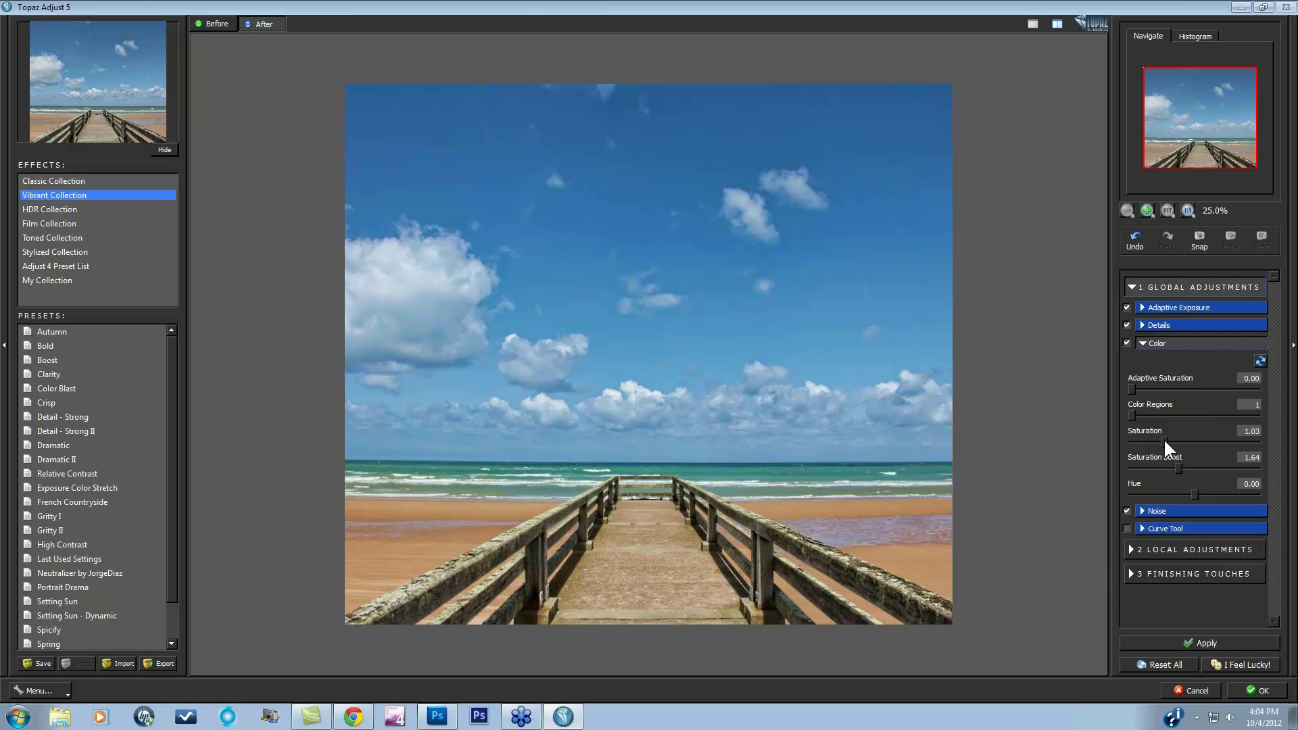
pyautogui.click(1011, 442)
pyautogui.click(1148, 325)
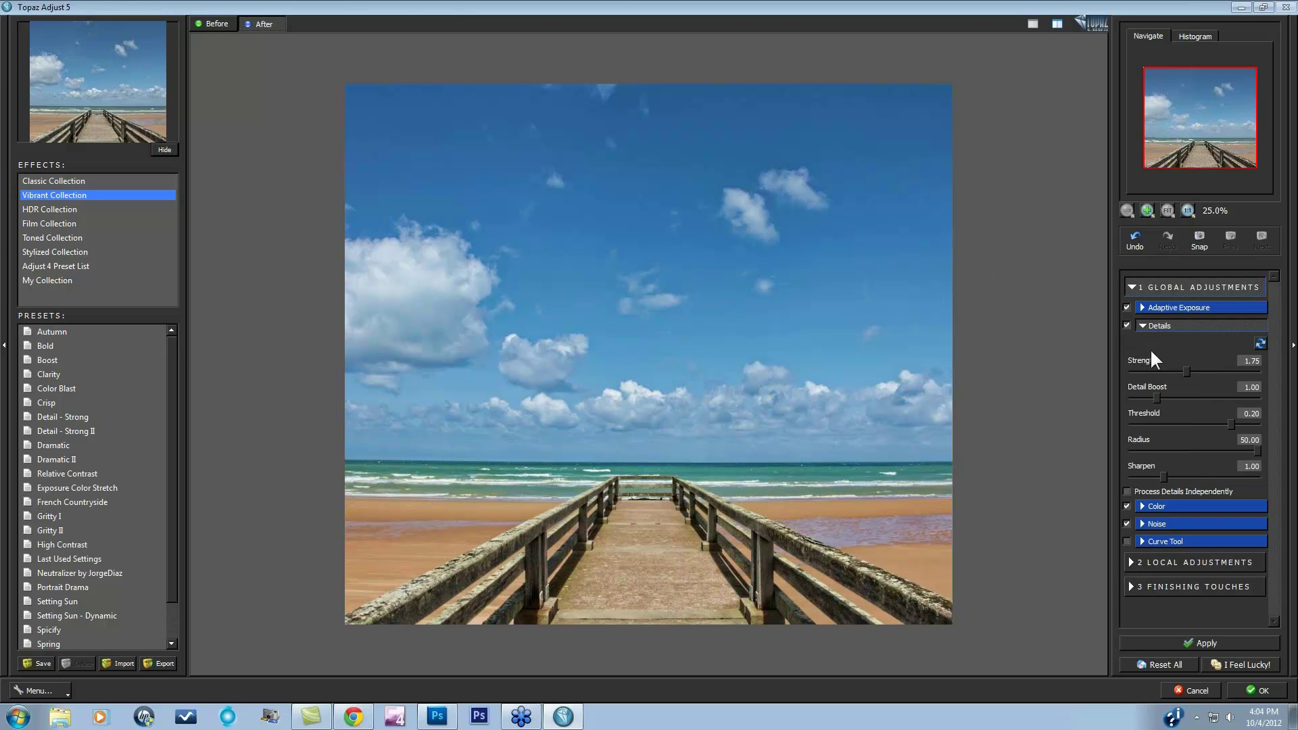
pyautogui.click(1127, 492)
# Step: Inspect the sky at 100% and 200%, comparing it against the original
pyautogui.click(1189, 210)
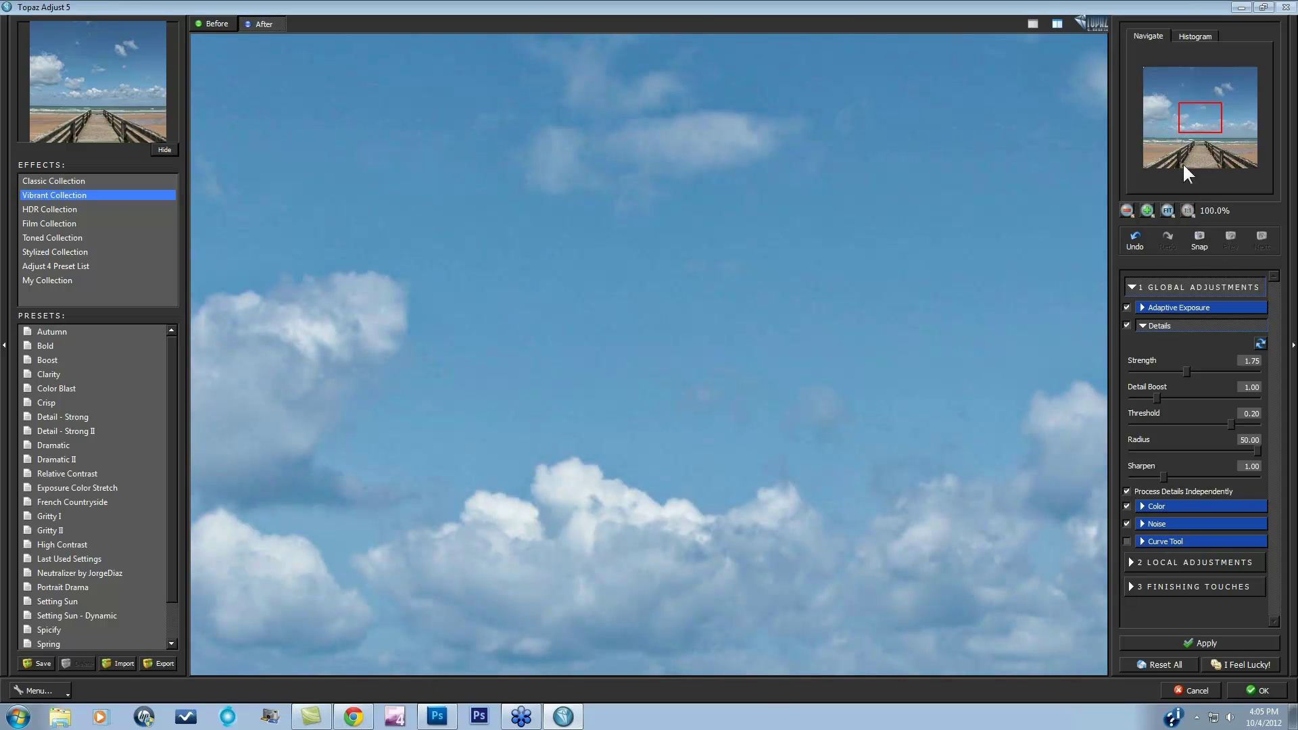
pyautogui.moveTo(1205, 119); pyautogui.dragTo(1242, 113)
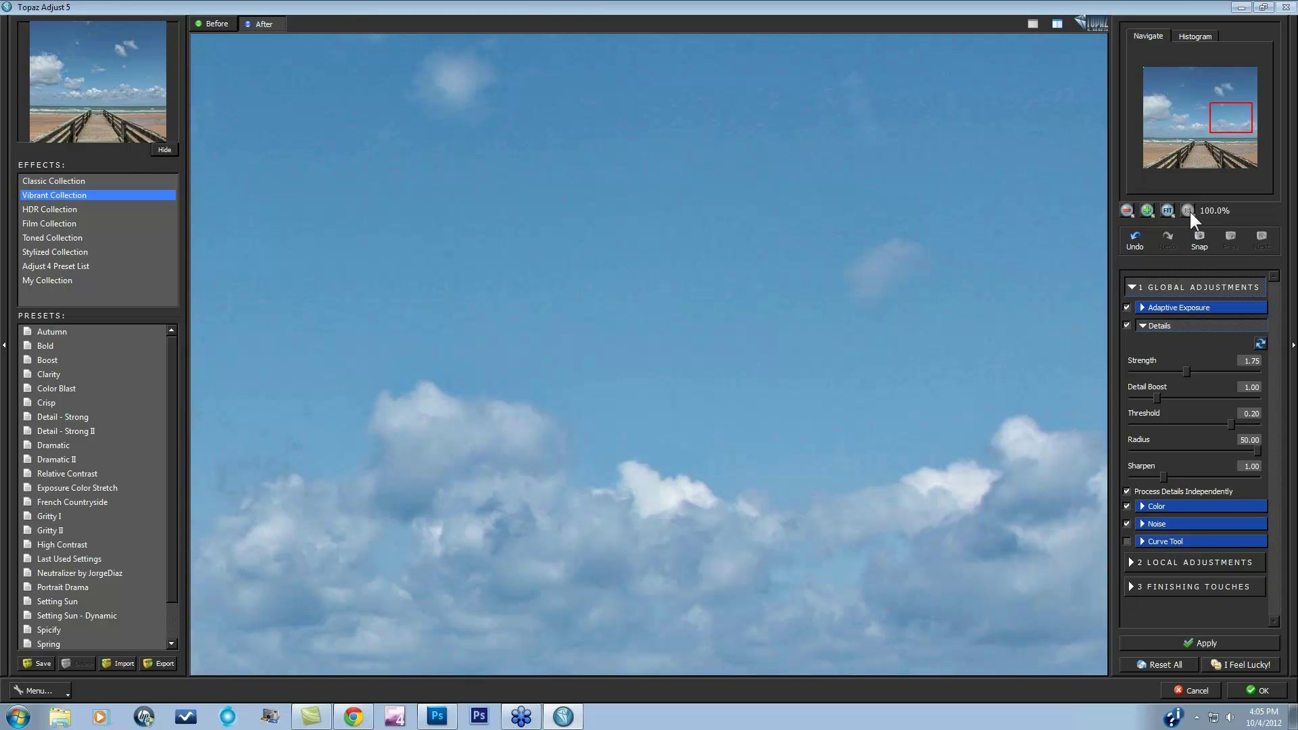
pyautogui.click(1147, 210)
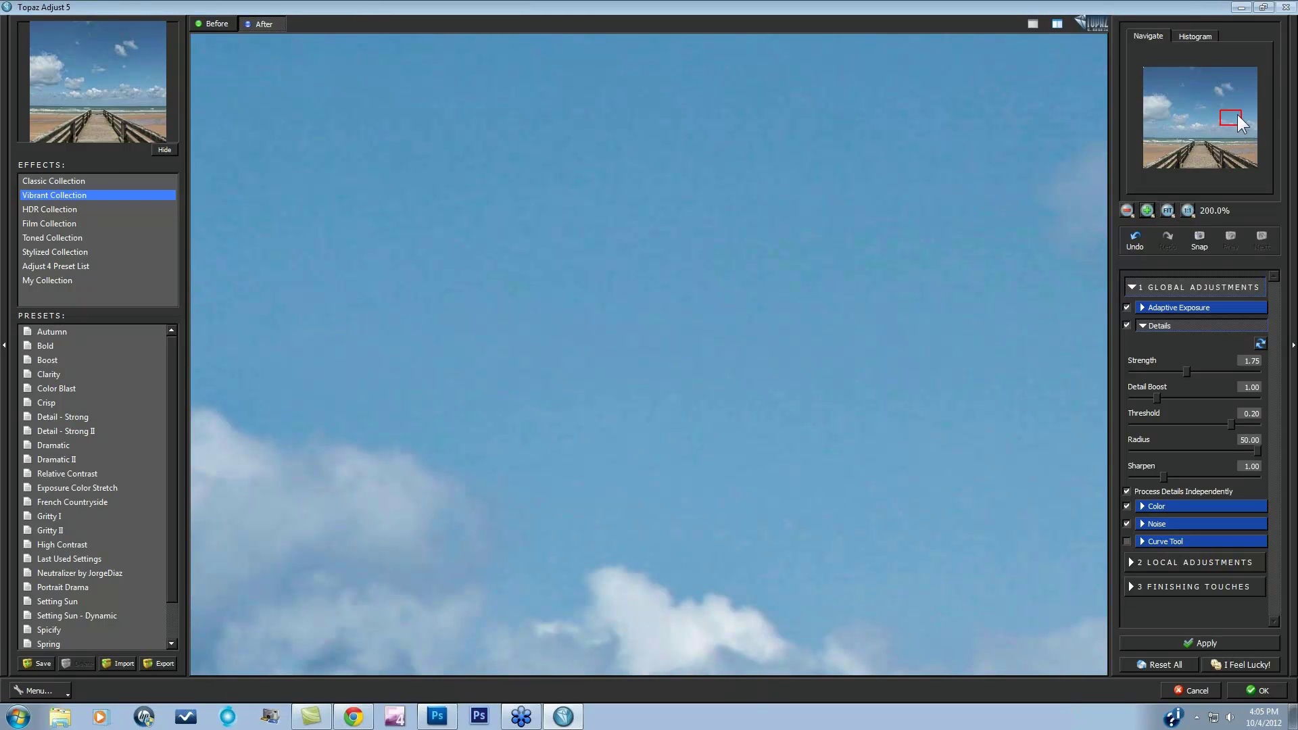
pyautogui.moveTo(1237, 114); pyautogui.dragTo(1234, 111)
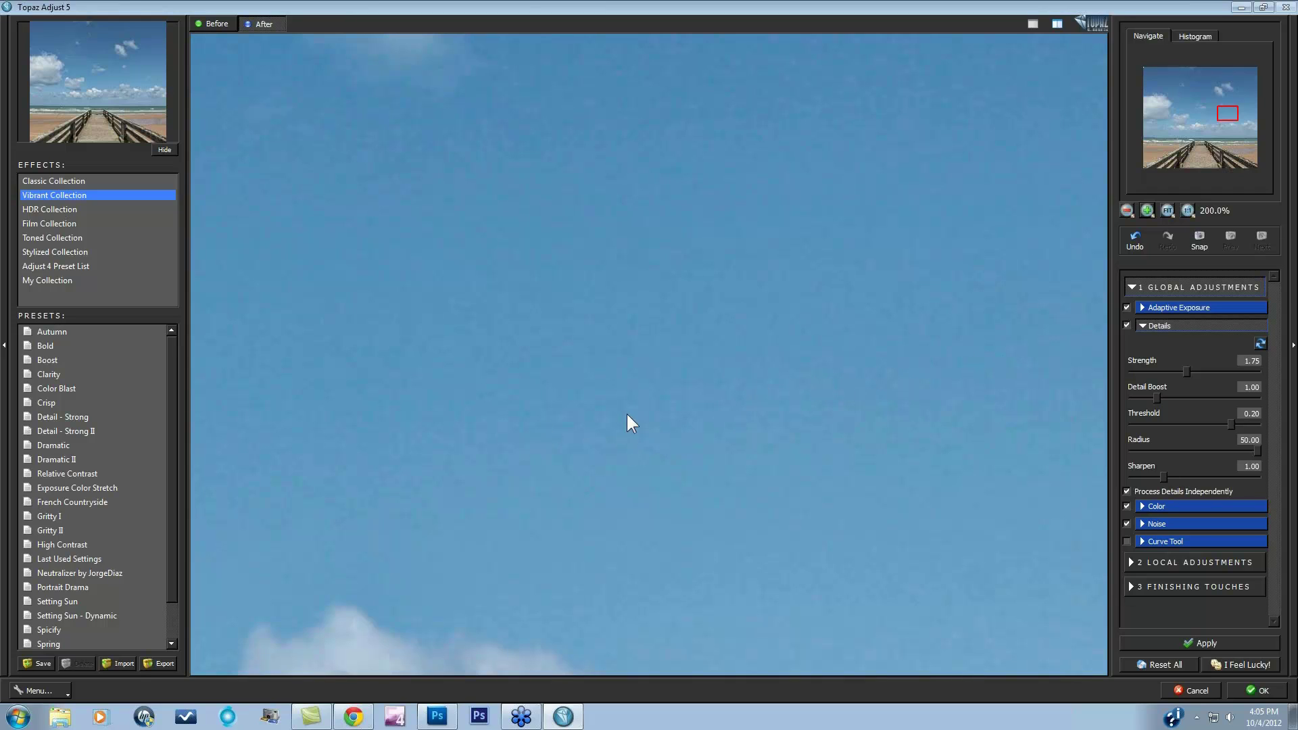
pyautogui.click(785, 405)
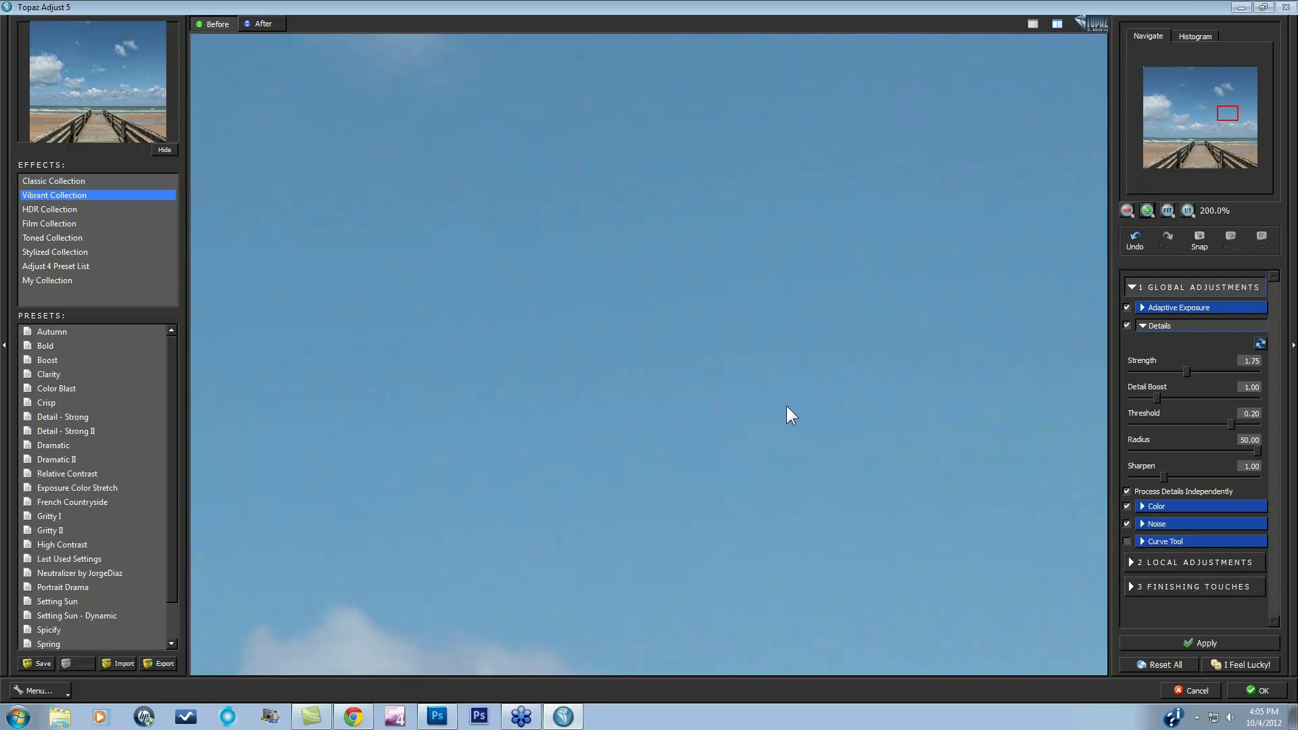
pyautogui.click(785, 405)
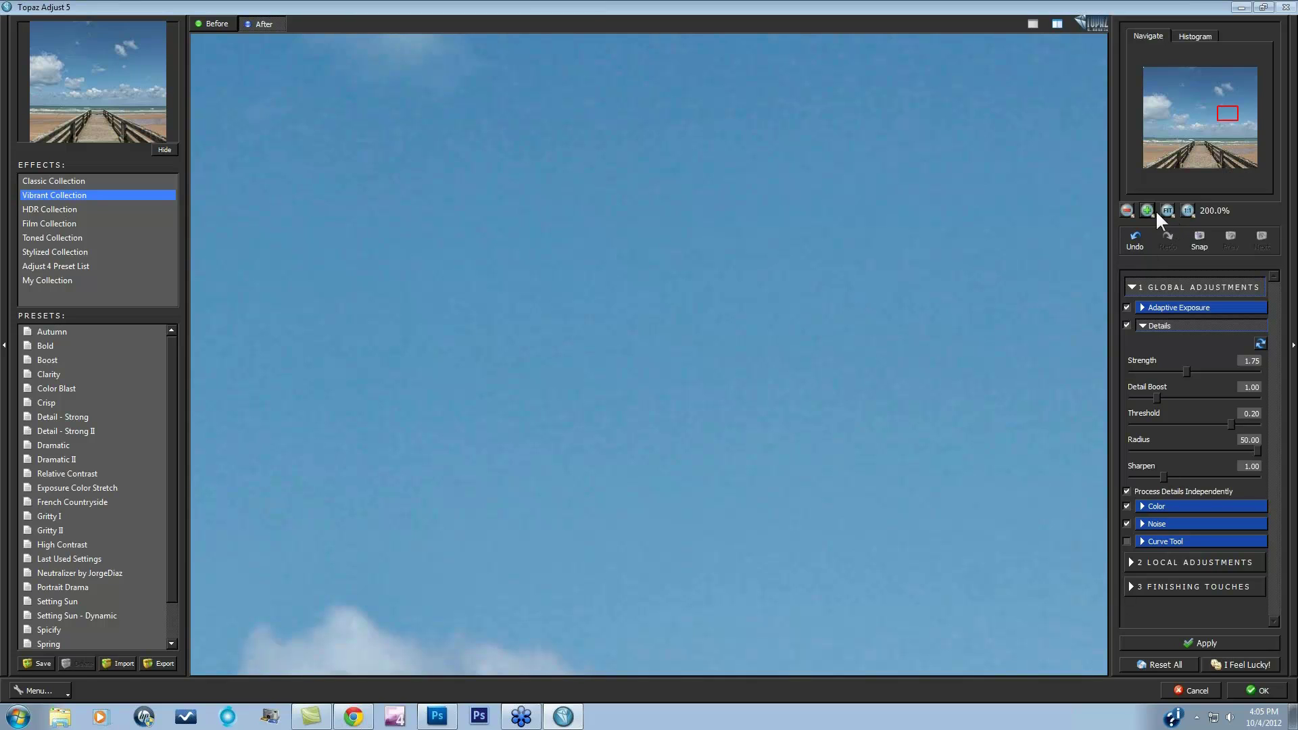
# Step: Return the preview to 100% and turn off Process Details Independently
pyautogui.click(1187, 210)
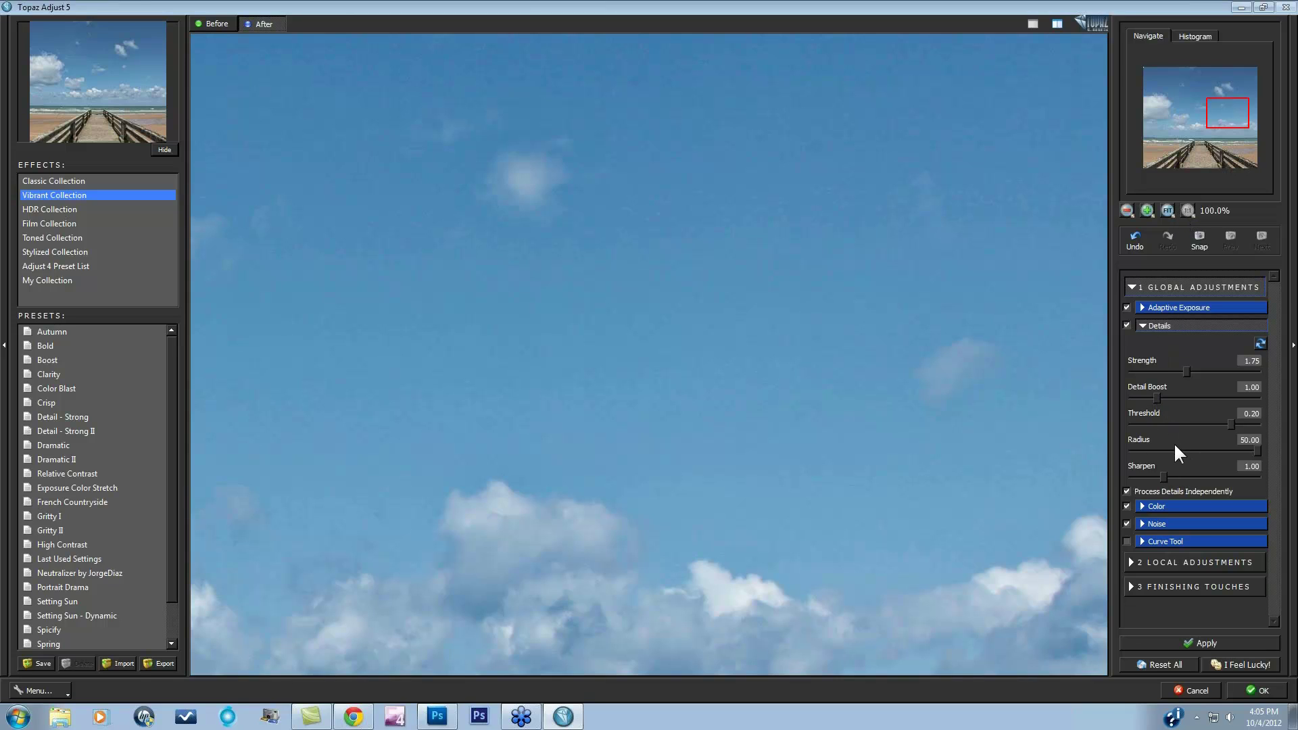
pyautogui.click(1126, 490)
pyautogui.scroll(1, 1157, 396)
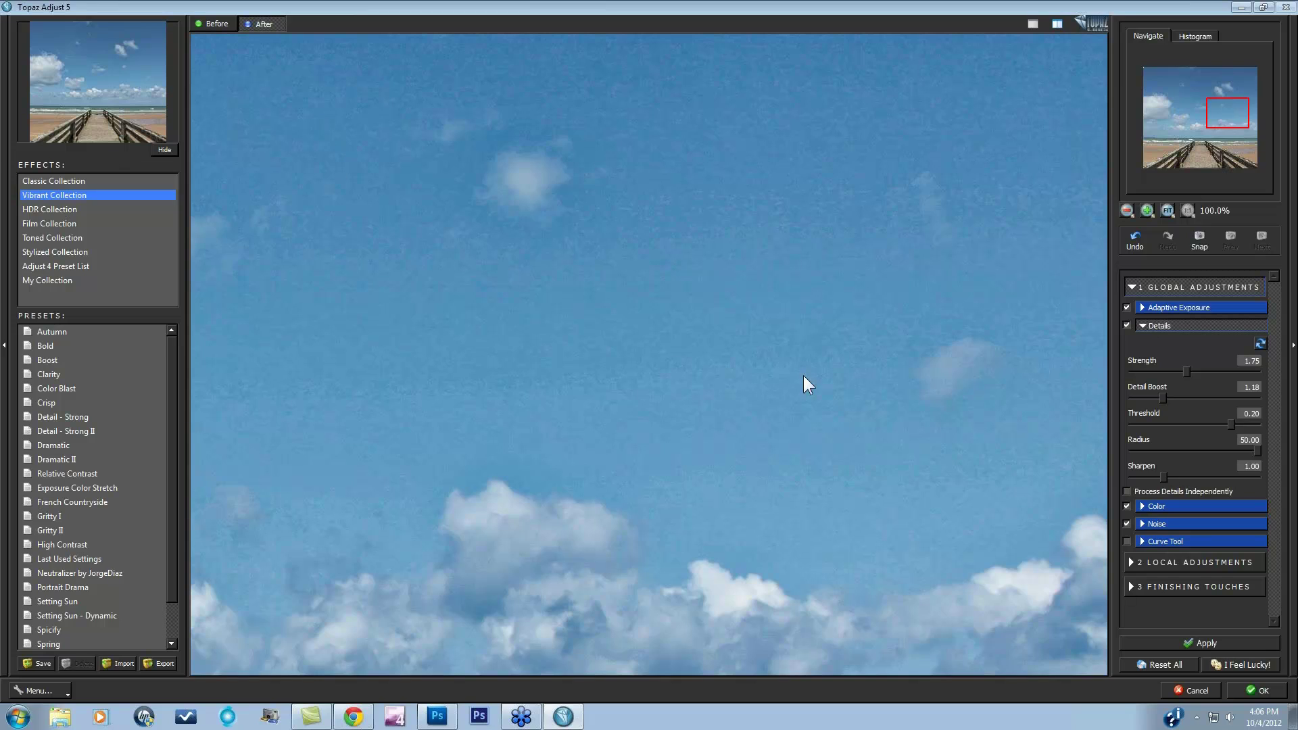
# Step: Raise Noise Suppression to 0.54, toggling noise reduction to compare the sky
pyautogui.click(1139, 326)
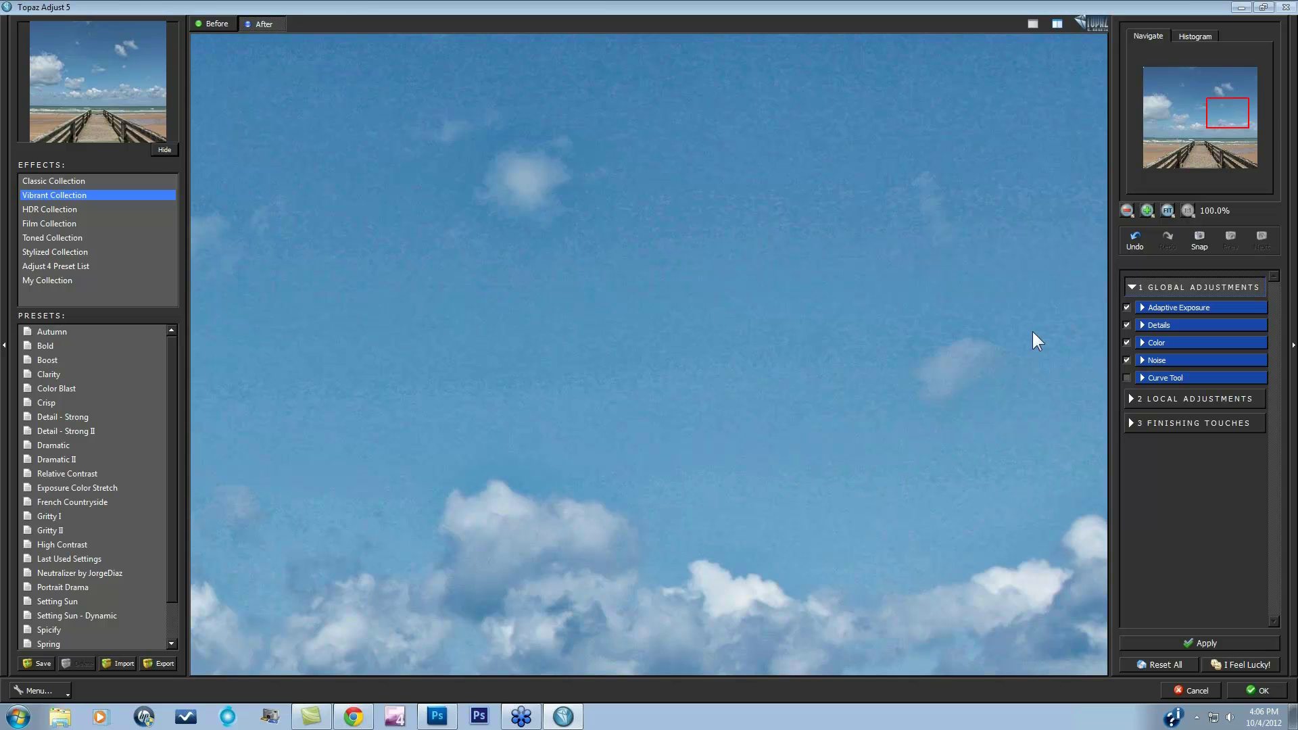
pyautogui.moveTo(1232, 118); pyautogui.dragTo(1228, 128)
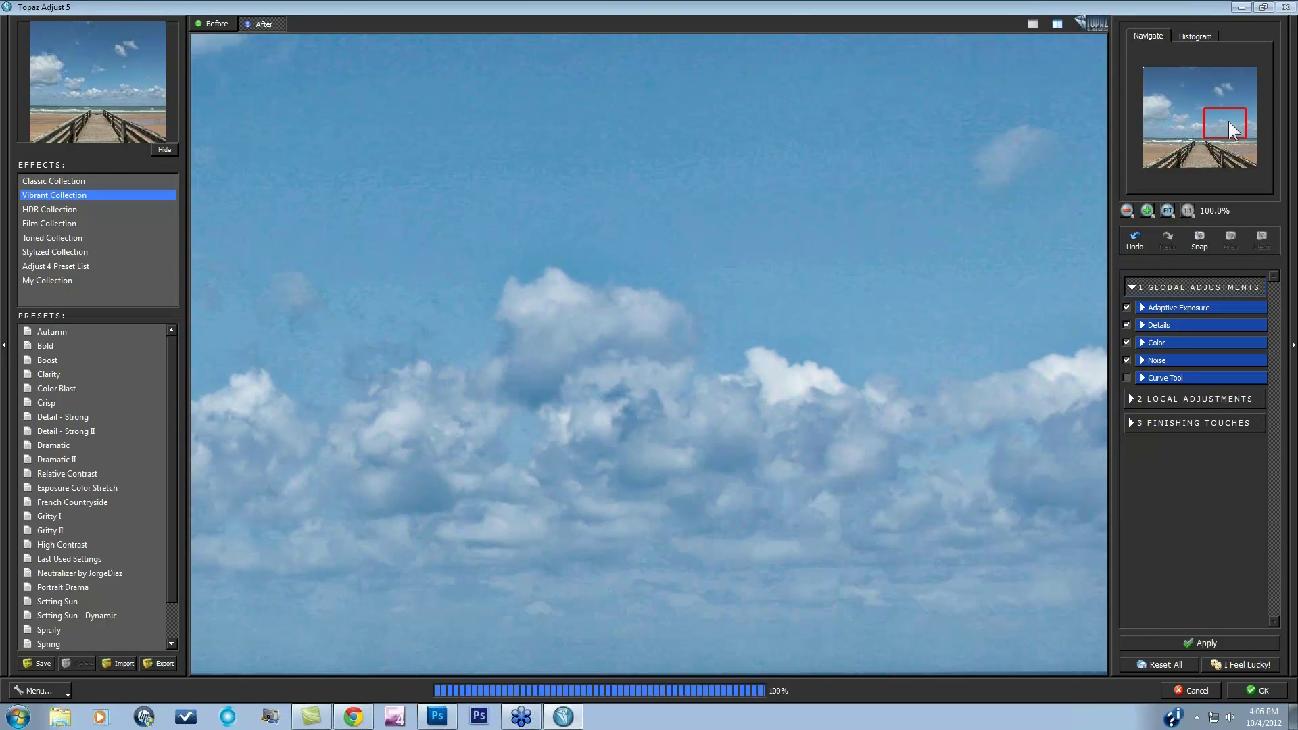
pyautogui.click(1141, 362)
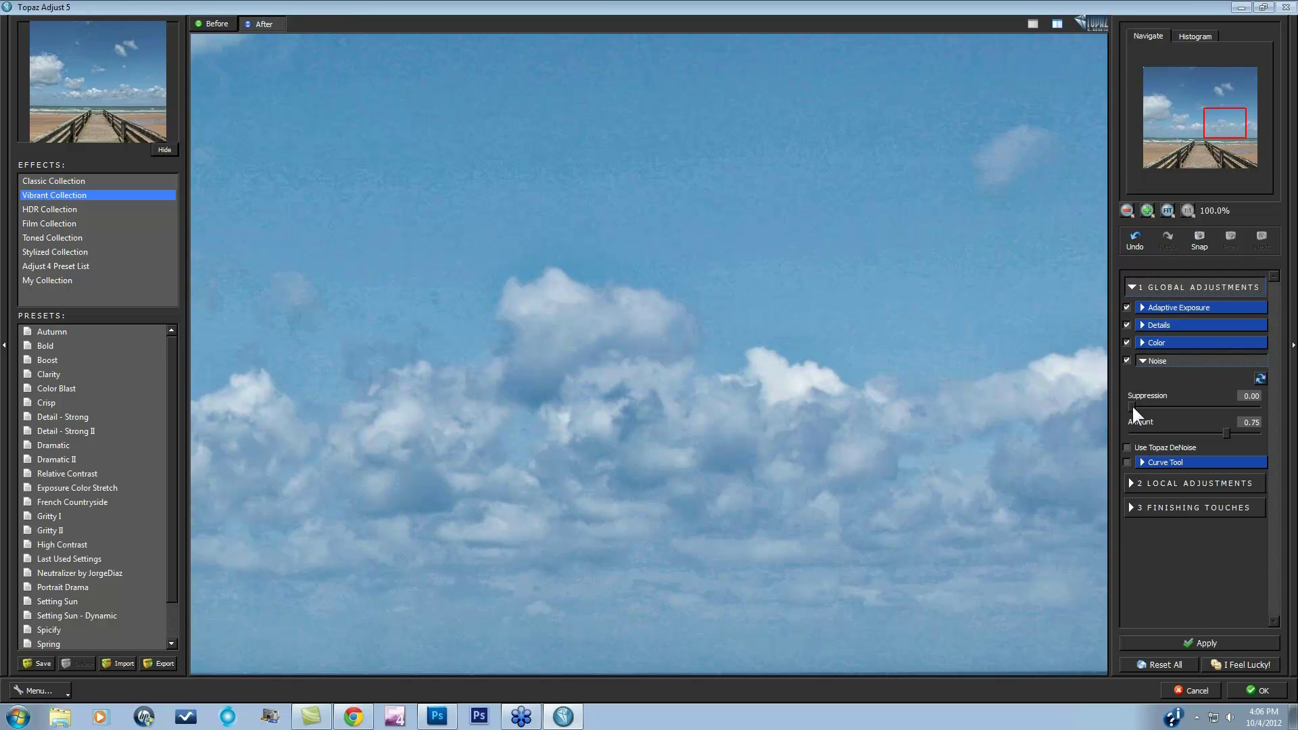
pyautogui.moveTo(1133, 404); pyautogui.dragTo(1145, 405)
pyautogui.click(1126, 359)
# Step: Lower the noise Amount to 0.27 and turn noise reduction back on
pyautogui.moveTo(1209, 430); pyautogui.dragTo(1207, 430)
pyautogui.moveTo(1198, 429); pyautogui.dragTo(1150, 436)
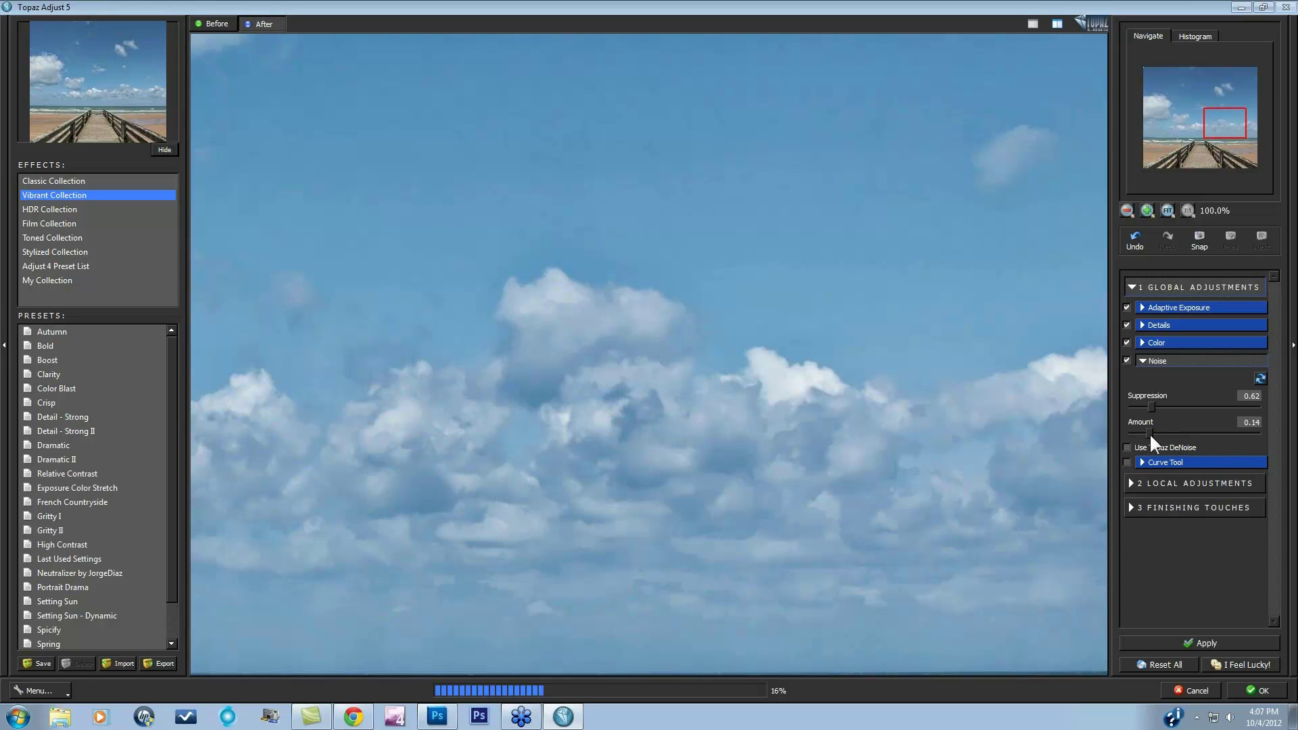
pyautogui.click(1125, 361)
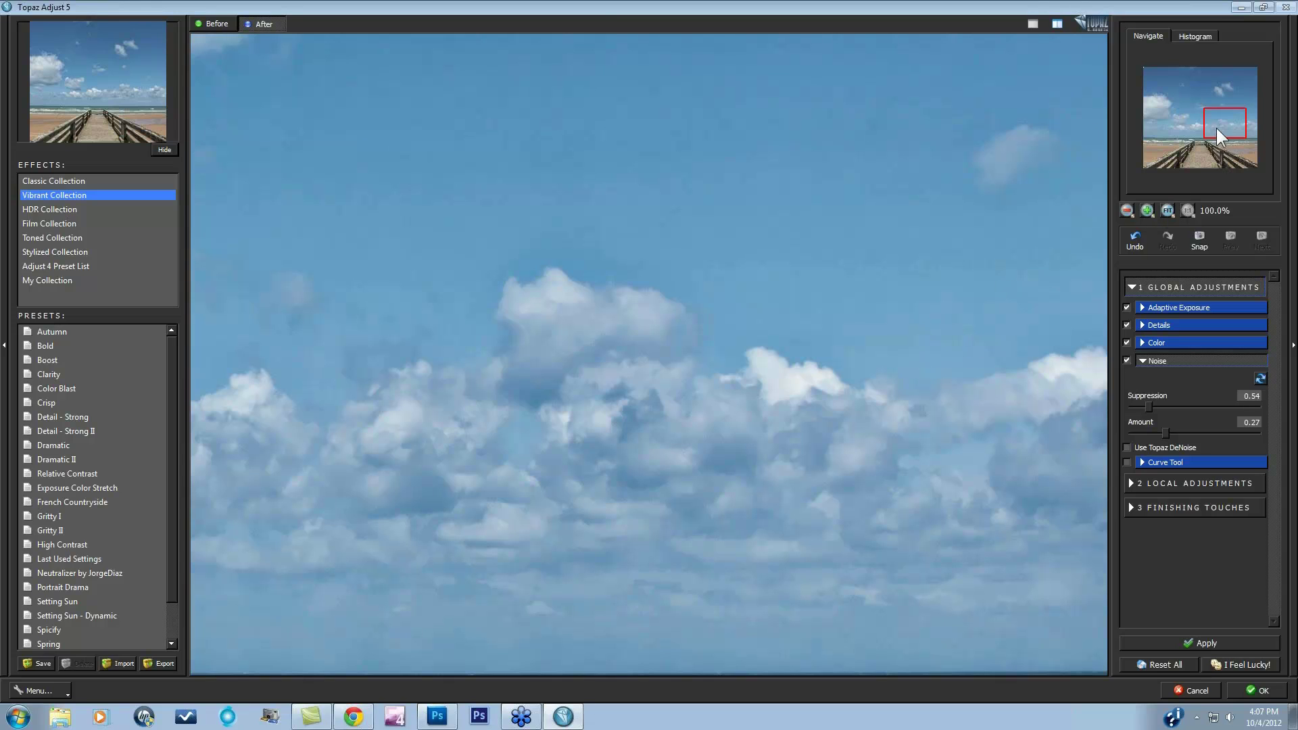
# Step: Compare noise reduction off and on over the pier
pyautogui.moveTo(1215, 128); pyautogui.dragTo(1186, 143)
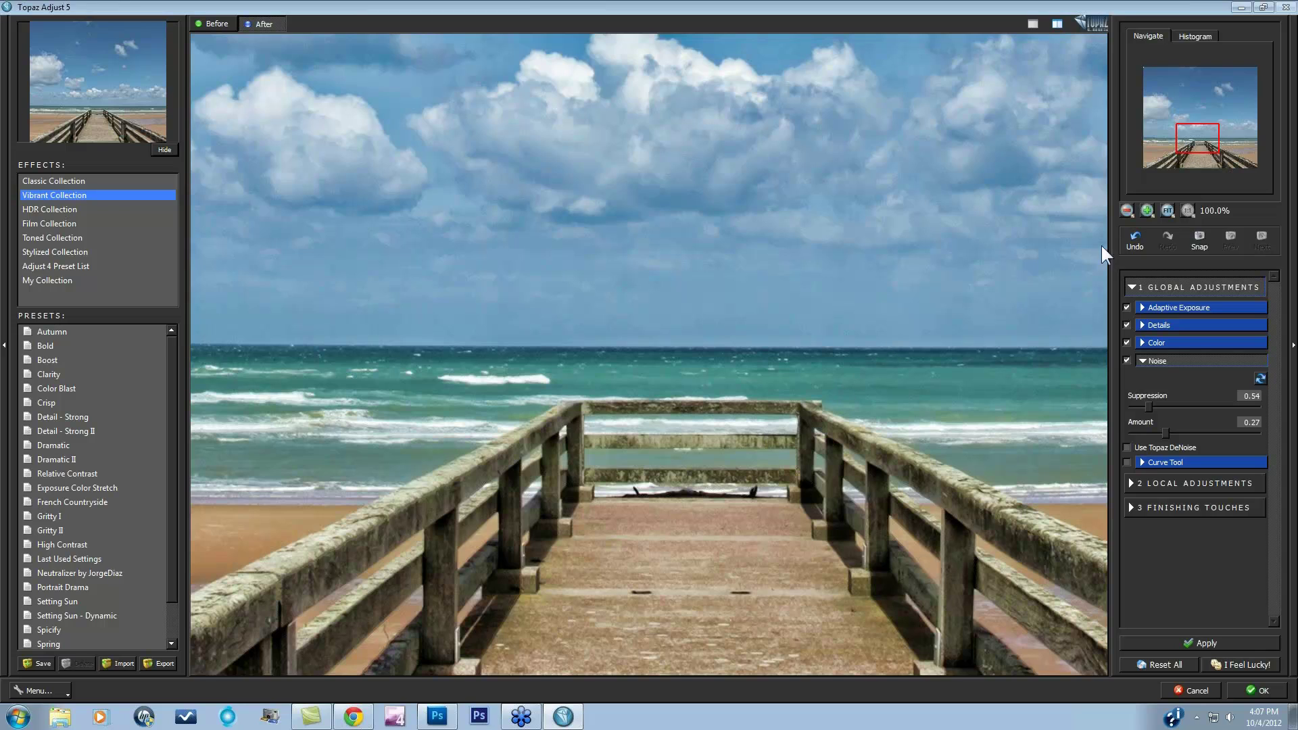
pyautogui.click(1127, 360)
pyautogui.click(1126, 361)
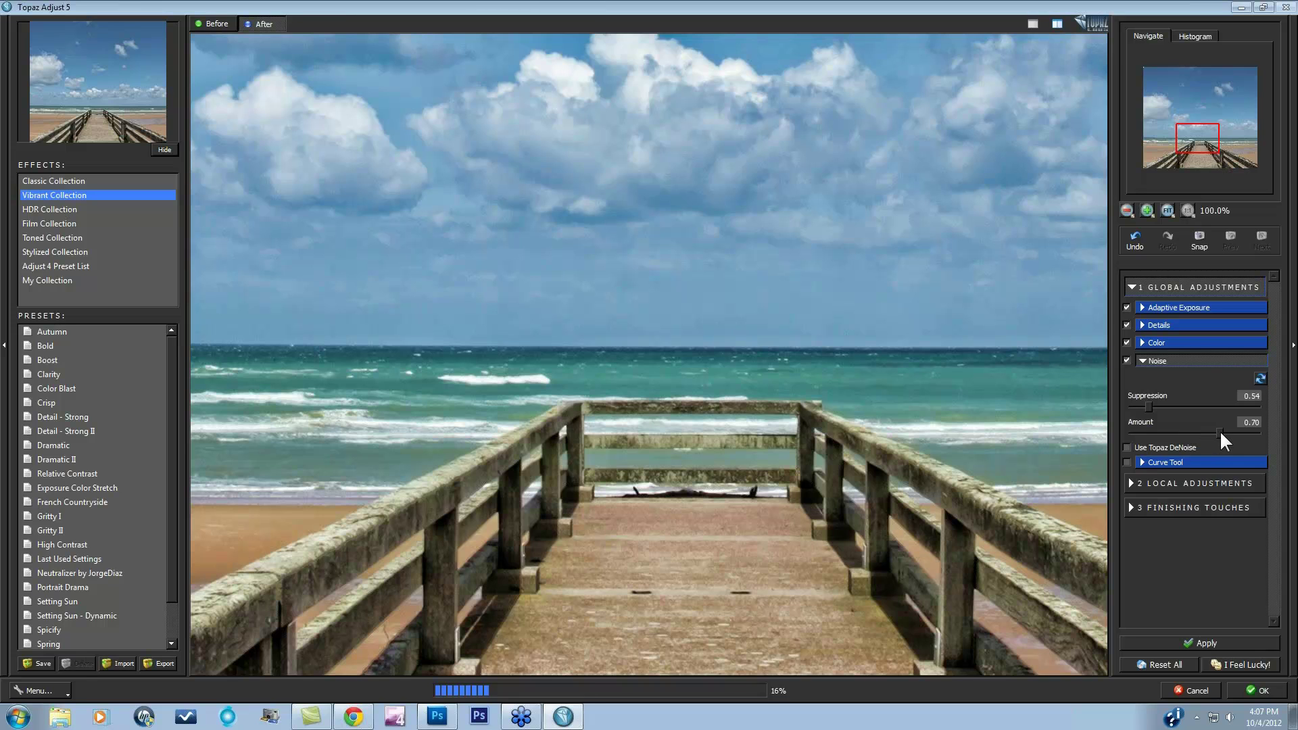
# Step: Reset Suppression to 0.00 over the clouds and switch to Use Topaz DeNoise
pyautogui.moveTo(1200, 148); pyautogui.dragTo(1222, 127)
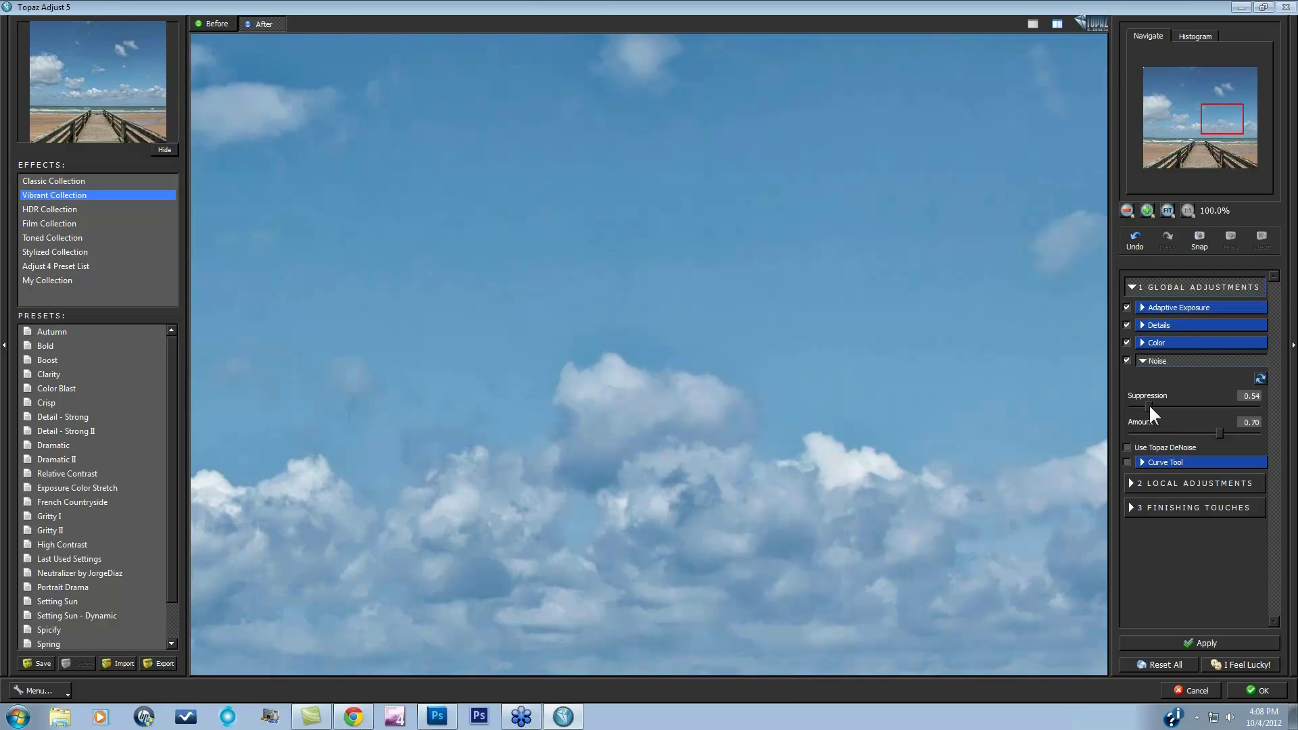
pyautogui.moveTo(1149, 405); pyautogui.dragTo(1117, 406)
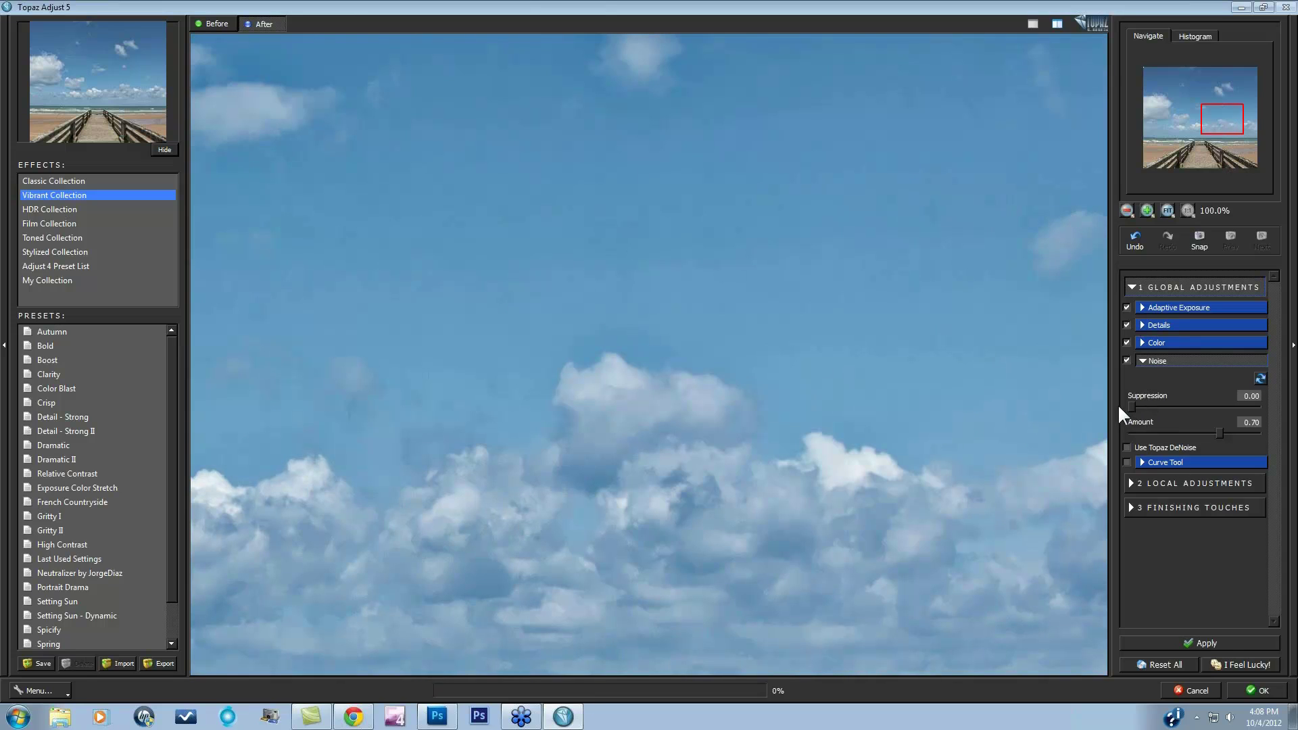
pyautogui.click(1125, 446)
# Step: Raise DeNoise Suppression from 1.35 up to 2.22, then settle at 2.06
pyautogui.click(1174, 405)
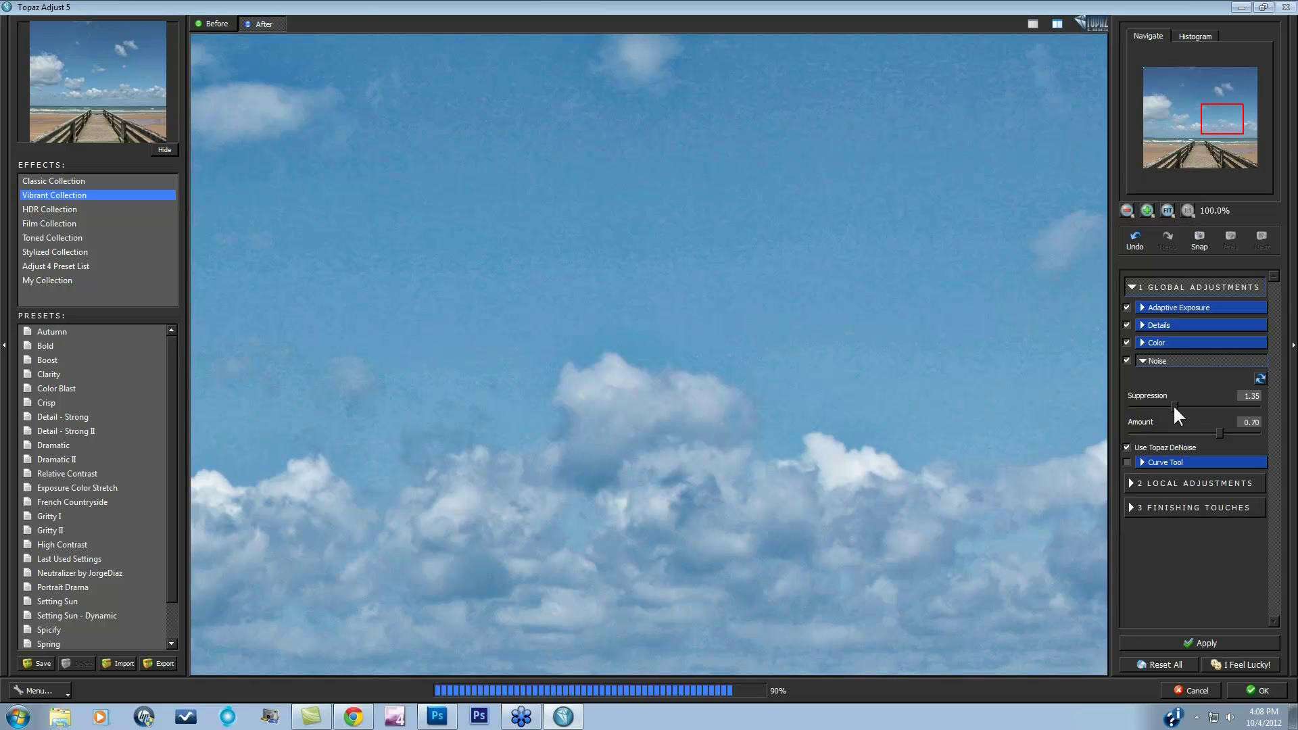
pyautogui.moveTo(1173, 405); pyautogui.dragTo(1181, 404)
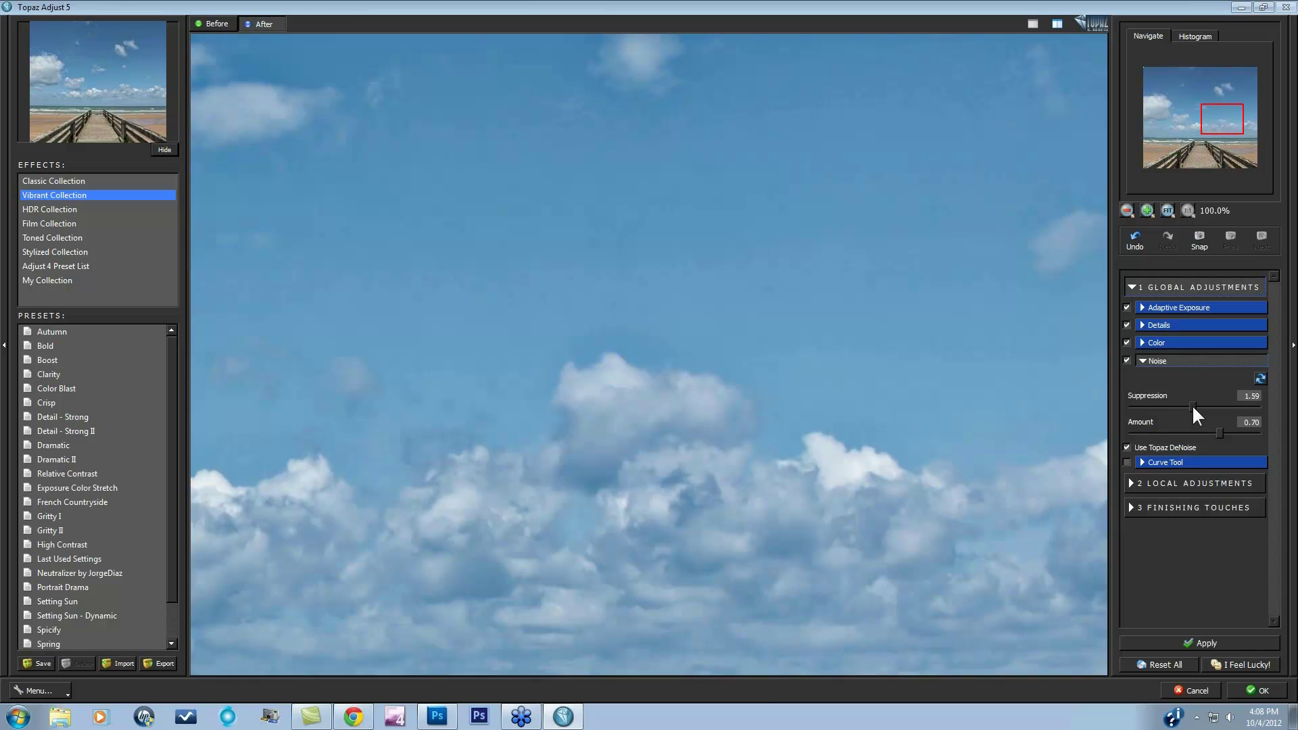
pyautogui.moveTo(1191, 404); pyautogui.dragTo(1194, 404)
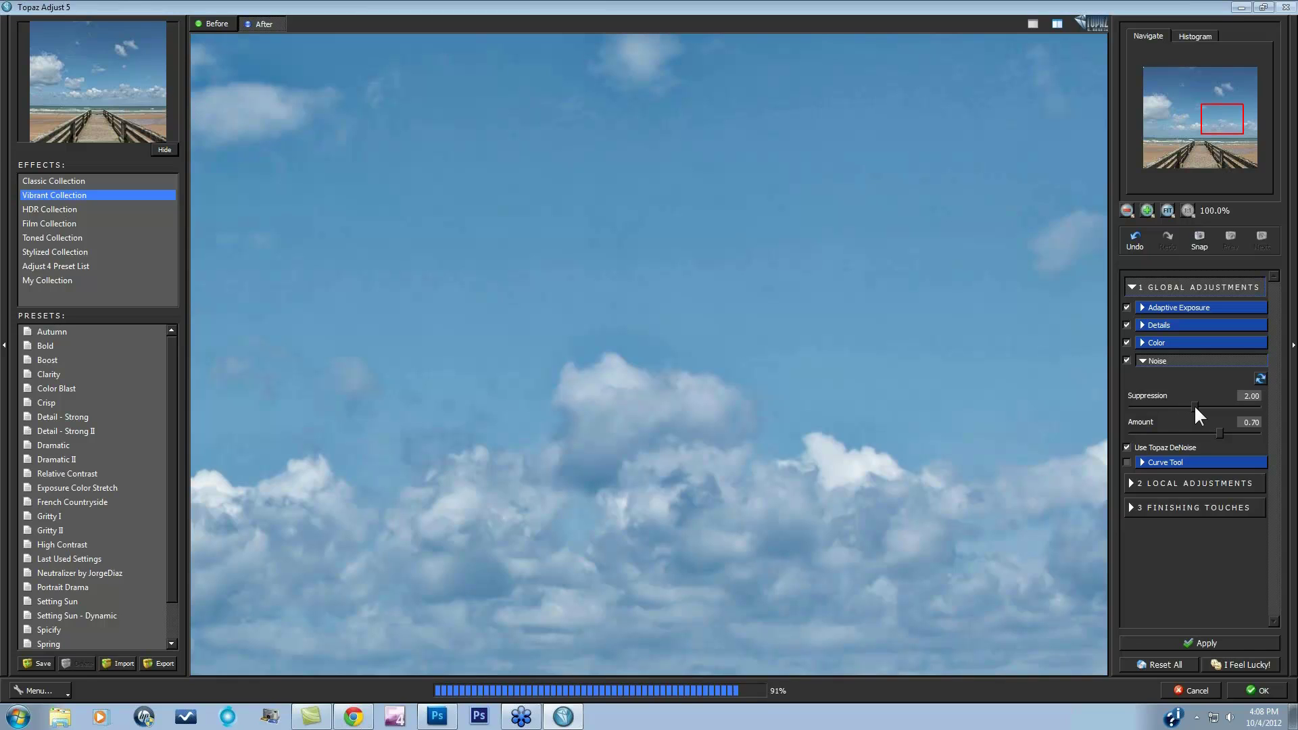
pyautogui.moveTo(1194, 405); pyautogui.dragTo(1200, 405)
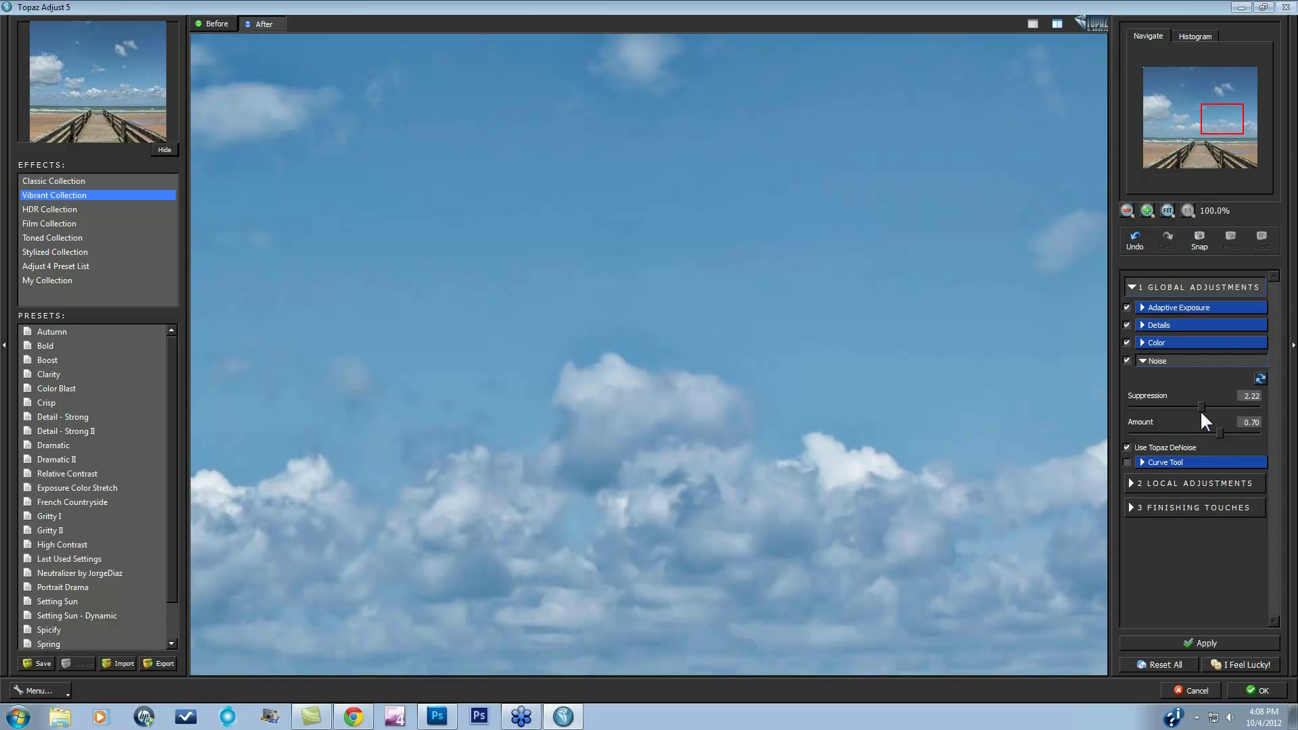
pyautogui.moveTo(1199, 406); pyautogui.dragTo(1195, 407)
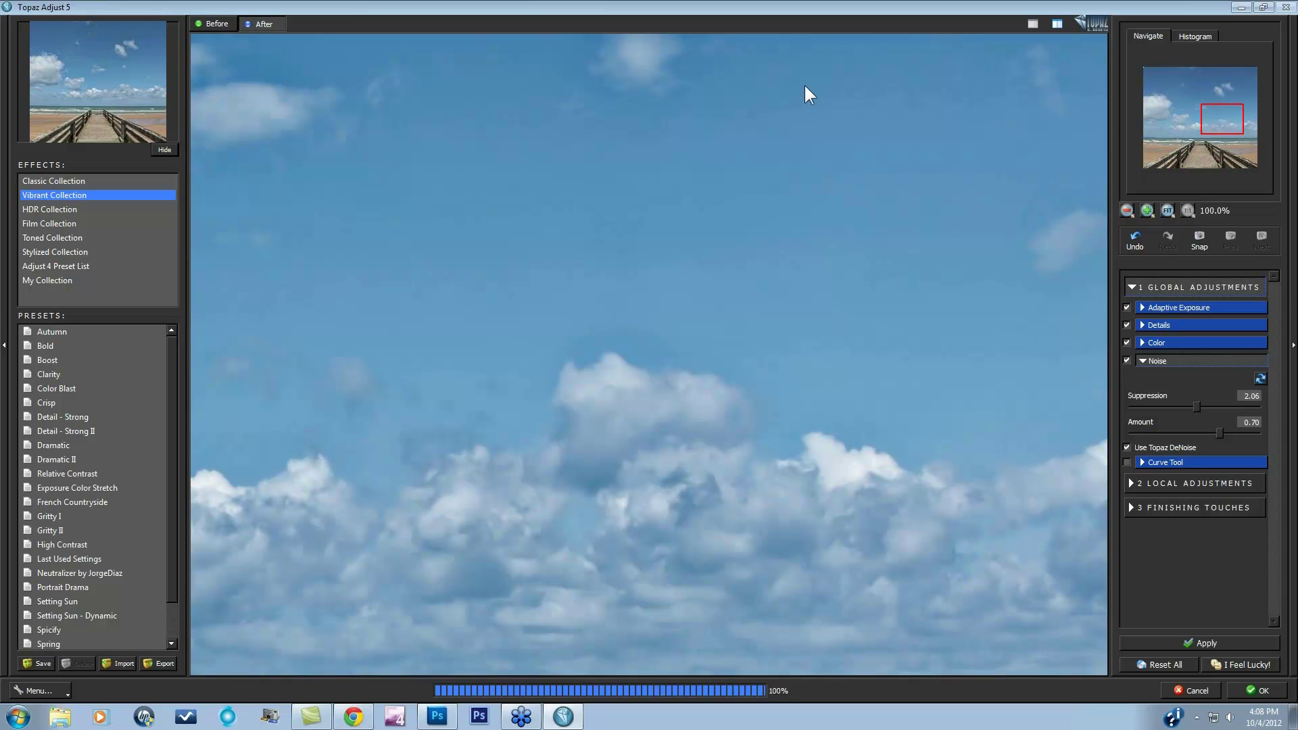
# Step: Turn Use Topaz DeNoise off and back on to compare the sky
pyautogui.click(1125, 447)
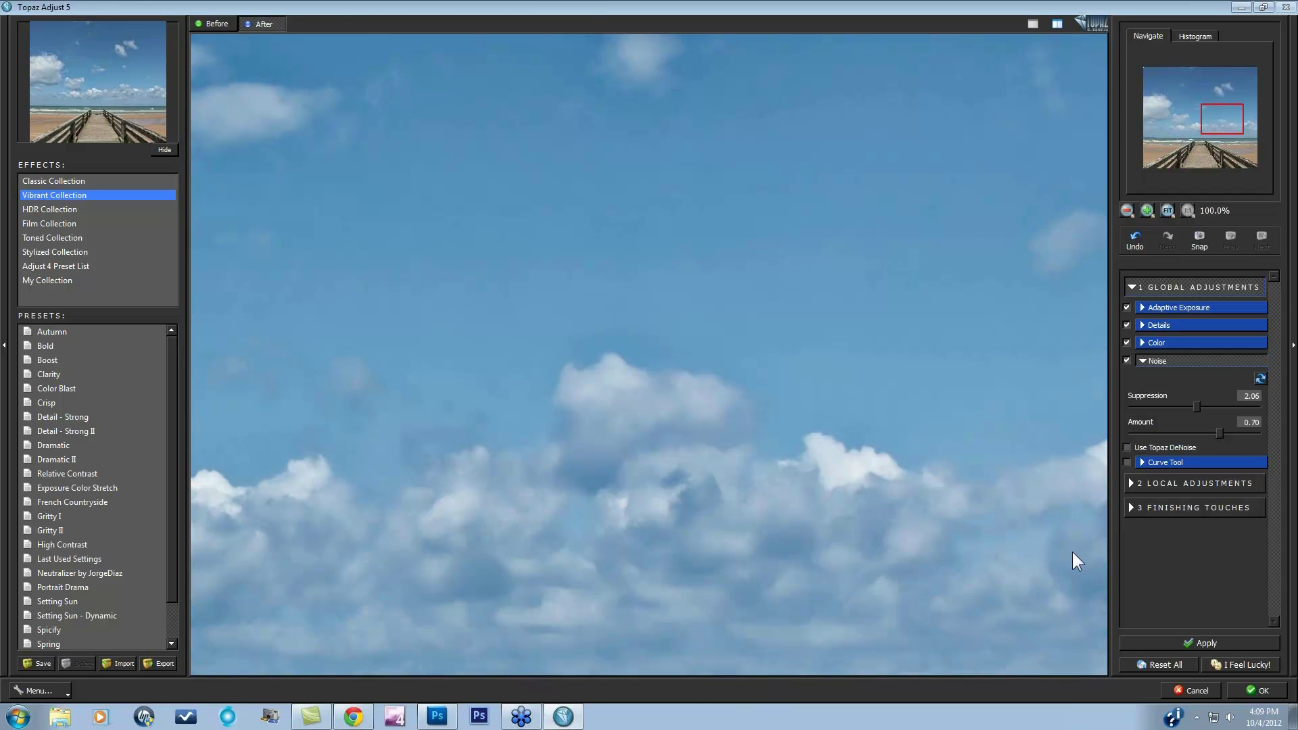
pyautogui.click(1127, 447)
# Step: Cancel Topaz Adjust, switch to _MG_7703.jpg, and pan across the noisy foliage
pyautogui.click(1191, 687)
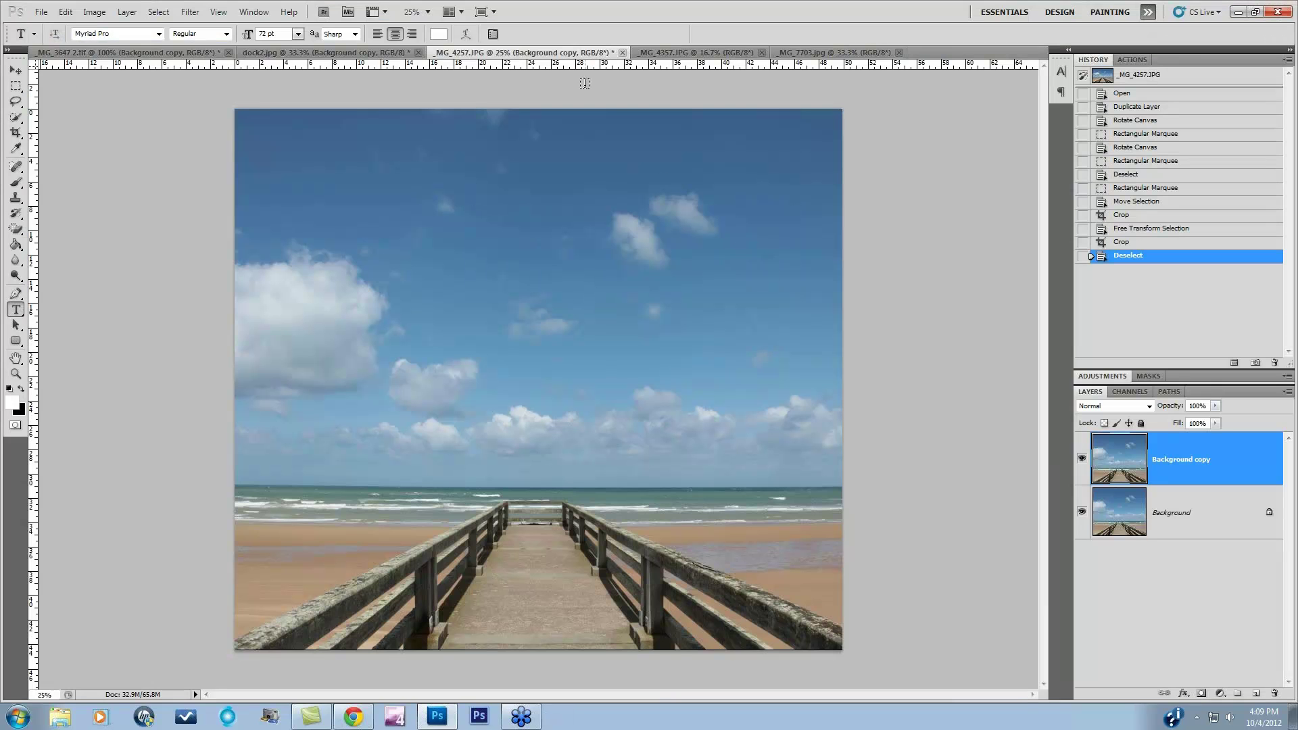
pyautogui.click(814, 53)
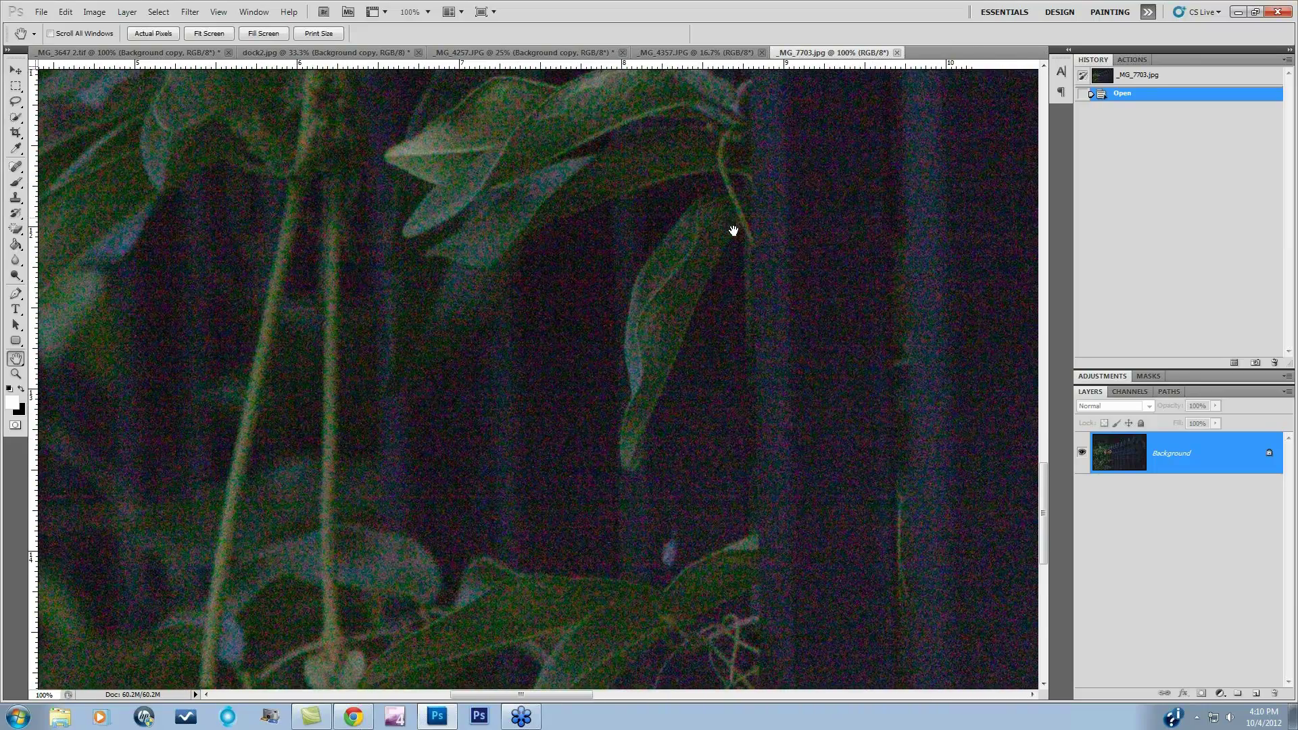
pyautogui.moveTo(732, 229); pyautogui.dragTo(768, 412)
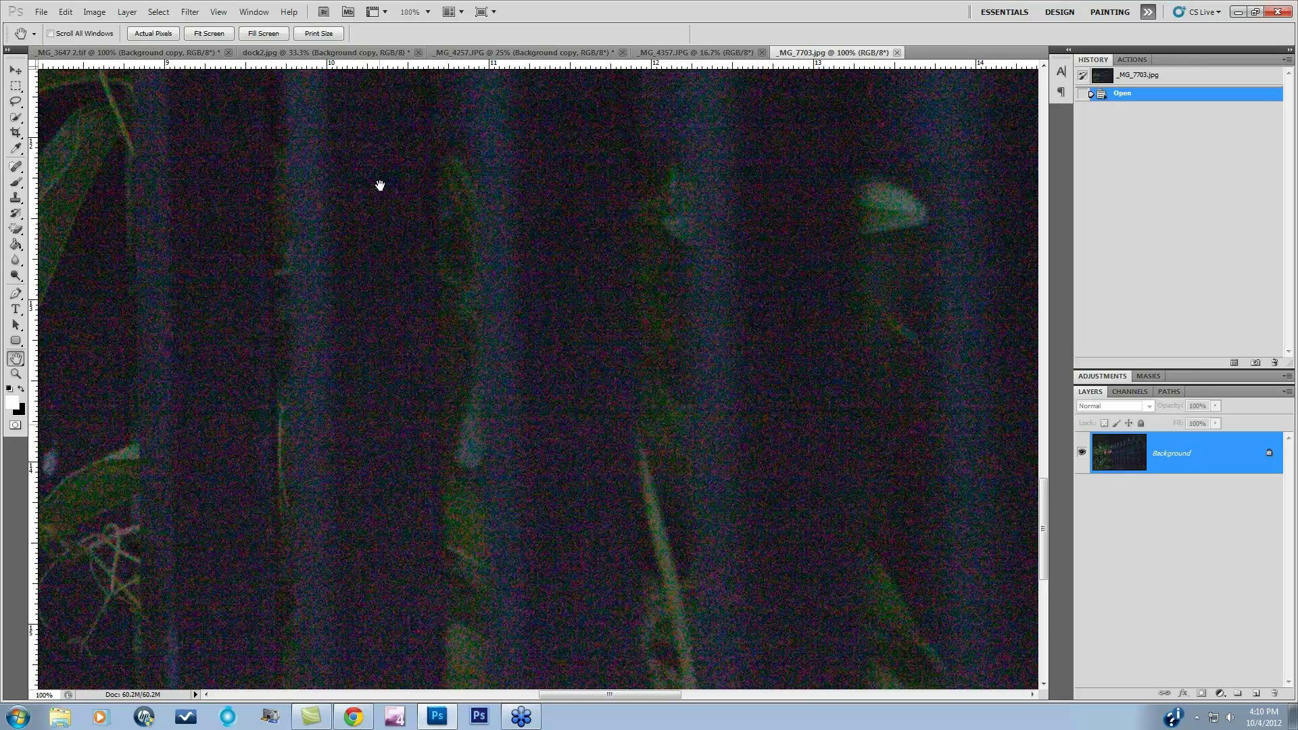
# Step: Launch Topaz Adjust 5 on the night photo and view the leaves at 1:1
pyautogui.click(190, 12)
pyautogui.moveTo(231, 338)
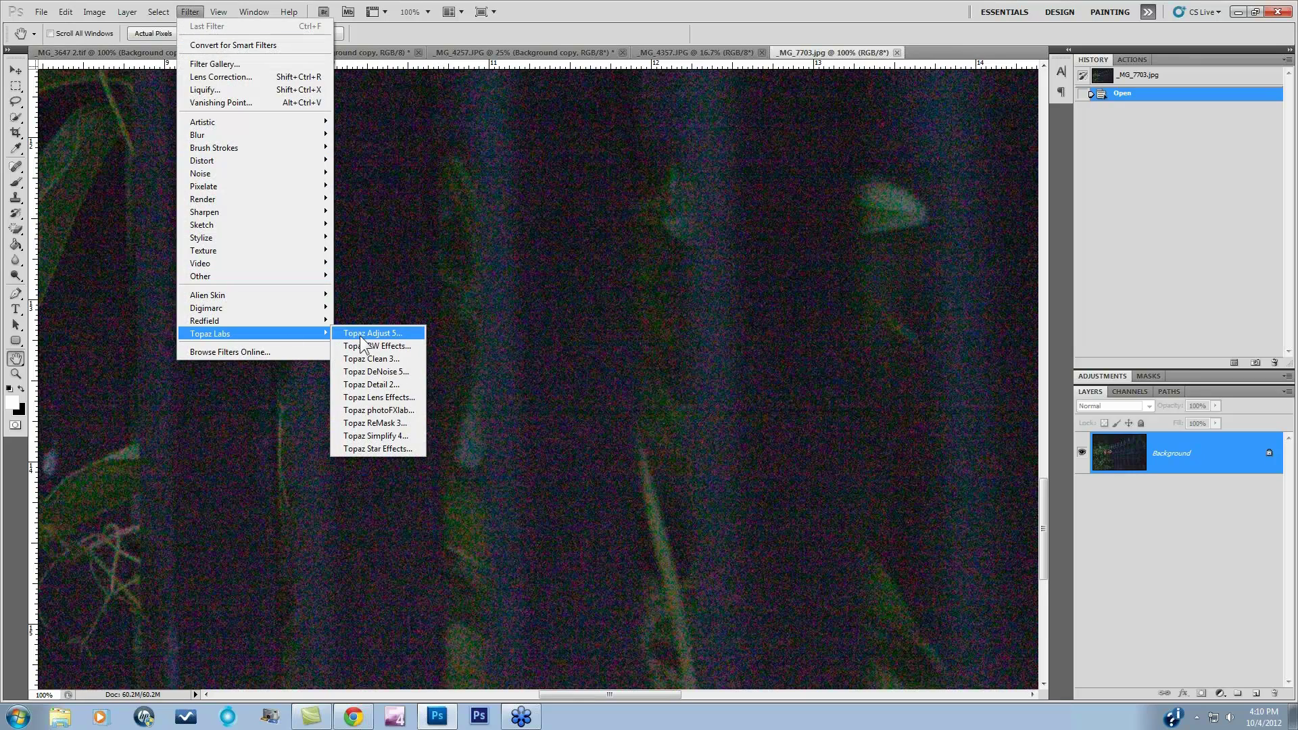
pyautogui.click(378, 333)
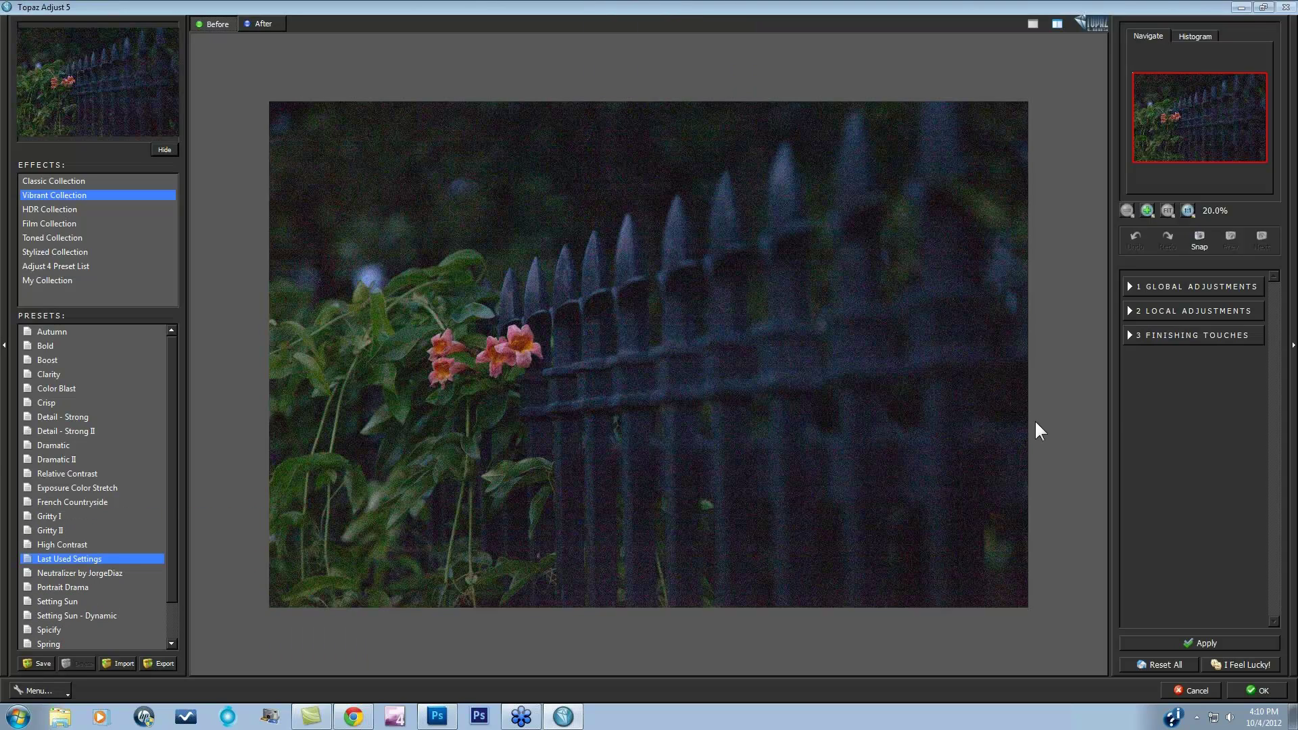
pyautogui.click(1187, 210)
pyautogui.moveTo(1193, 112); pyautogui.dragTo(1178, 139)
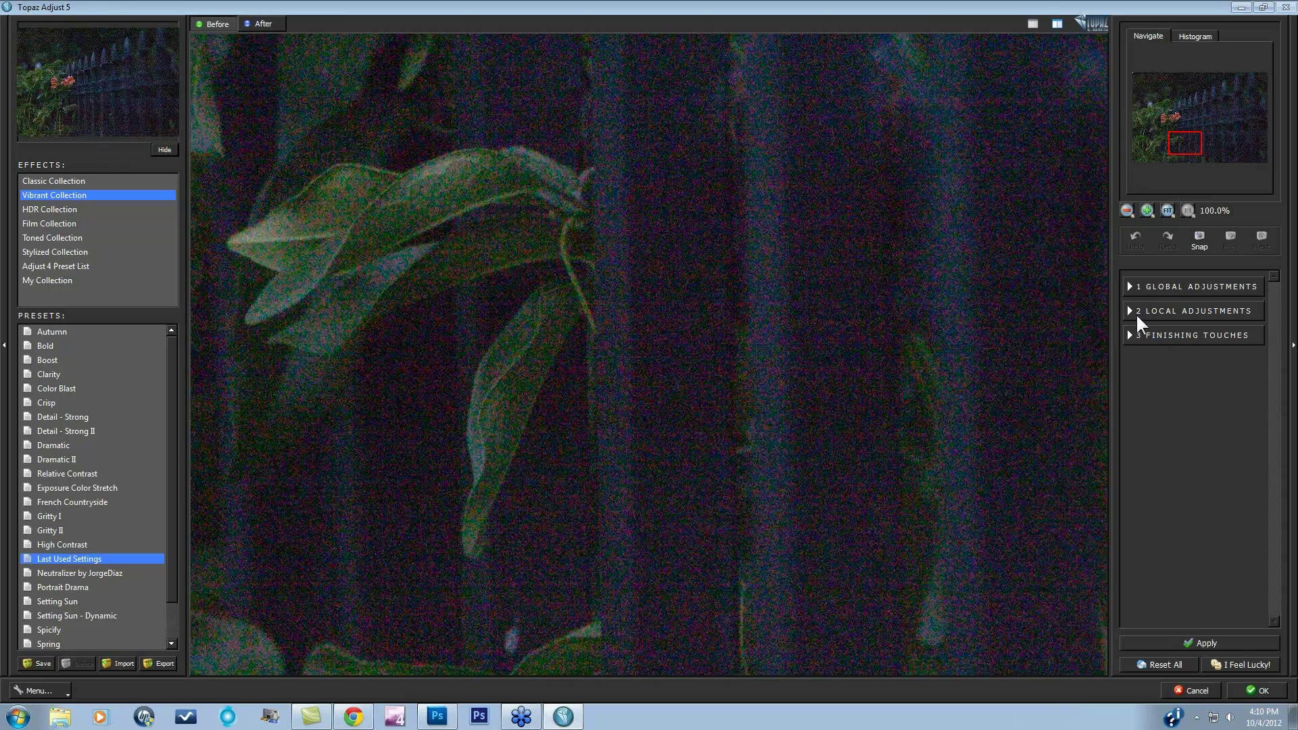
# Step: Reset all settings and show the Noise controls (Suppression 0.00, Amount 0.75)
pyautogui.click(1131, 285)
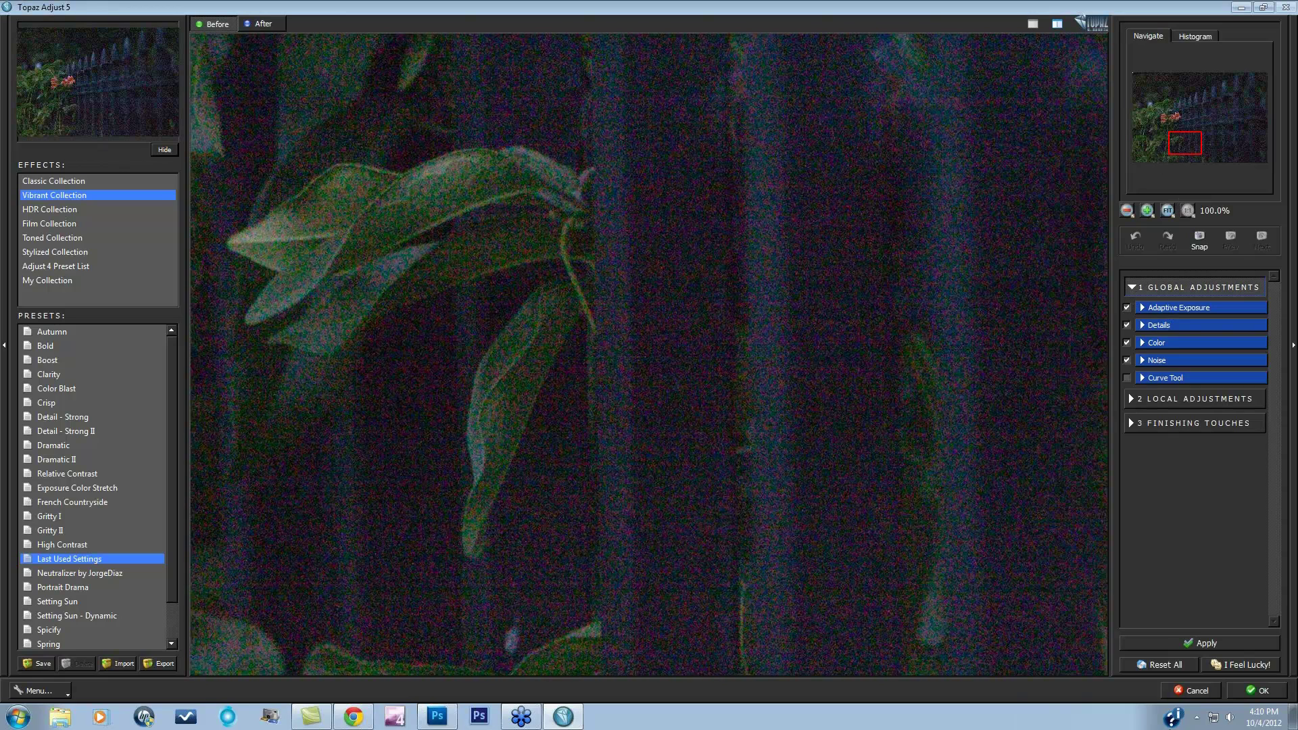
pyautogui.click(1156, 663)
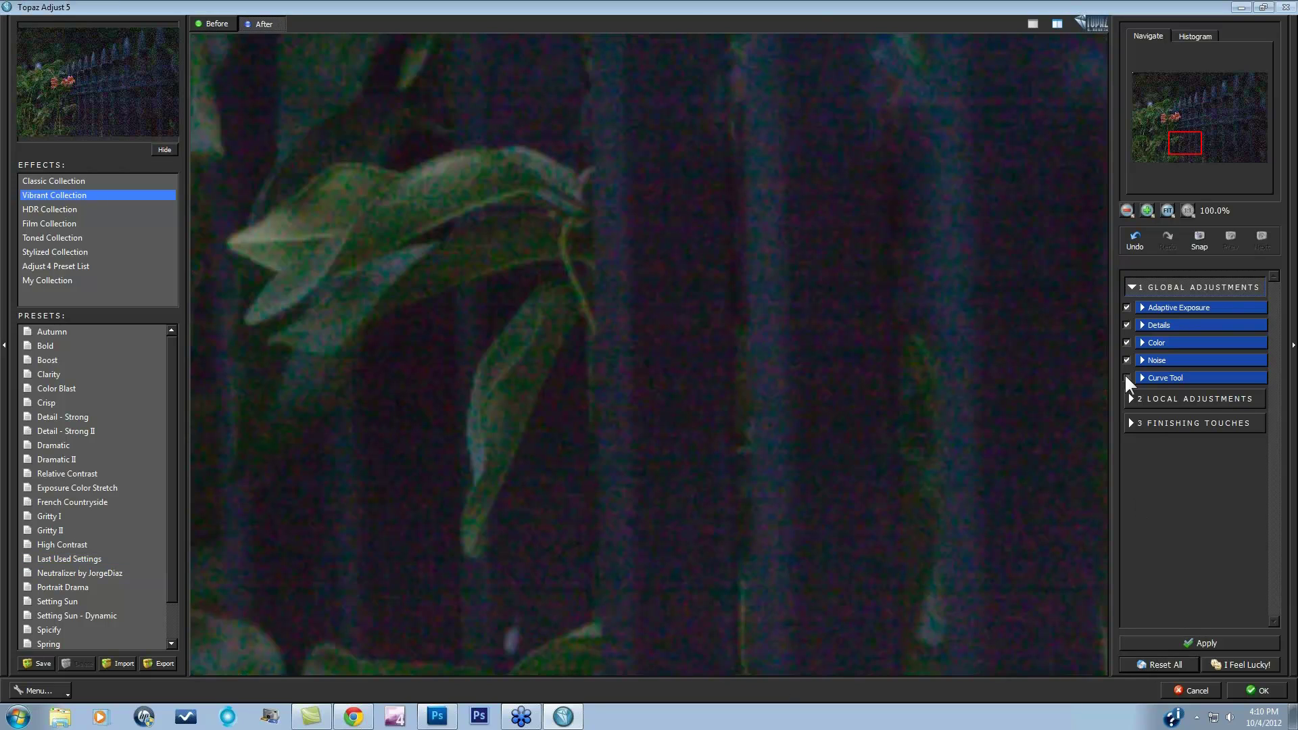
pyautogui.click(1151, 663)
pyautogui.click(1141, 359)
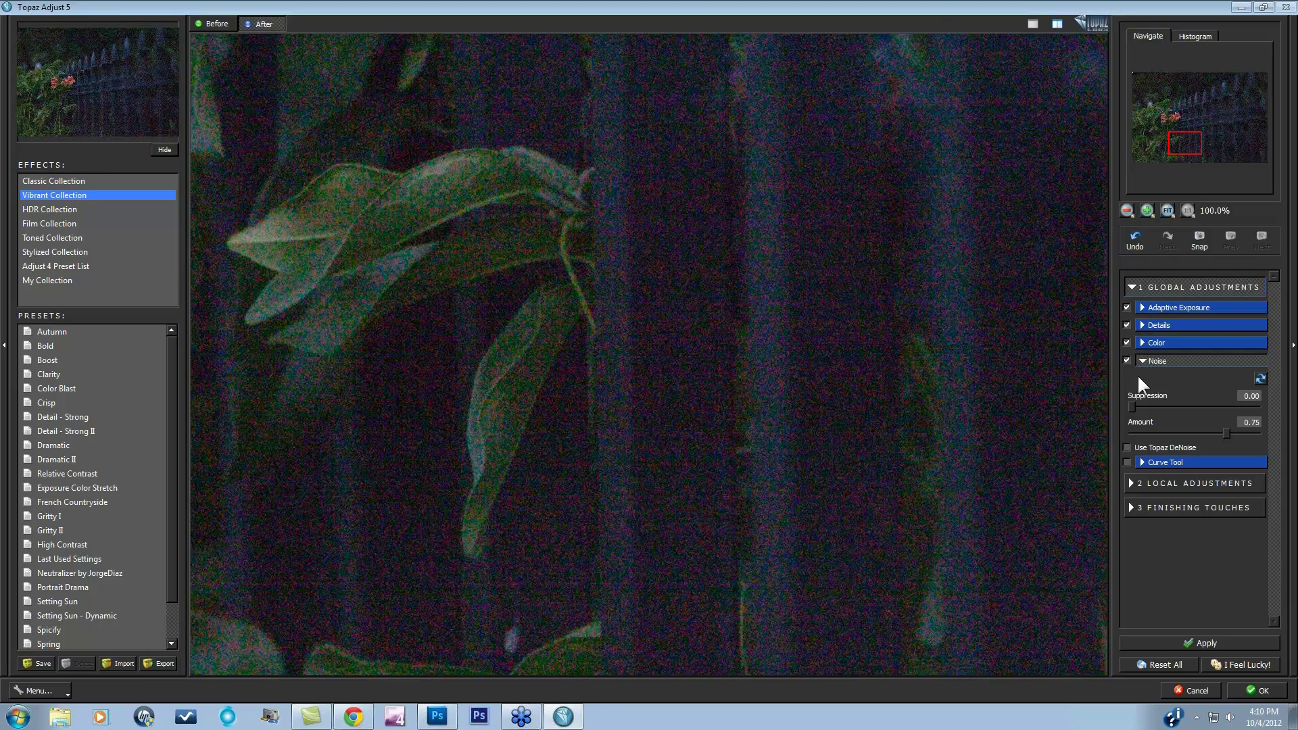
# Step: Set noise Suppression to 0.69 and Amount to 0.77, checking the fence and leaves
pyautogui.moveTo(1130, 404); pyautogui.dragTo(1151, 405)
pyautogui.moveTo(1210, 431); pyautogui.dragTo(1229, 432)
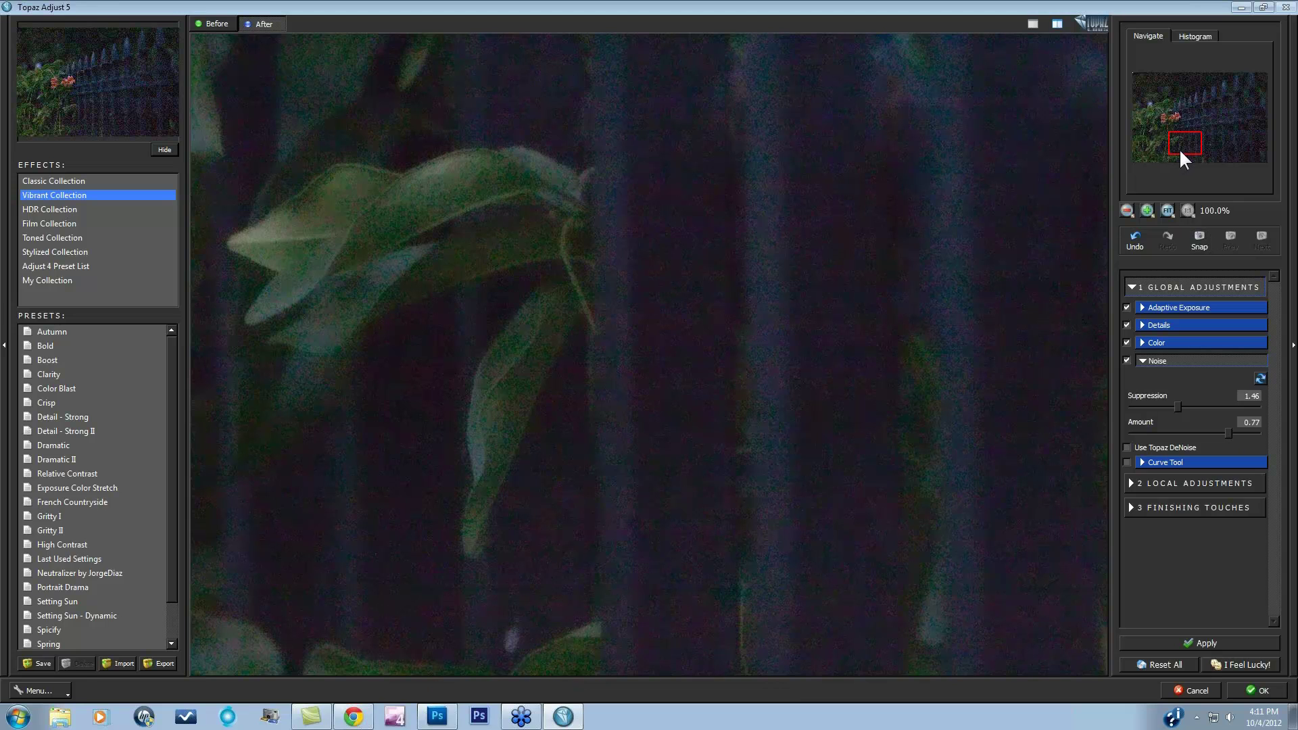
pyautogui.moveTo(1184, 145); pyautogui.dragTo(1205, 156)
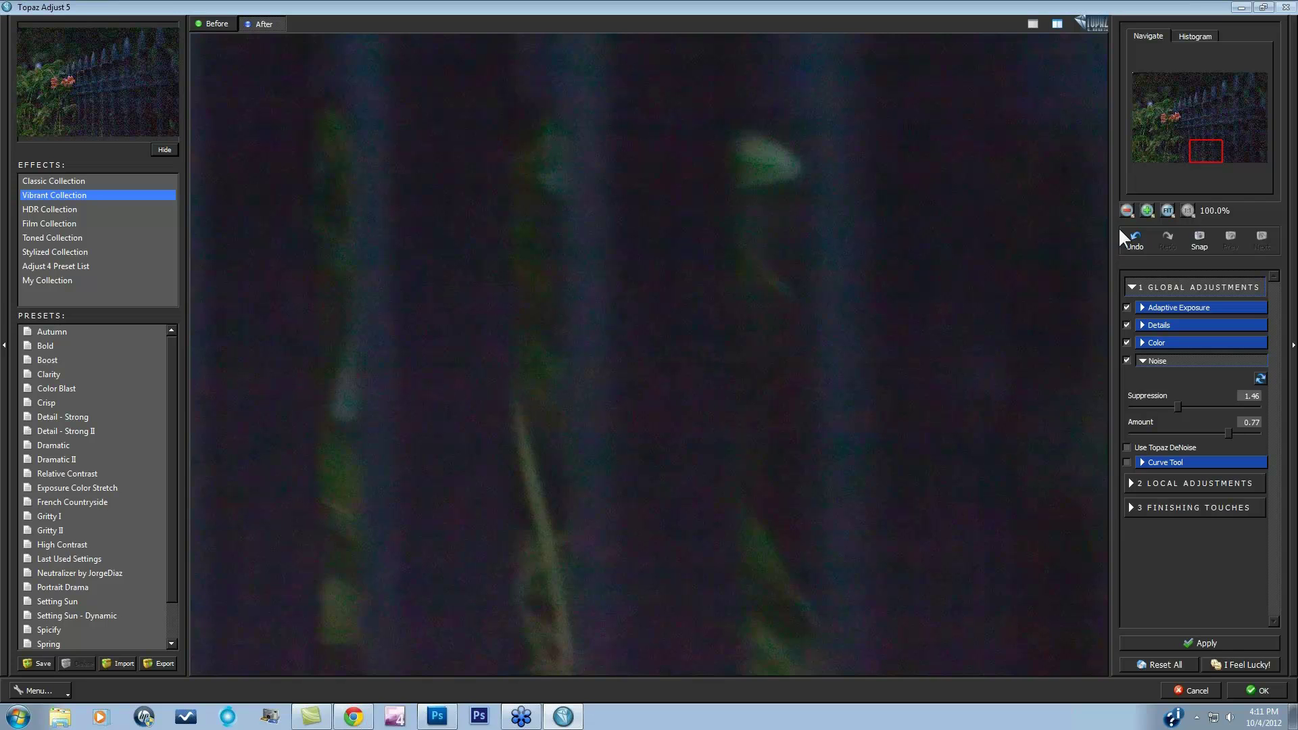
pyautogui.moveTo(1206, 149); pyautogui.dragTo(1185, 134)
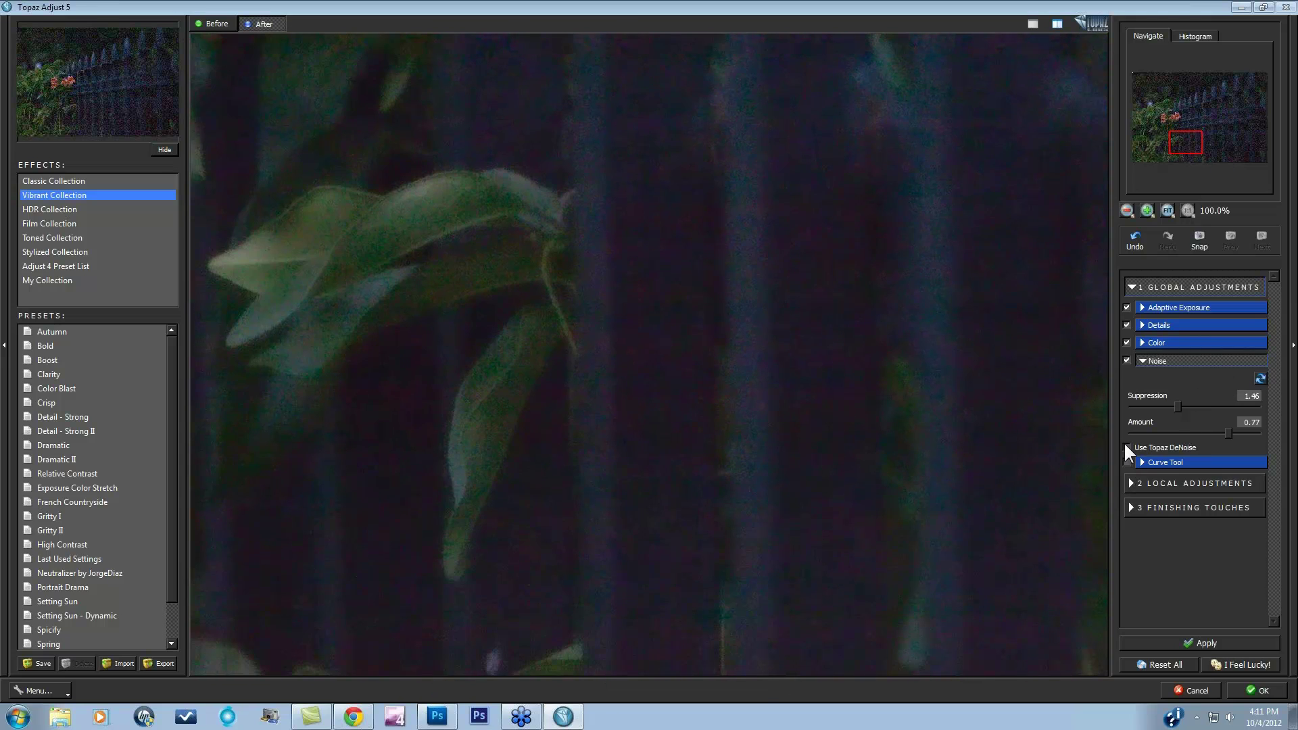
# Step: Switch noise reduction to Topaz DeNoise and raise Suppression to 2.38
pyautogui.click(1126, 448)
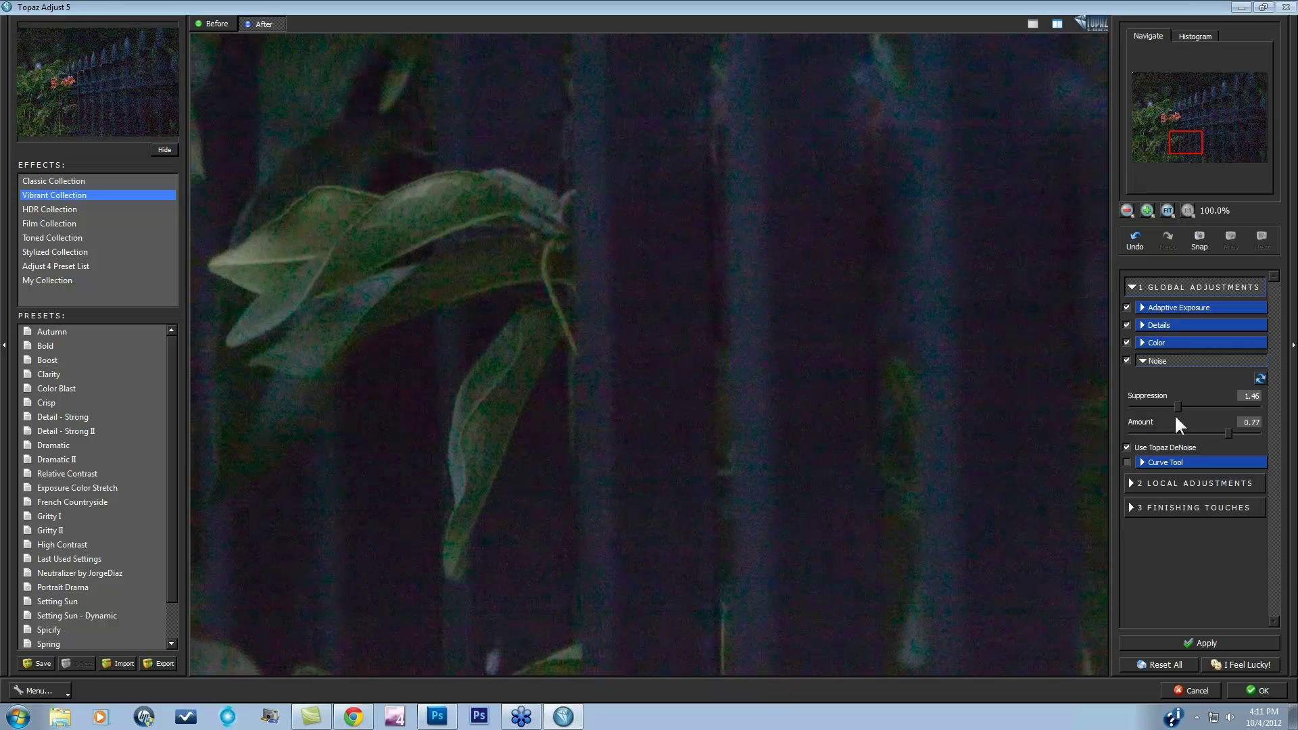
pyautogui.moveTo(1189, 404); pyautogui.dragTo(1191, 405)
pyautogui.moveTo(1190, 404); pyautogui.dragTo(1211, 405)
# Step: Cancel Topaz Adjust and launch Topaz DeNoise 5 from the Filter > Topaz Labs menu
pyautogui.click(1191, 690)
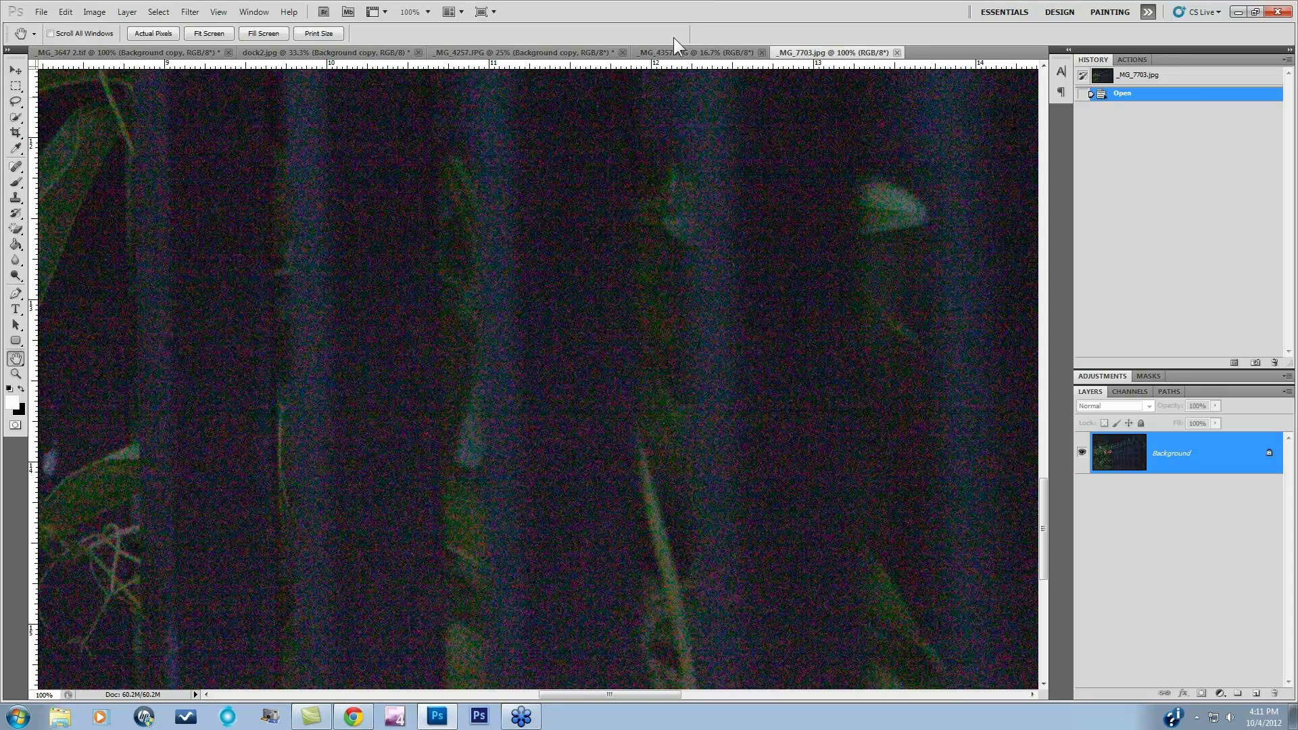
pyautogui.click(565, 54)
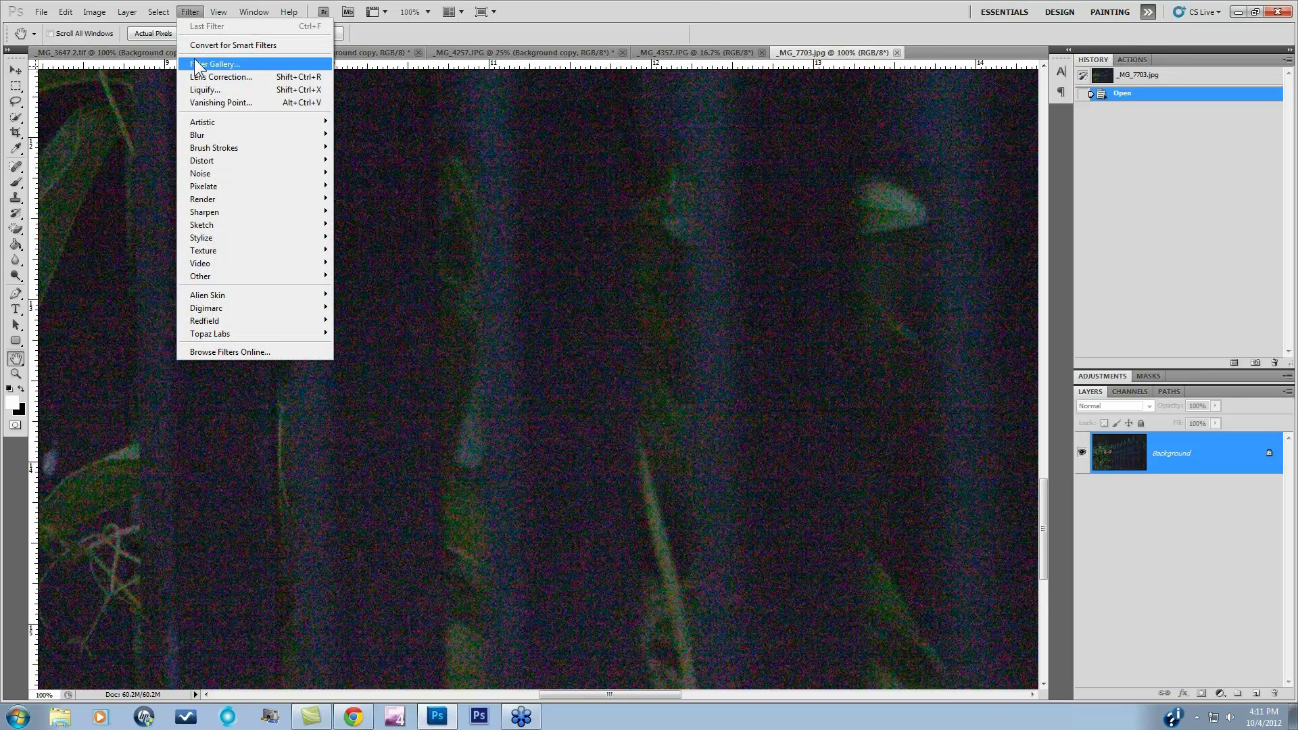
pyautogui.moveTo(230, 334)
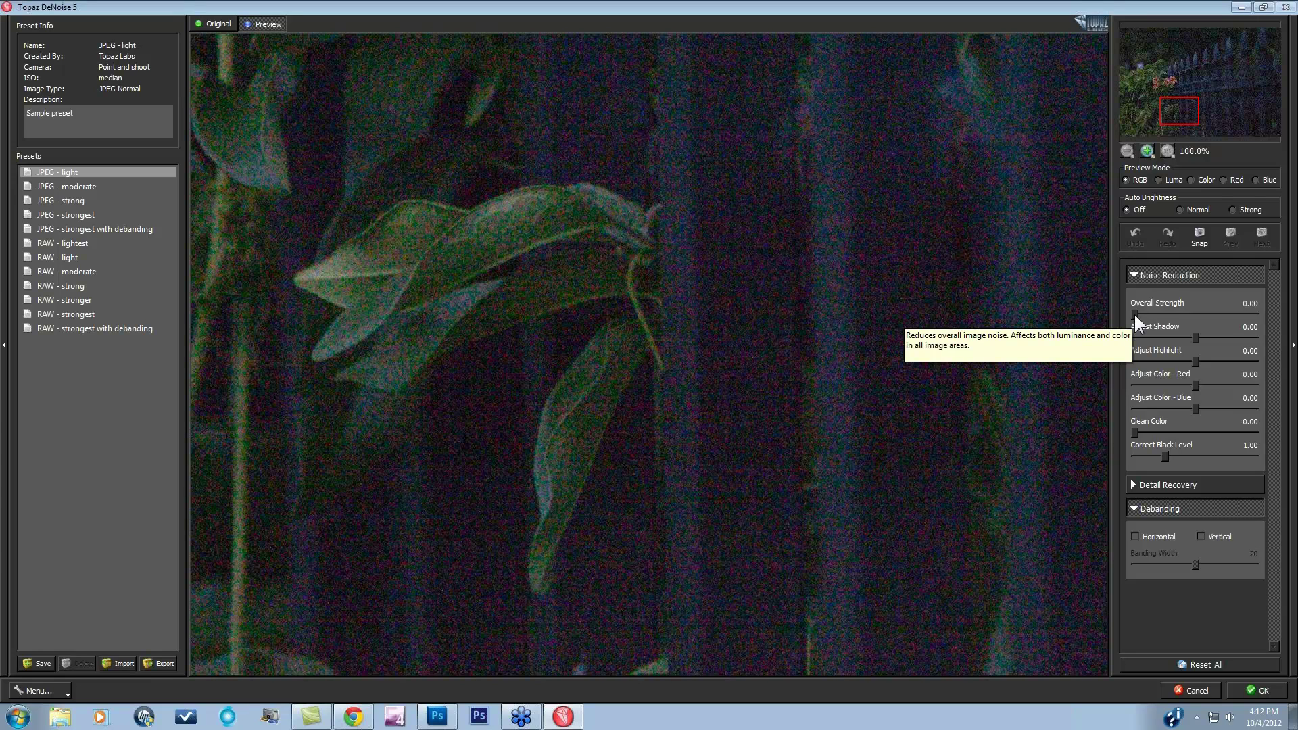
# Step: Bring Overall Strength to 0.30 and switch Preview Mode to Luma
pyautogui.moveTo(1135, 313); pyautogui.dragTo(1158, 317)
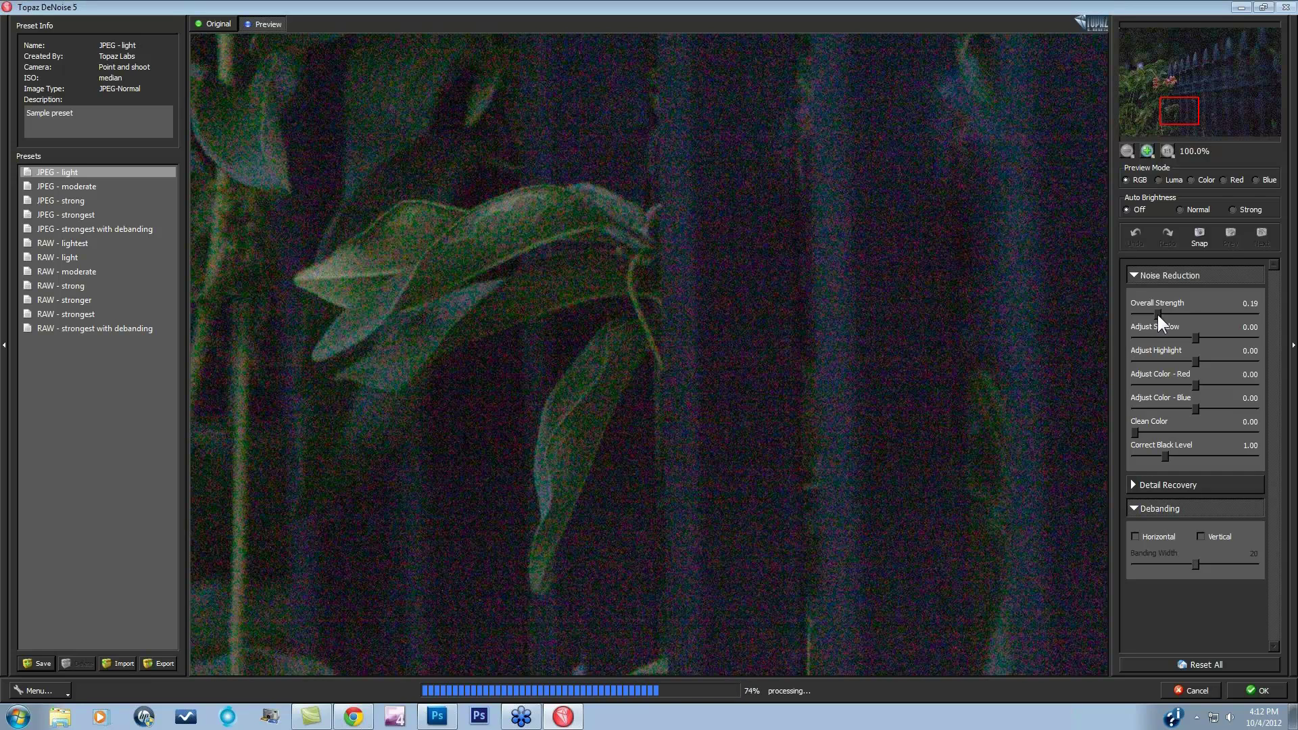
pyautogui.moveTo(1157, 315); pyautogui.dragTo(1173, 312)
pyautogui.moveTo(1180, 314); pyautogui.dragTo(1177, 313)
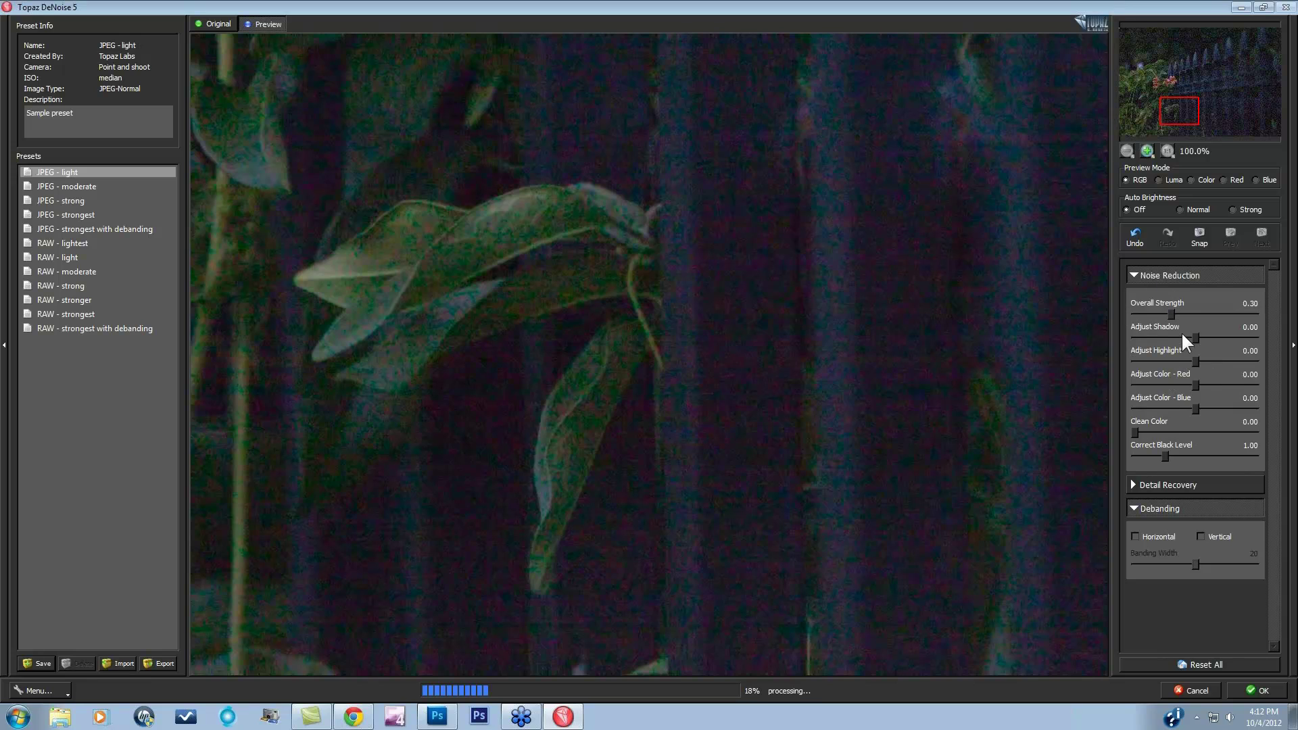
pyautogui.click(1158, 179)
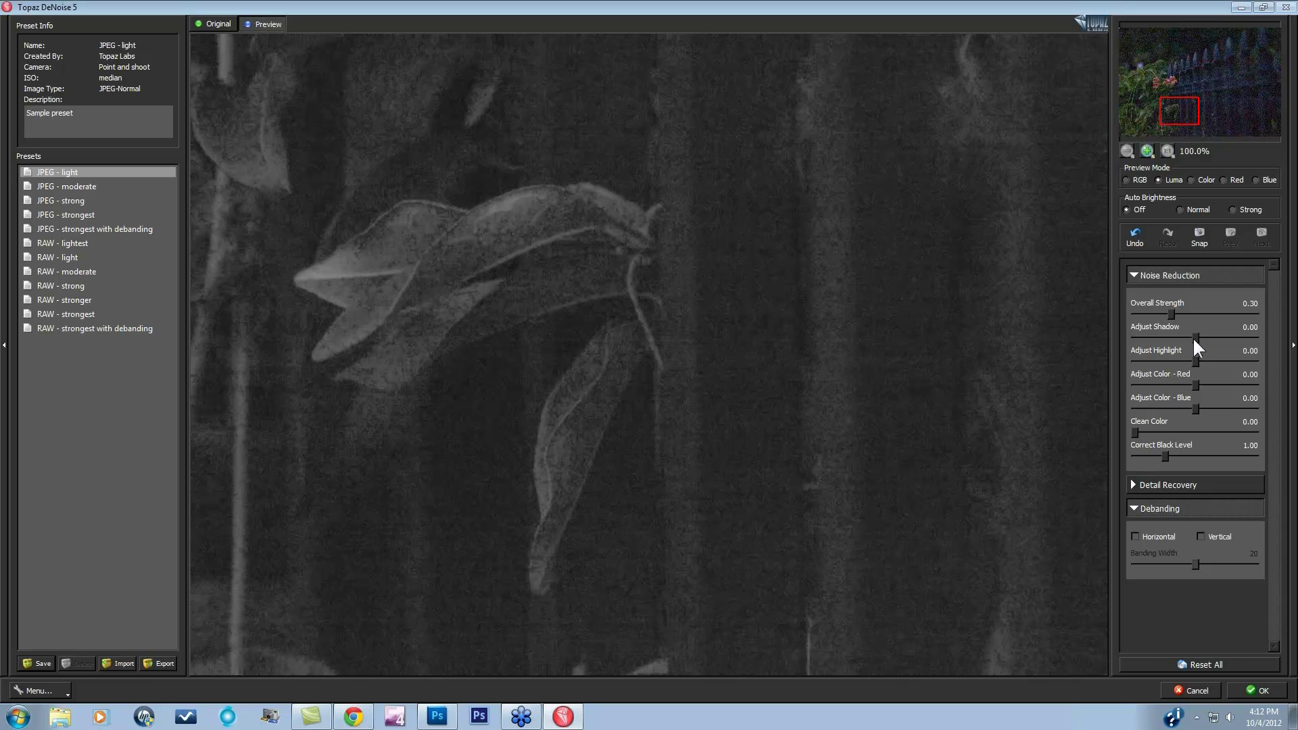
# Step: Set Auto Brightness to Normal, Shadow reduction to 0.28 and Highlight to -1.00
pyautogui.click(1180, 210)
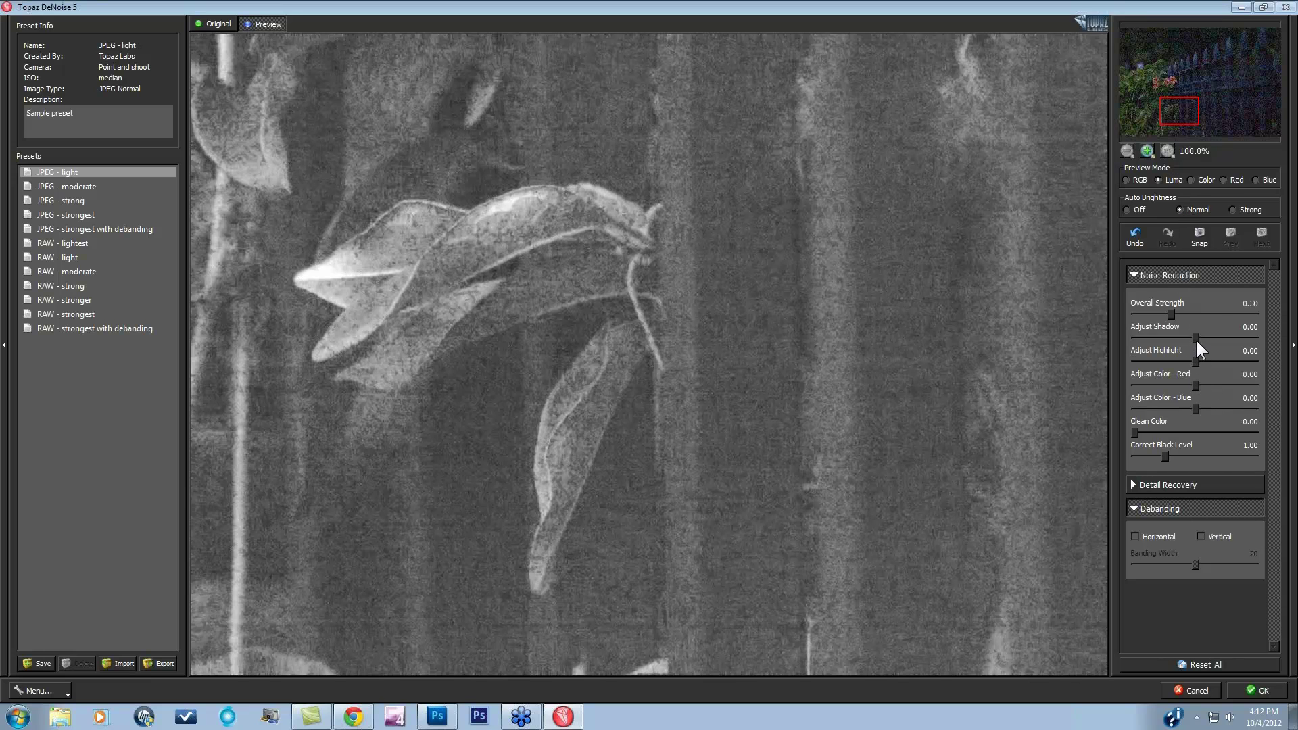
pyautogui.moveTo(1210, 336); pyautogui.dragTo(1212, 337)
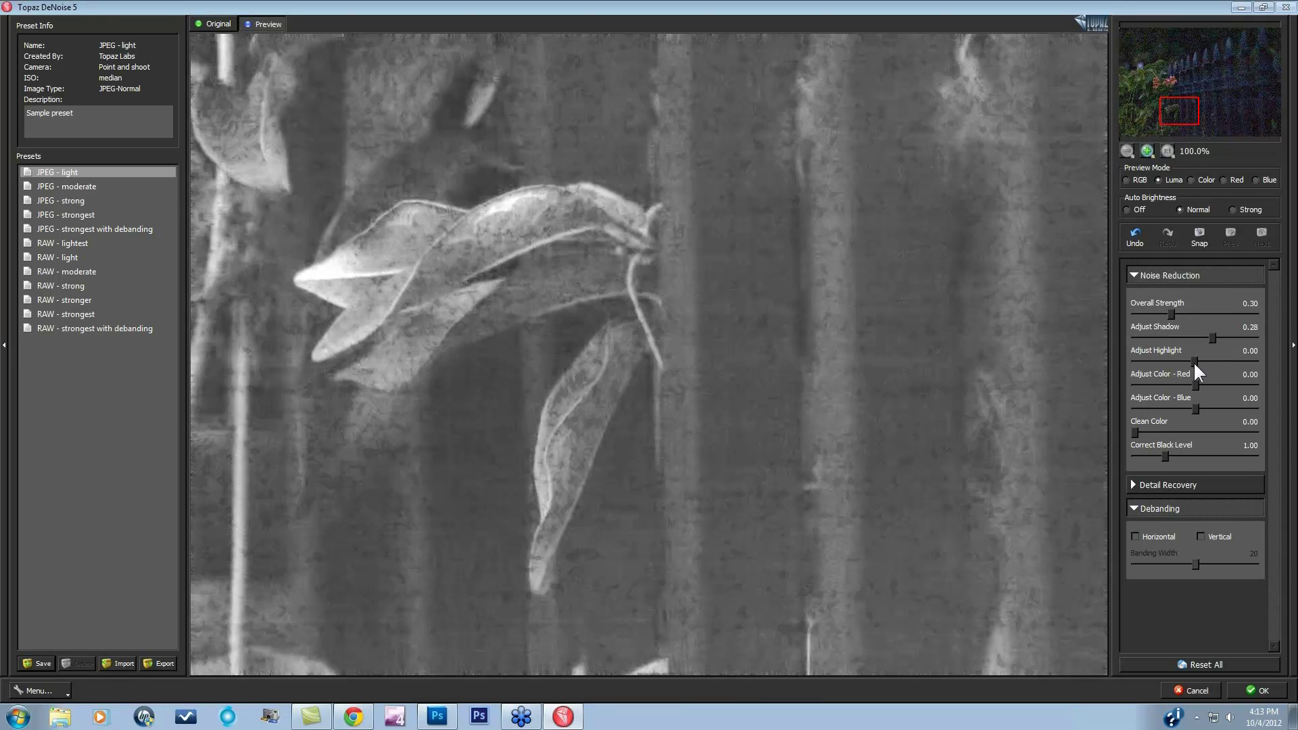
pyautogui.moveTo(1195, 361); pyautogui.dragTo(1001, 326)
# Step: Preview Red and Color noise while setting Red to 0.72 and Blue to 0.32
pyautogui.click(1222, 179)
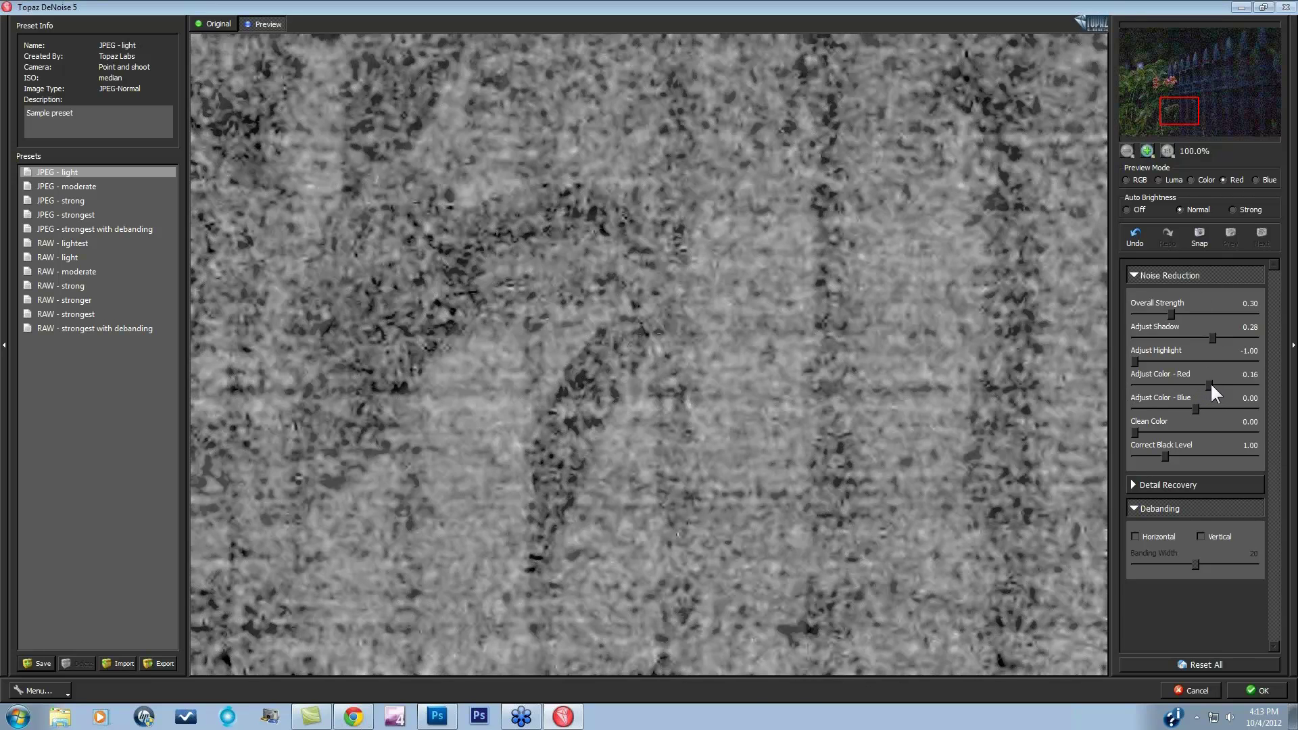
pyautogui.moveTo(1210, 383); pyautogui.dragTo(1212, 383)
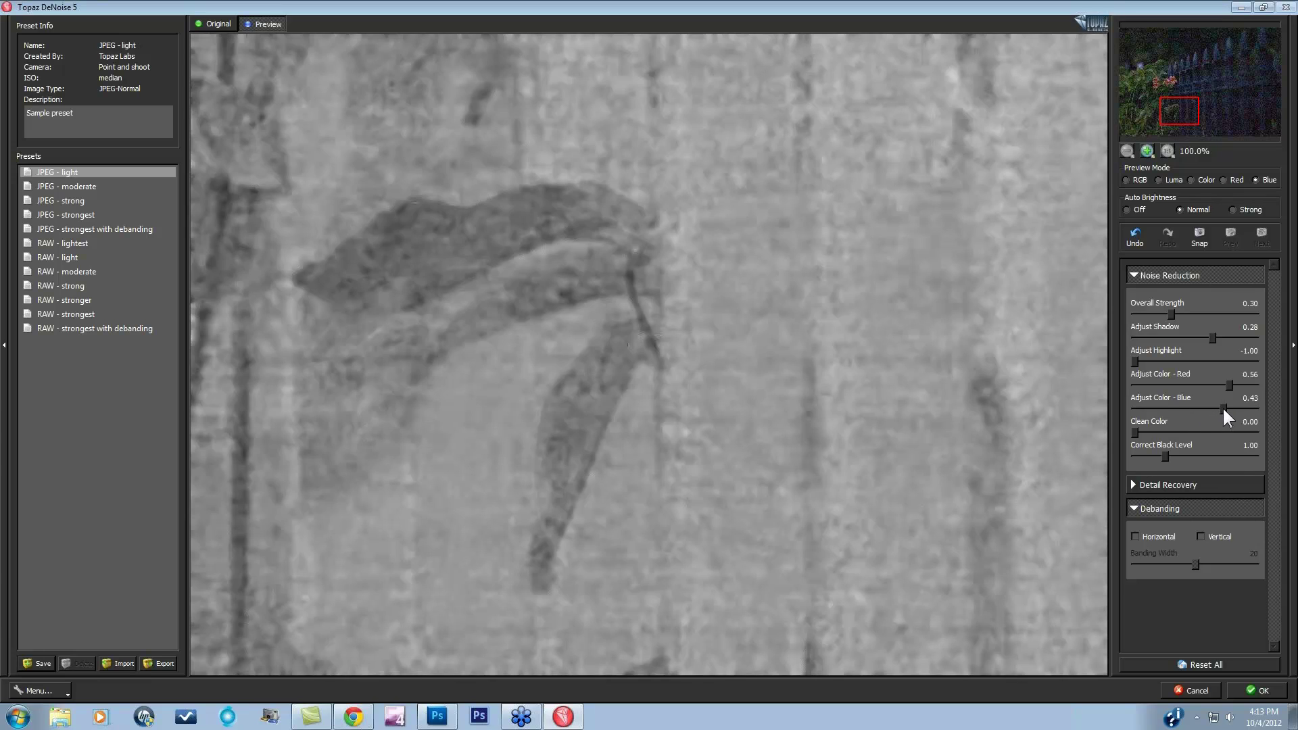
pyautogui.moveTo(1217, 405); pyautogui.dragTo(1214, 404)
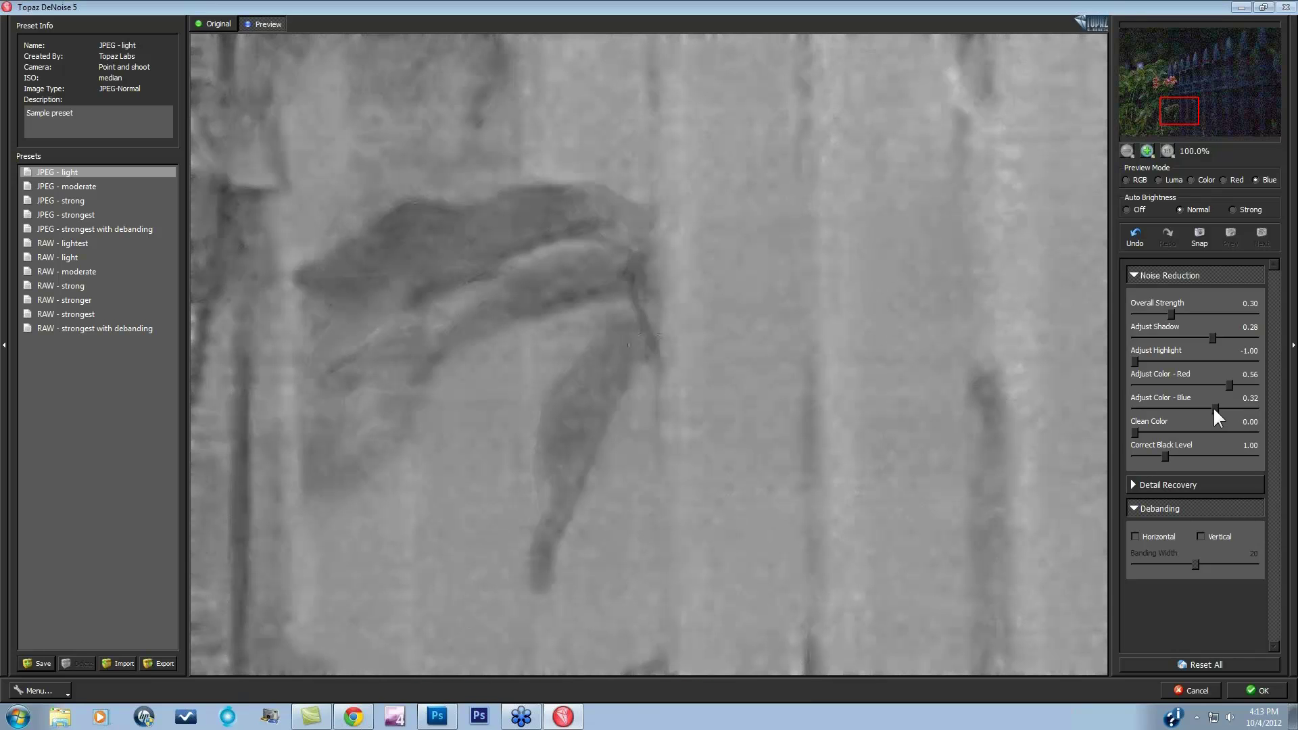
pyautogui.click(1190, 179)
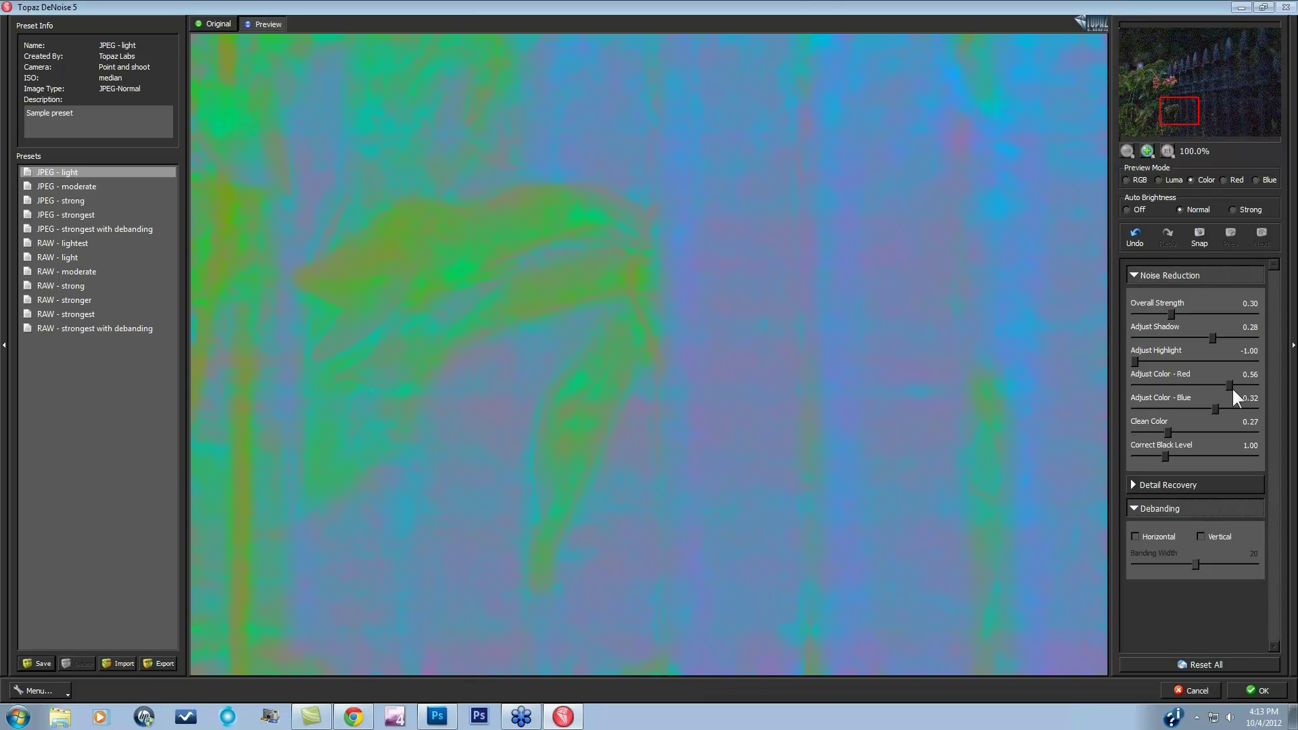
pyautogui.moveTo(1235, 383); pyautogui.dragTo(1237, 384)
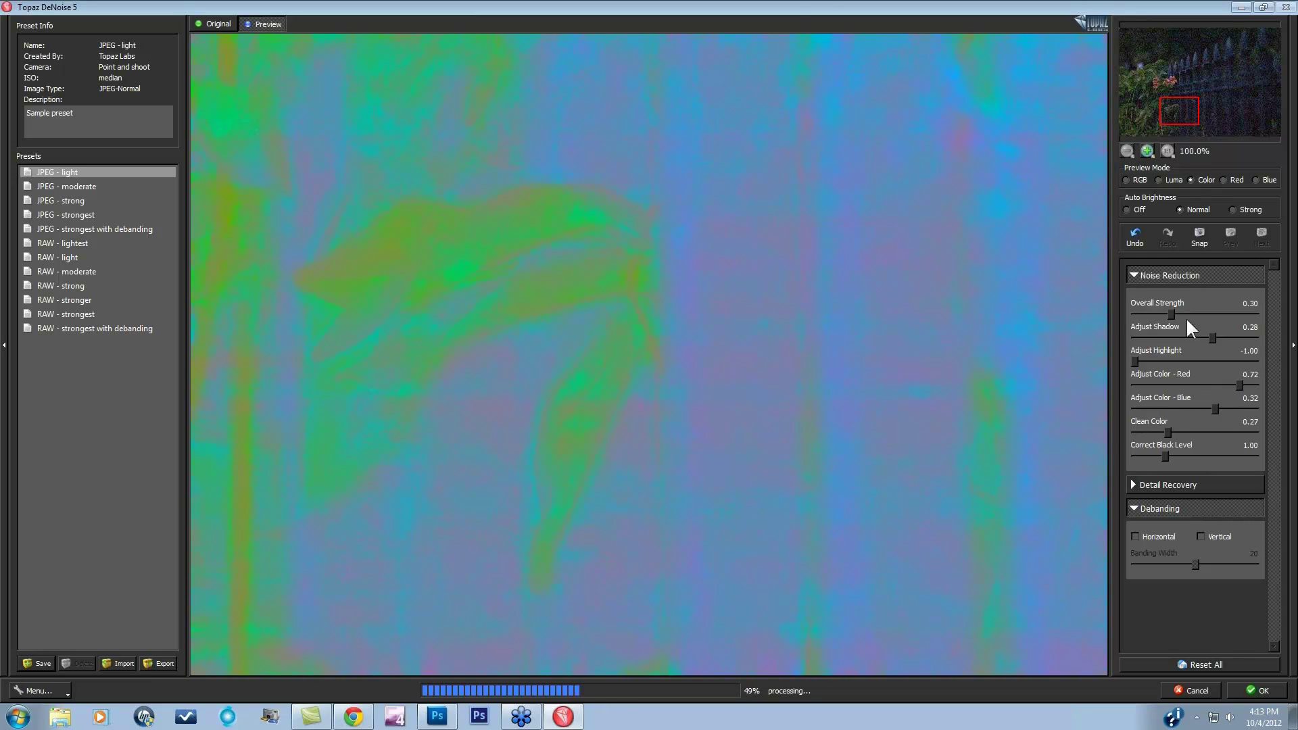
# Step: Return to RGB preview with Auto Brightness off, comparing the pink flowers against the original
pyautogui.click(1132, 178)
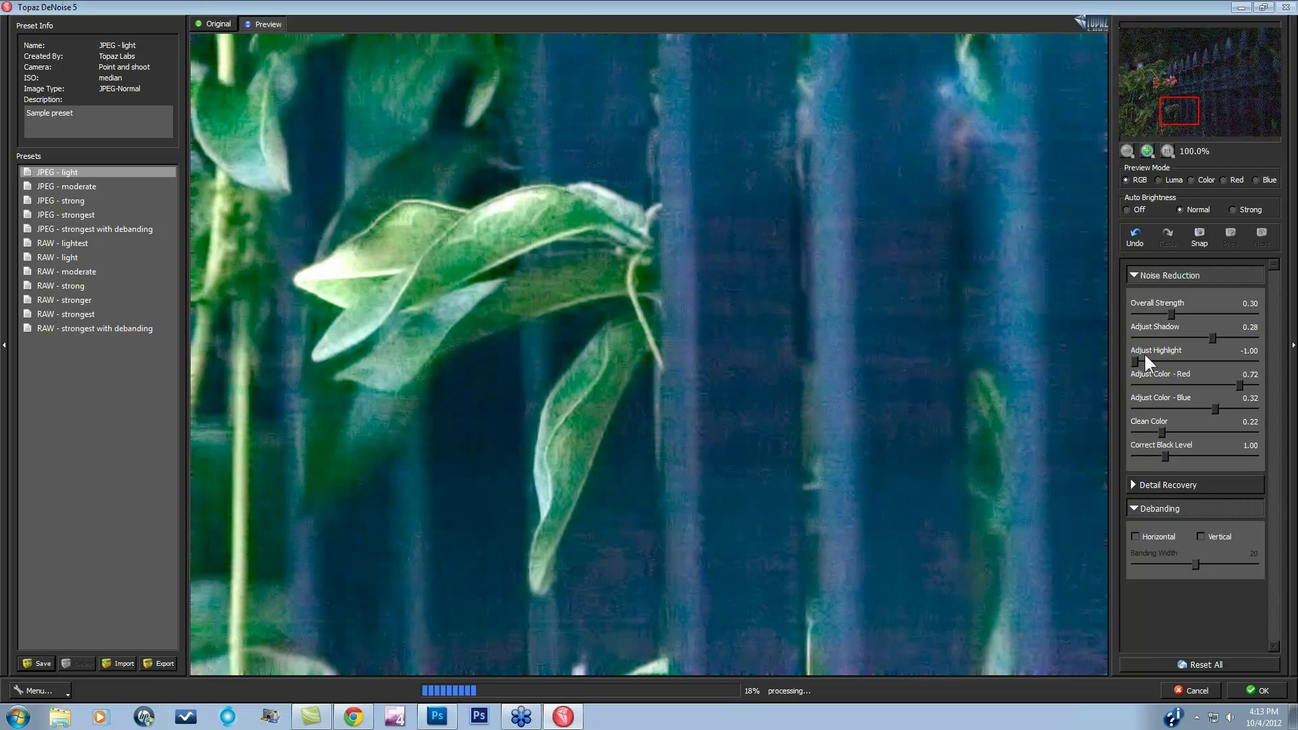
pyautogui.click(1127, 210)
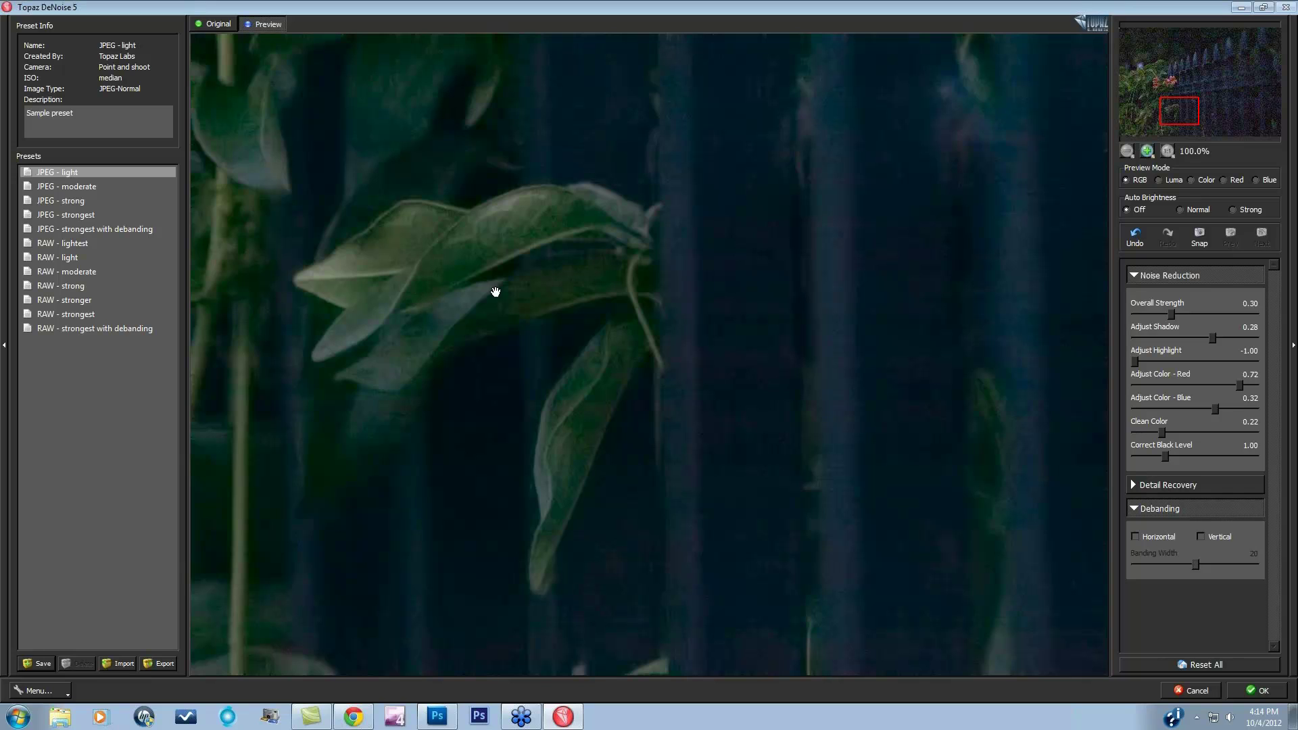
pyautogui.click(623, 327)
pyautogui.moveTo(1194, 107); pyautogui.dragTo(1189, 75)
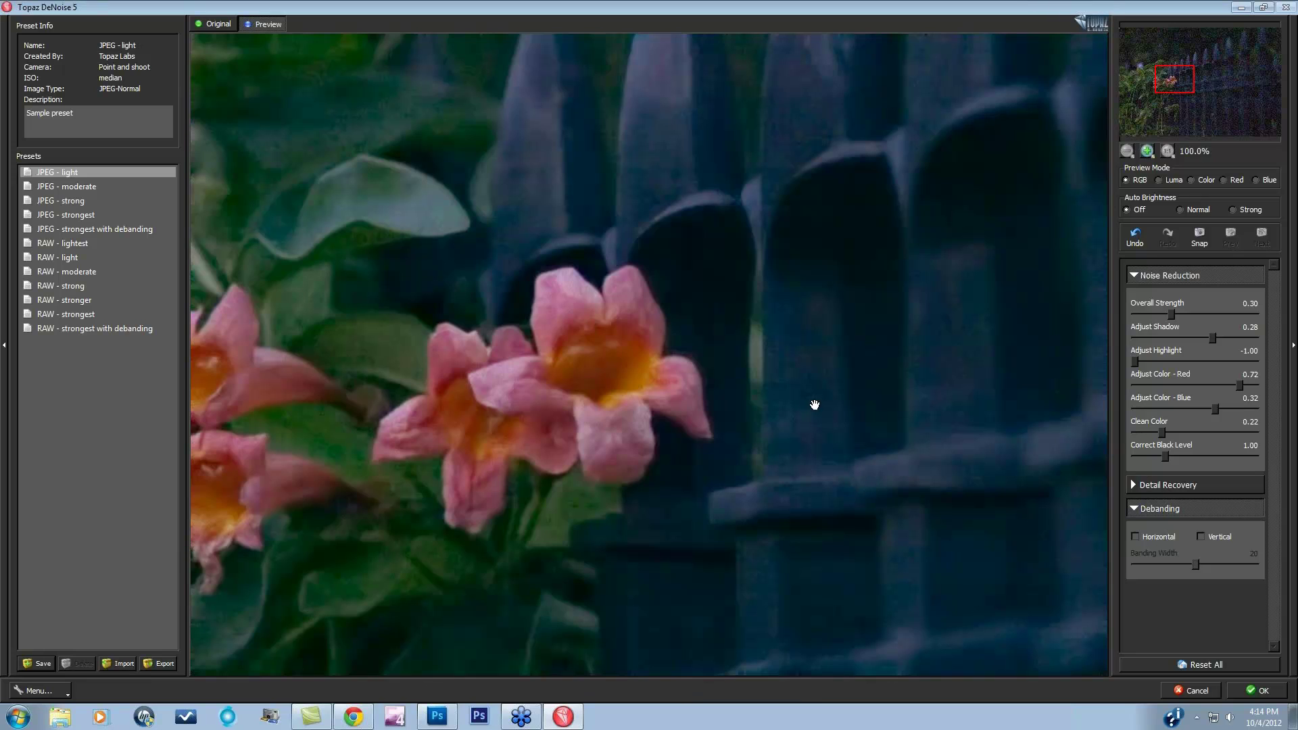
pyautogui.click(816, 380)
# Step: Set Shadow to 0.33 and Recover Detail to 0.32, add slight grain, and apply
pyautogui.click(1215, 336)
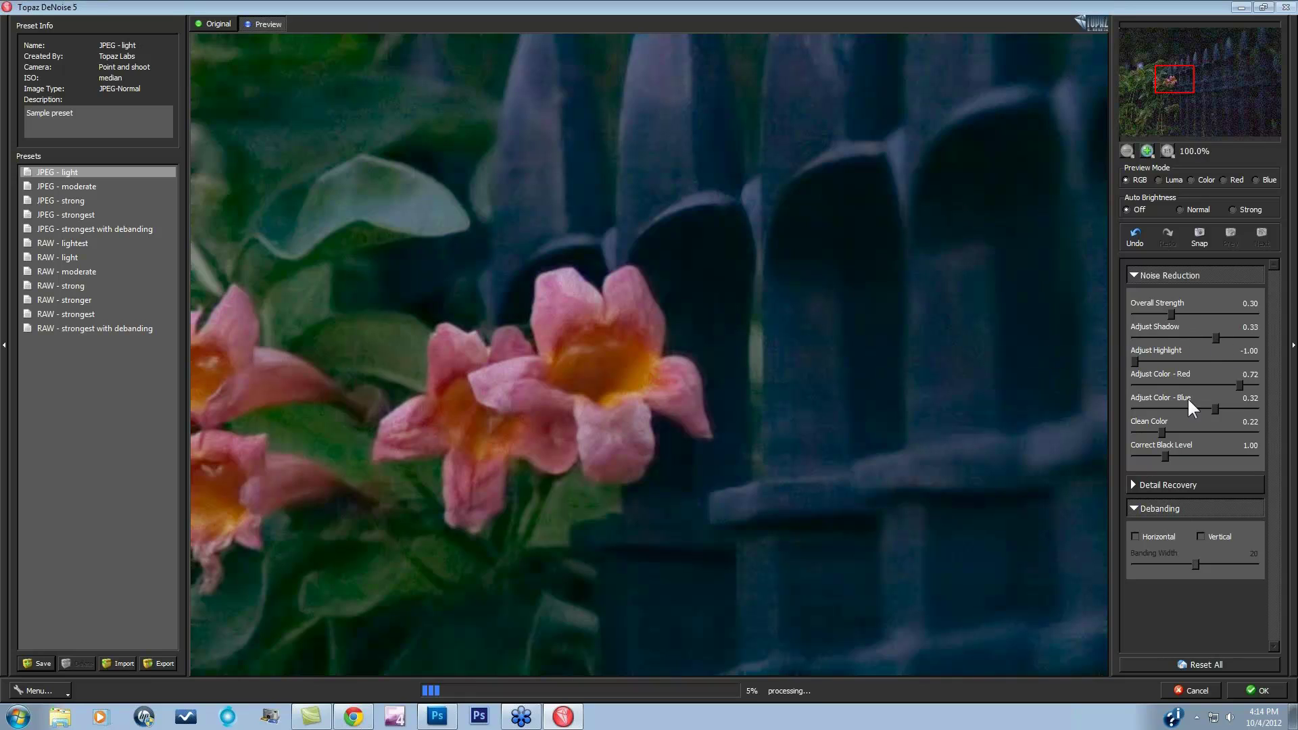
pyautogui.click(1132, 483)
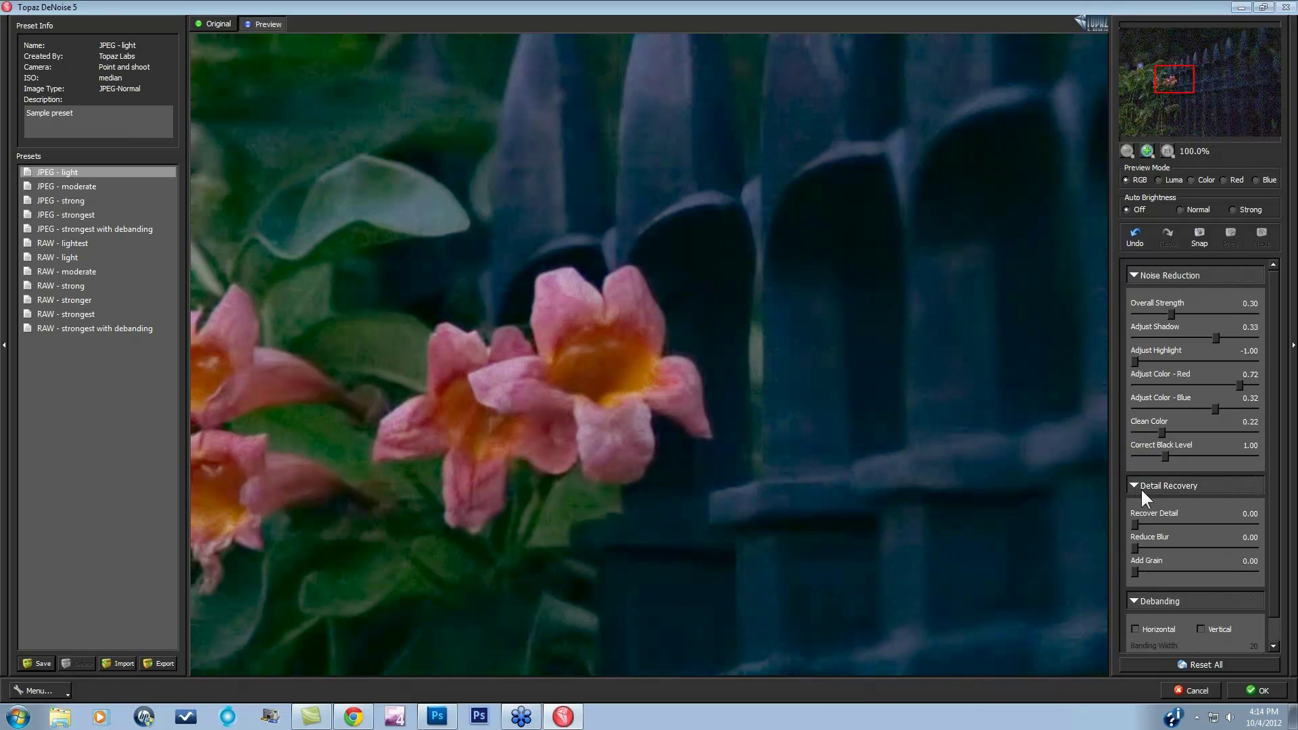
pyautogui.click(1174, 522)
pyautogui.click(1165, 569)
pyautogui.click(1251, 689)
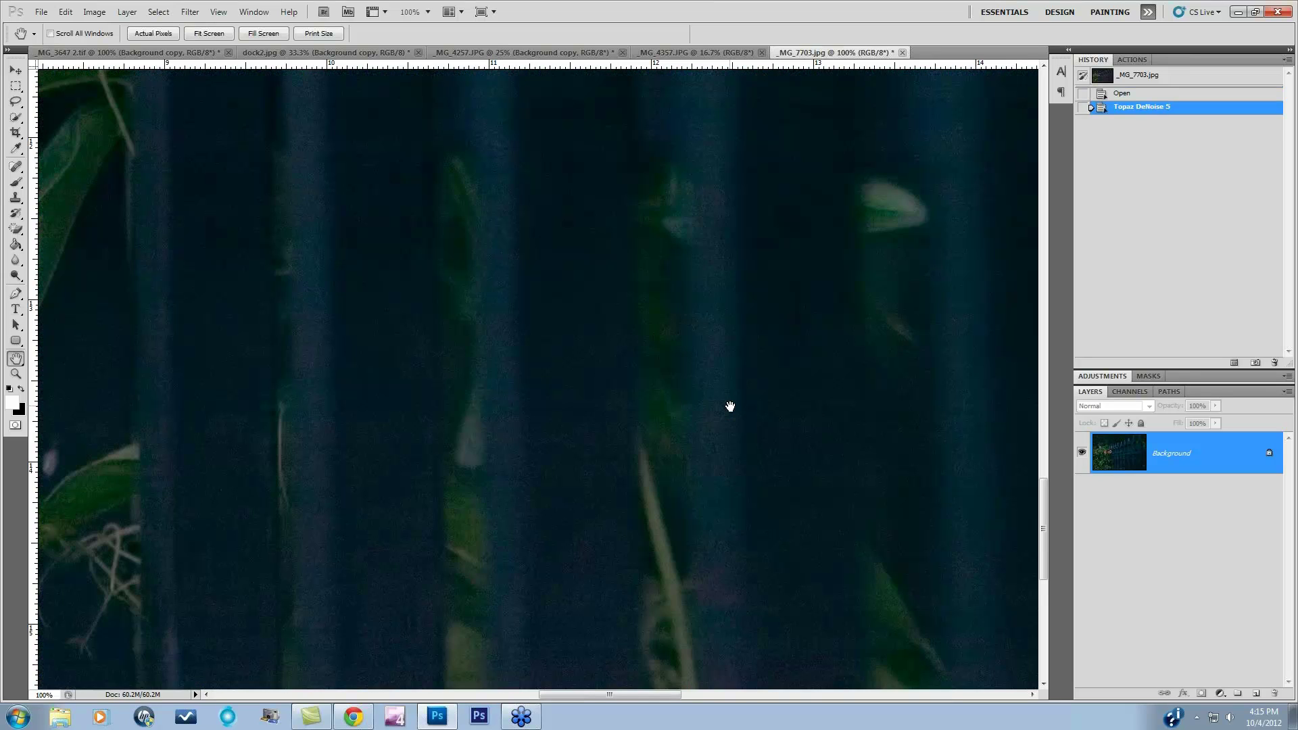
# Step: Zoom out and toggle the Open and Topaz DeNoise 5 history states, ending on Open
pyautogui.scroll(-4, 729, 406)
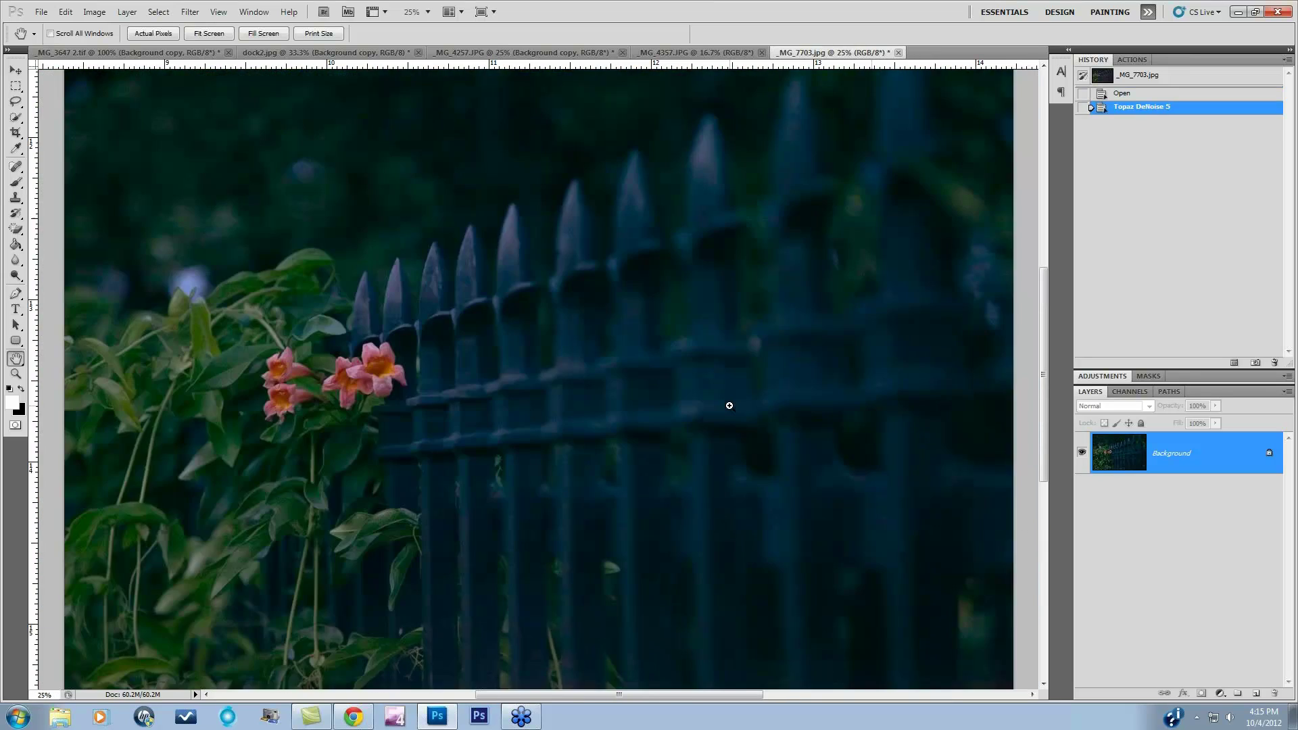
pyautogui.click(1131, 96)
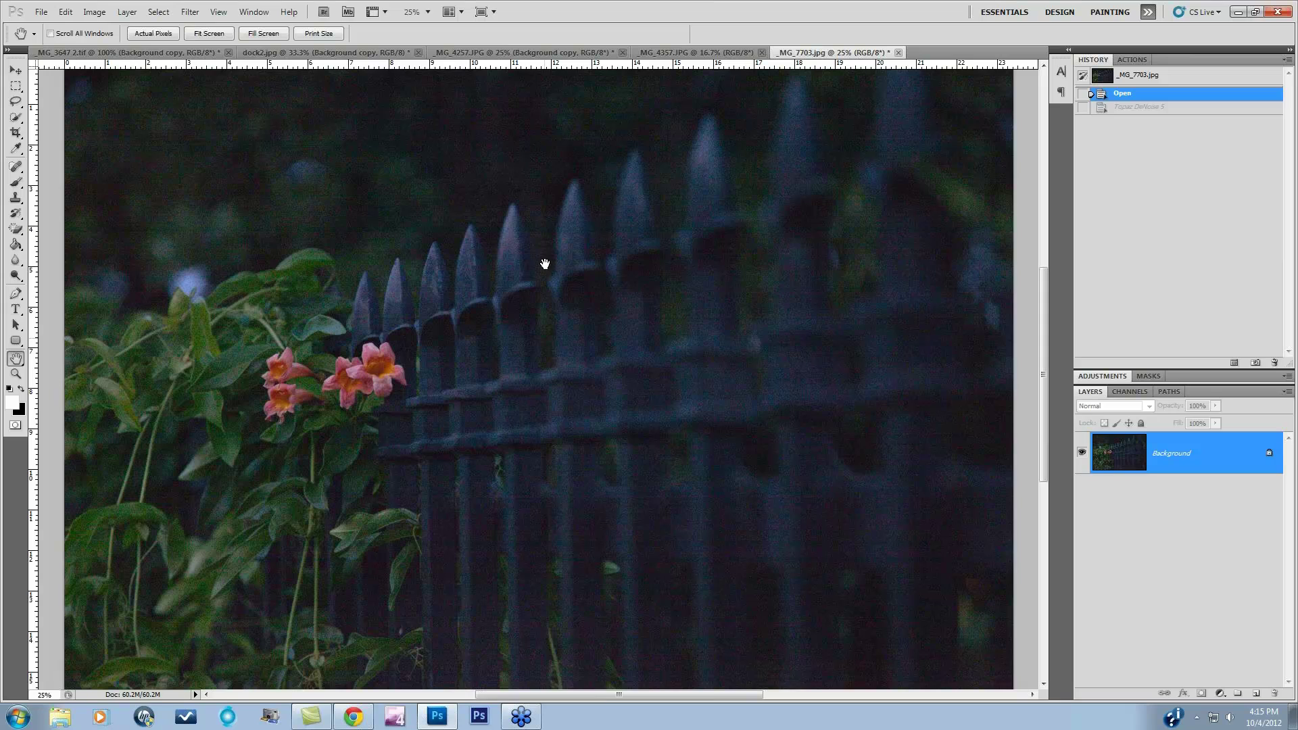
pyautogui.click(1137, 108)
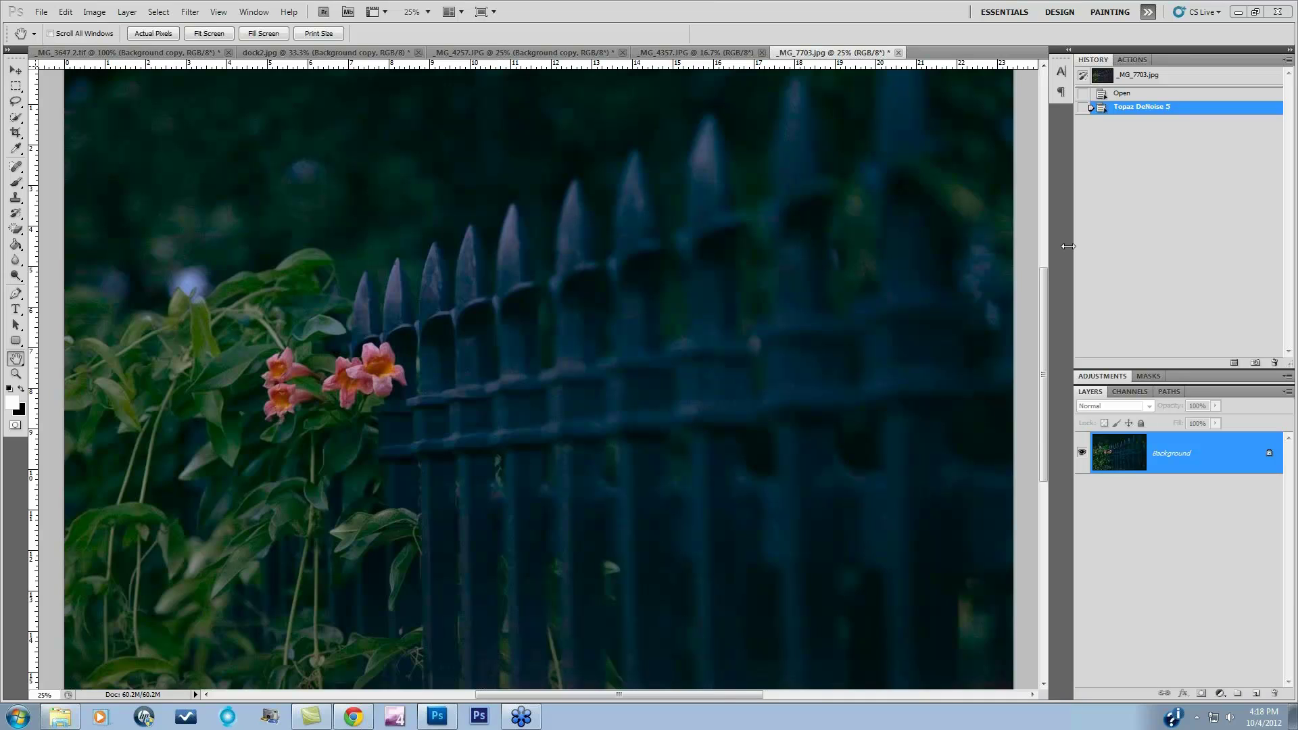
pyautogui.click(1124, 96)
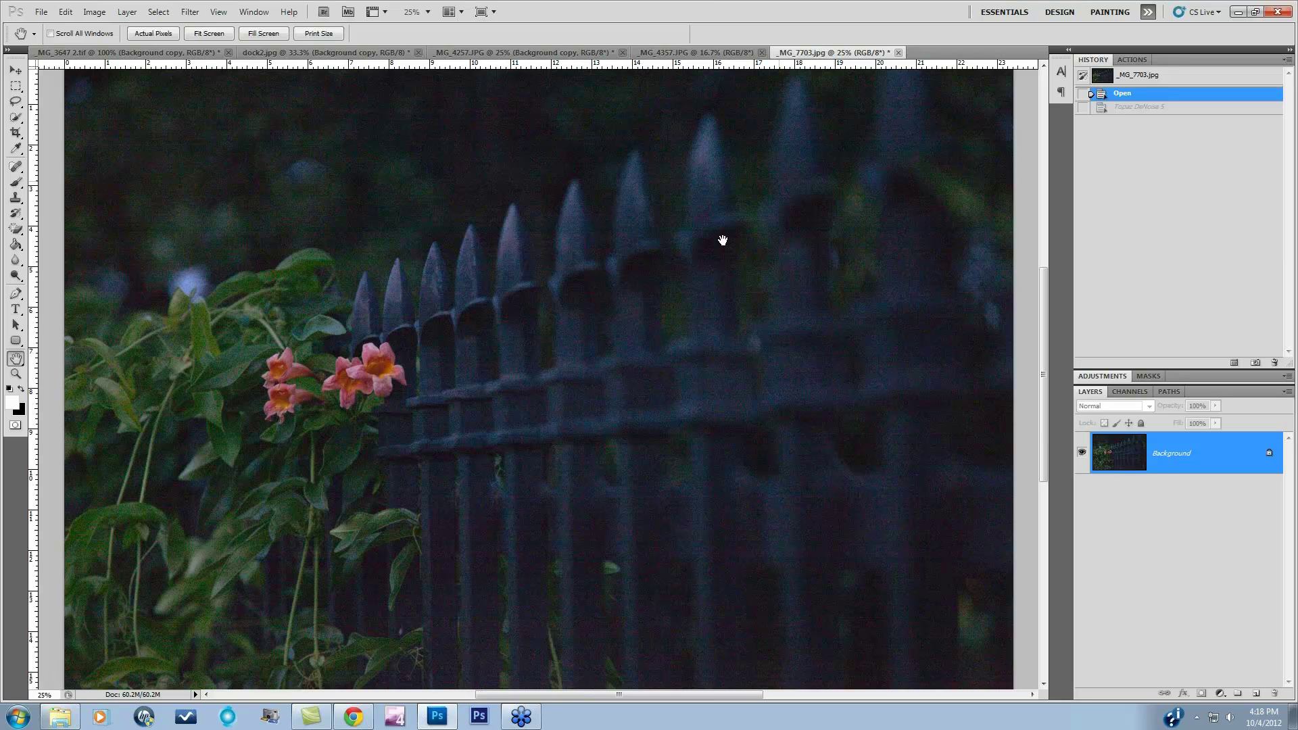
# Step: Zoom to 100% and pan down to the pink flowers beside the fence
pyautogui.hotkey('ctrl', '+')
pyautogui.hotkey('ctrl', '+')
pyautogui.hotkey('ctrl', '+')
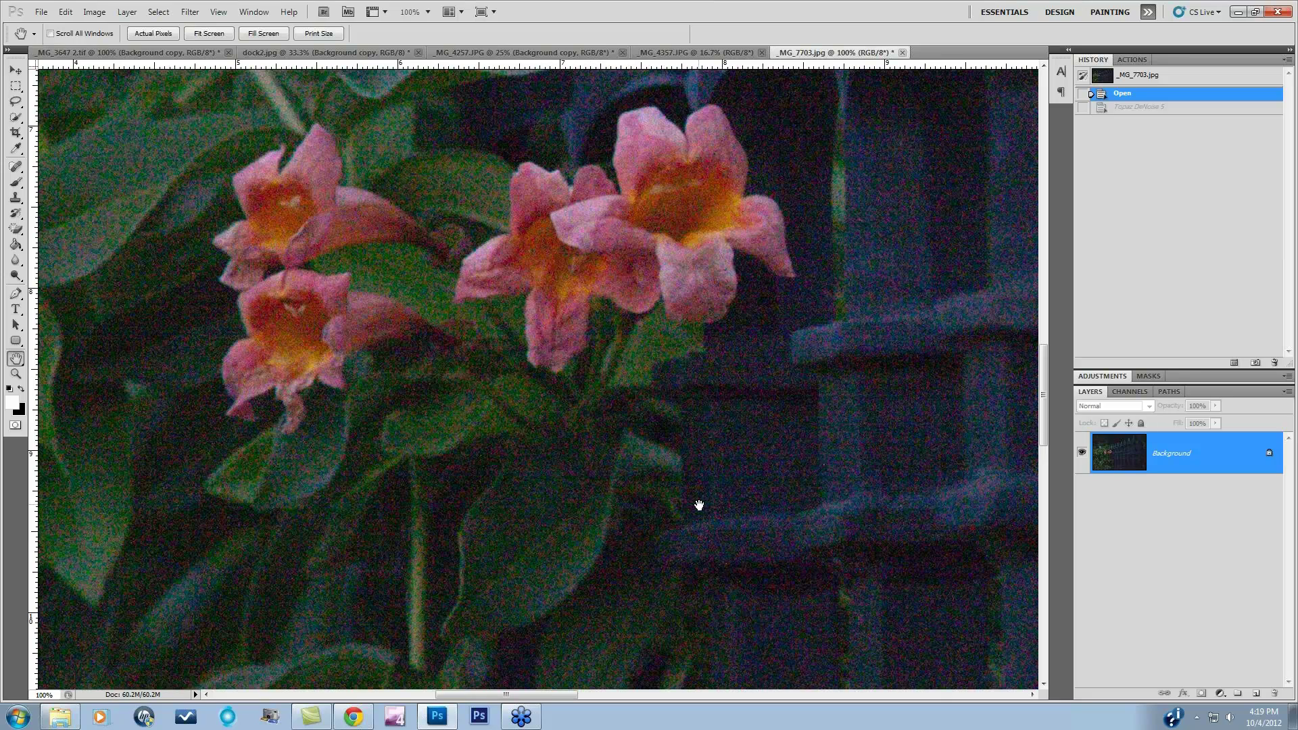
pyautogui.moveTo(699, 505); pyautogui.dragTo(718, 726)
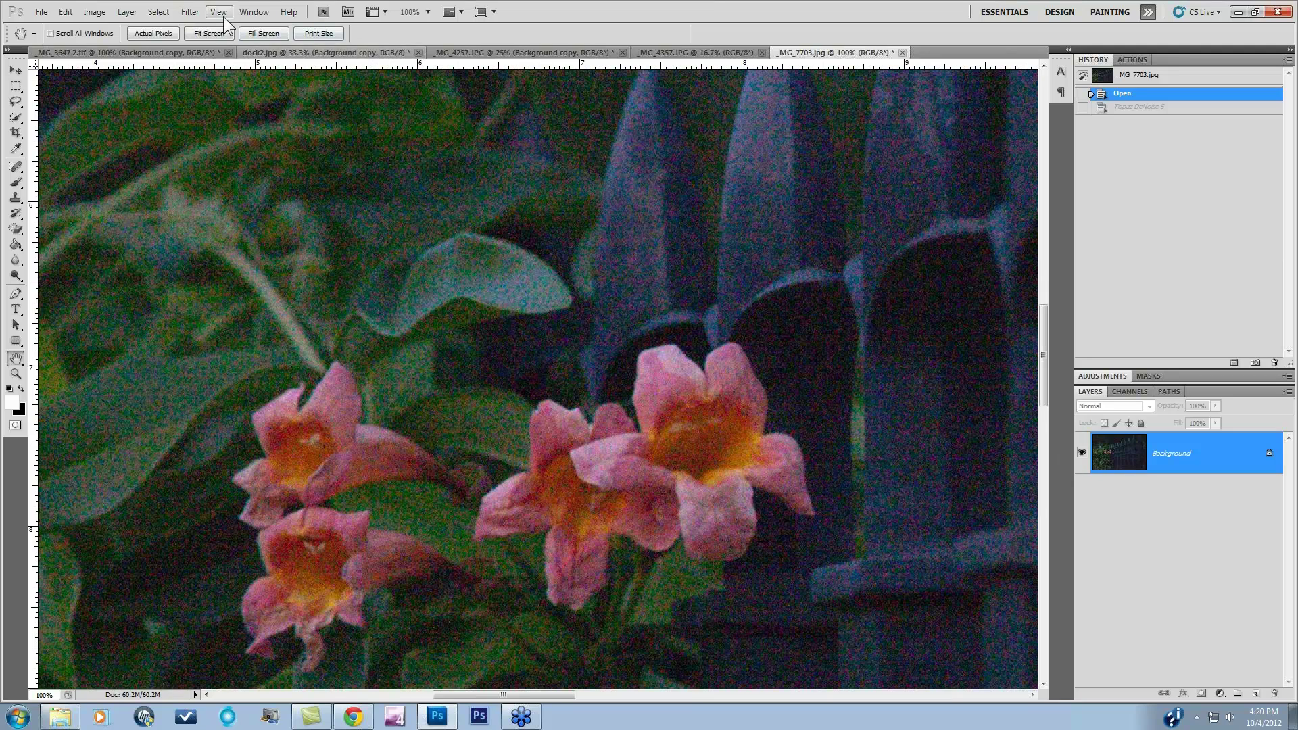
# Step: Launch Topaz DeNoise 5, zoom 1:1 onto the pink flowers, and preview in Luma mode
pyautogui.click(185, 15)
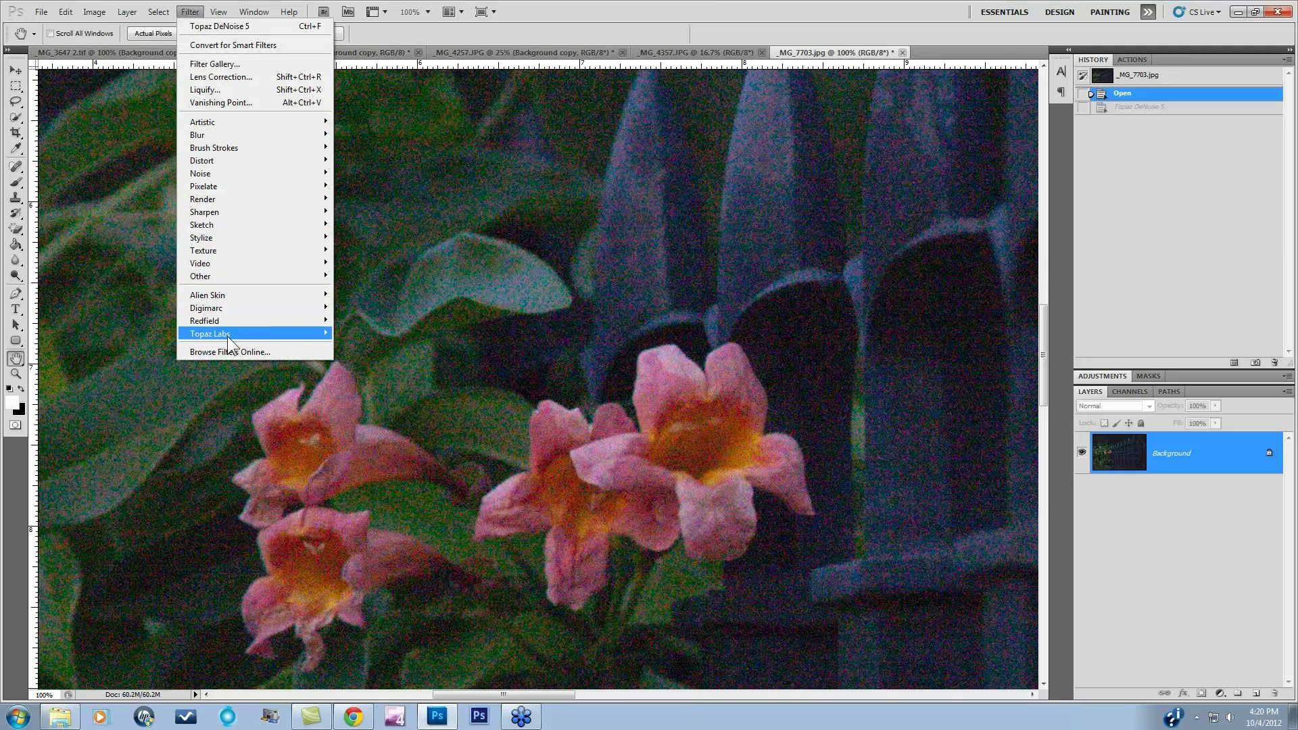
pyautogui.moveTo(230, 334)
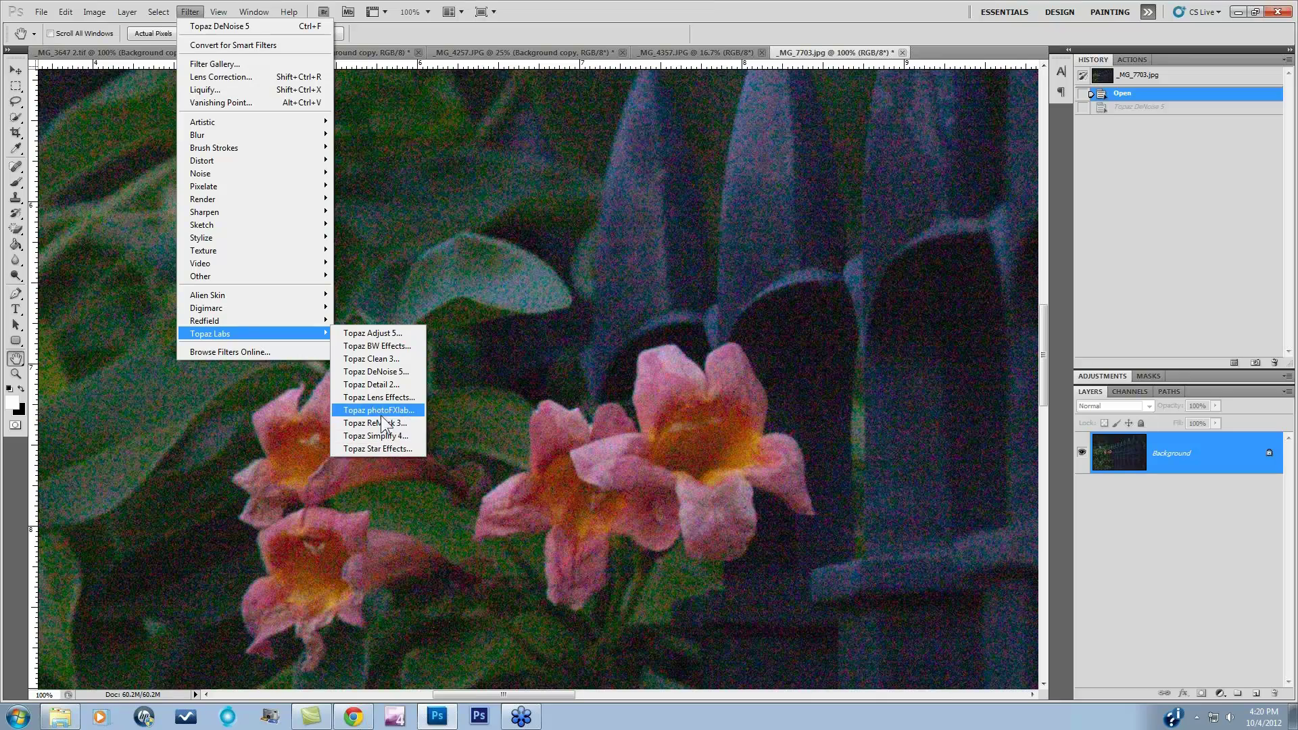
pyautogui.click(375, 371)
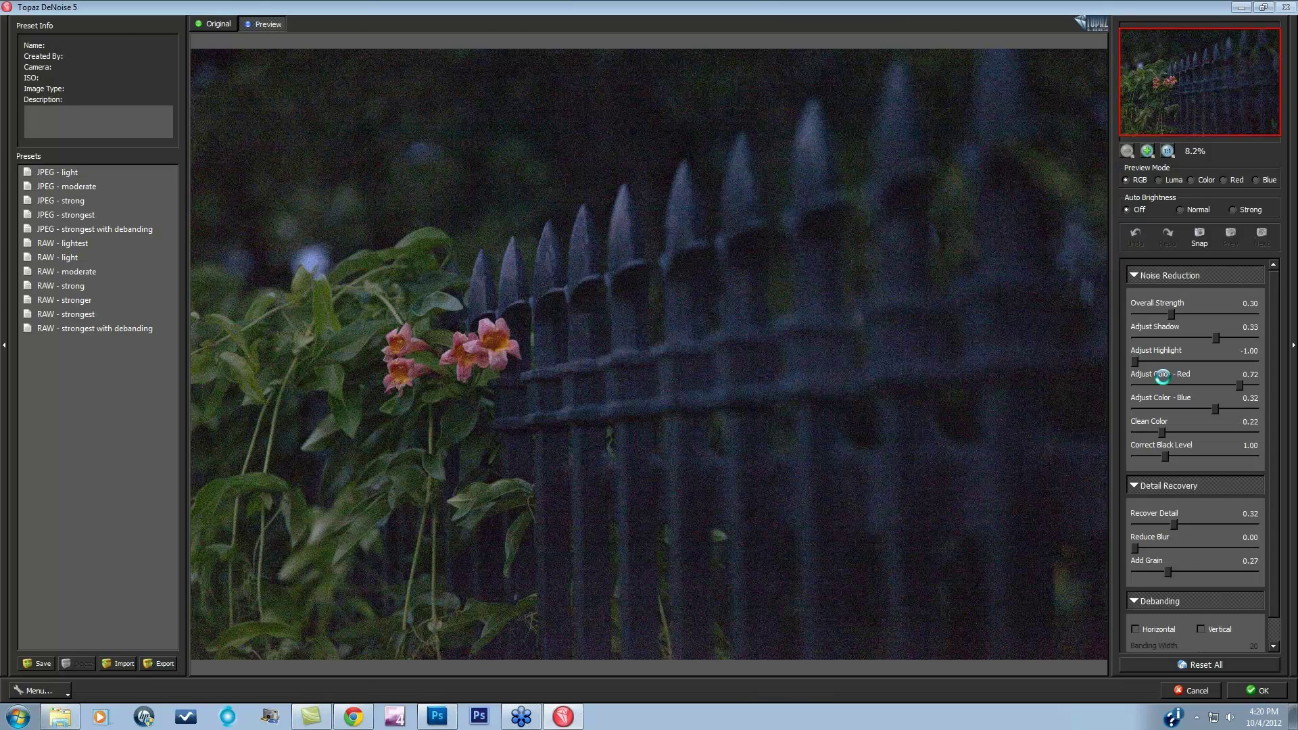
pyautogui.click(1147, 151)
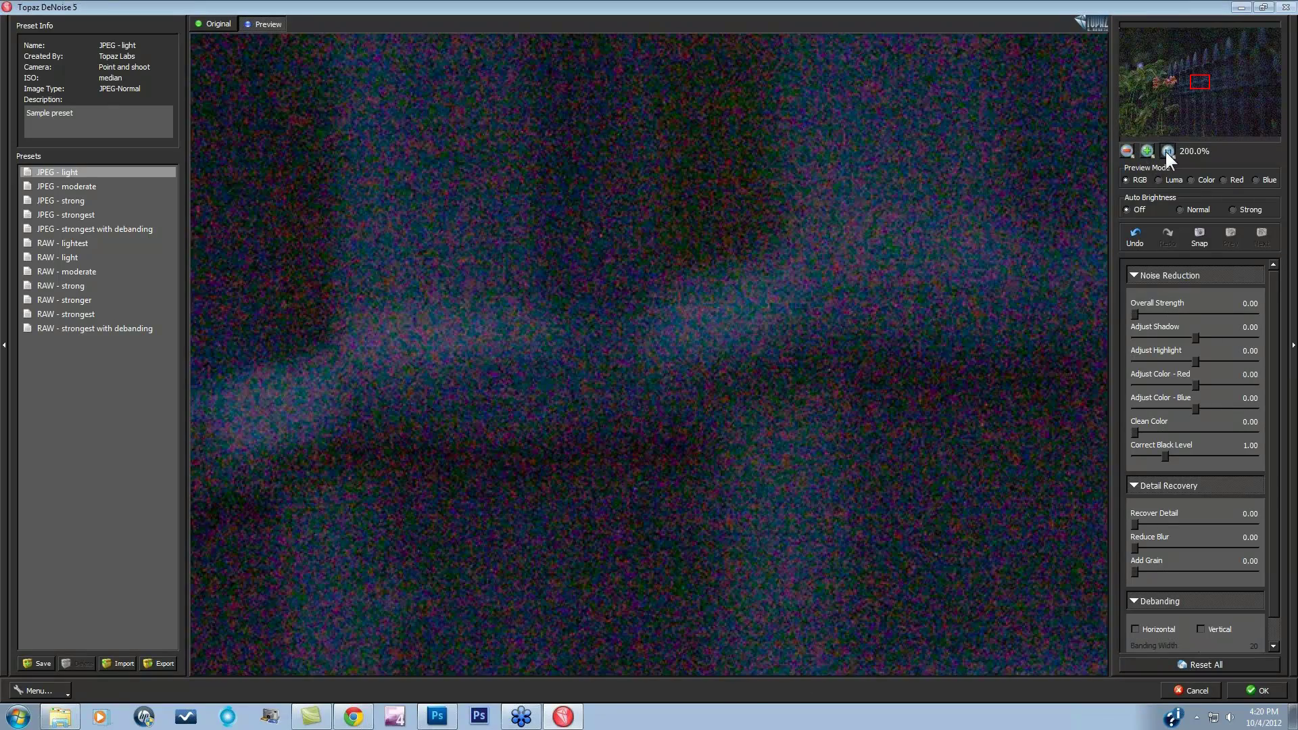
pyautogui.moveTo(1195, 75); pyautogui.dragTo(1168, 74)
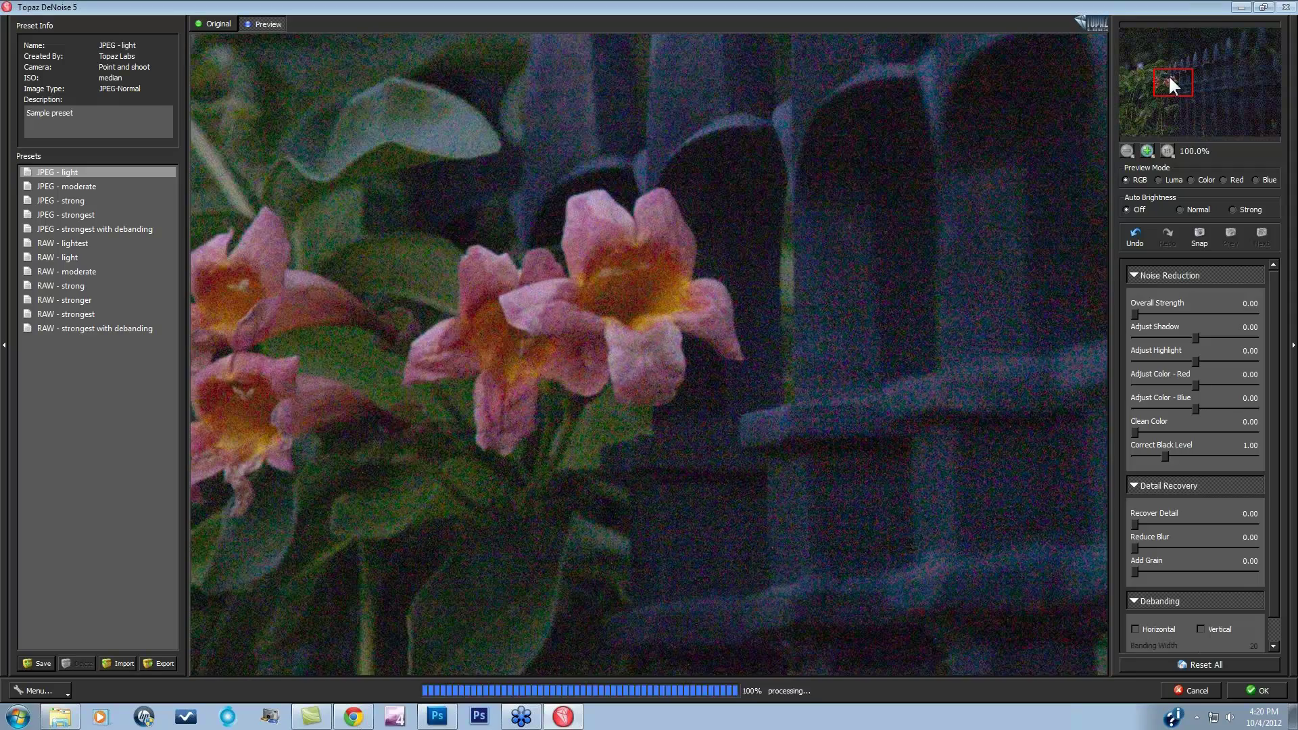
pyautogui.click(1157, 180)
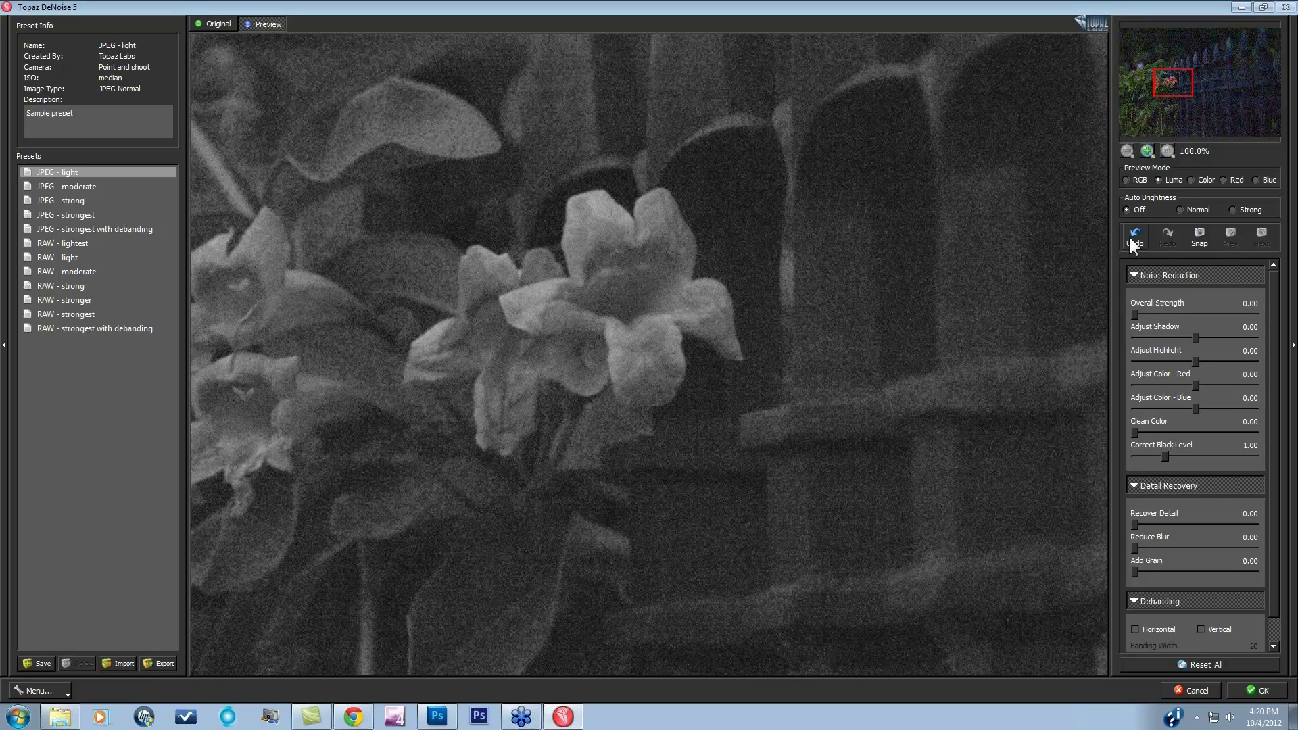
# Step: Set Auto Brightness to Normal, preview Color noise, and raise Clean Color before resetting it to 0
pyautogui.click(1180, 210)
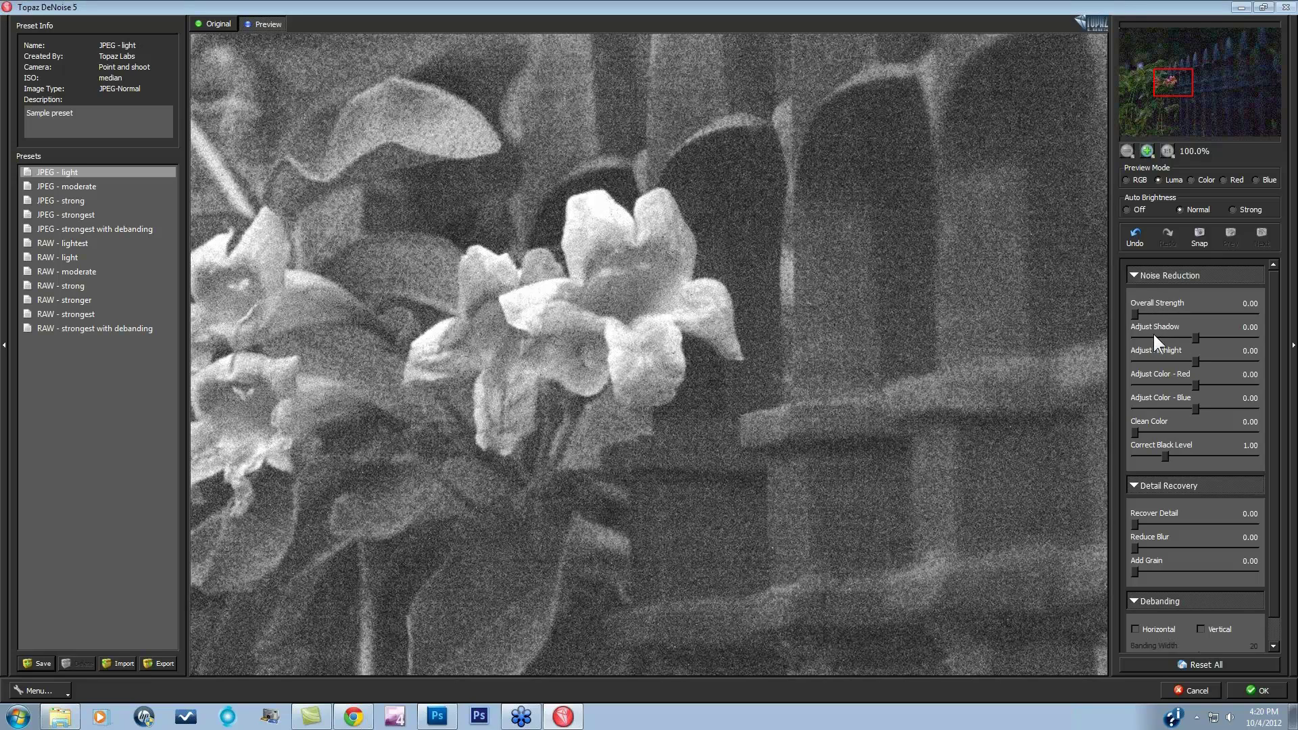
pyautogui.click(1191, 180)
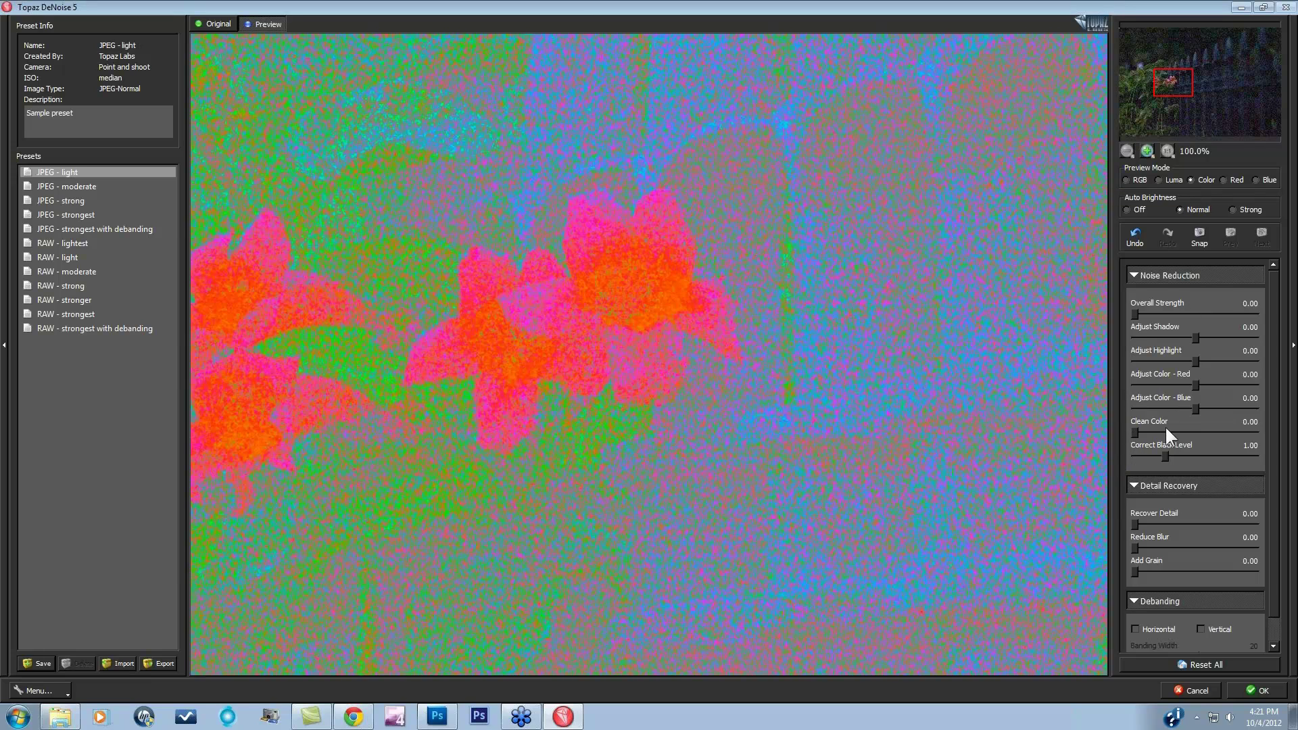
pyautogui.moveTo(1134, 431); pyautogui.dragTo(1175, 433)
pyautogui.moveTo(1171, 431); pyautogui.dragTo(1100, 390)
# Step: Apply RAW - lightest, turn Auto Brightness off, then step through RAW - light to RAW - strong
pyautogui.click(79, 245)
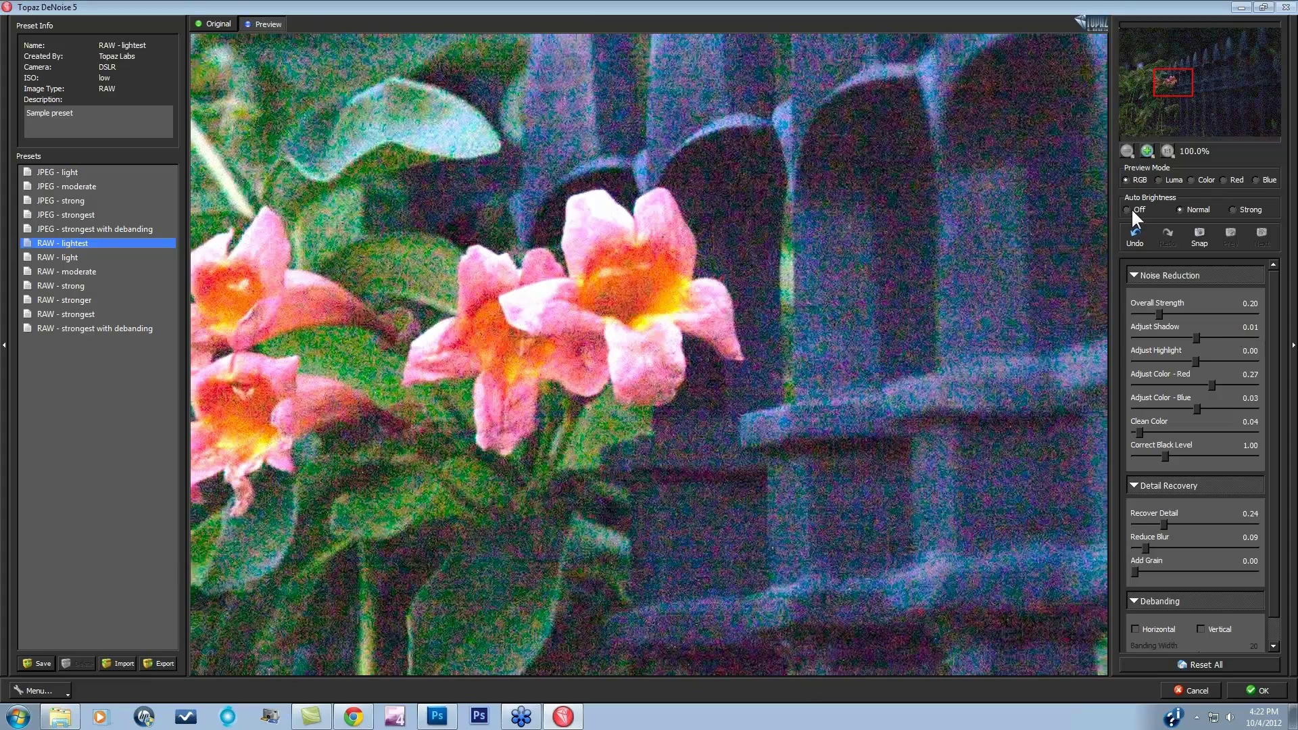
pyautogui.click(1126, 208)
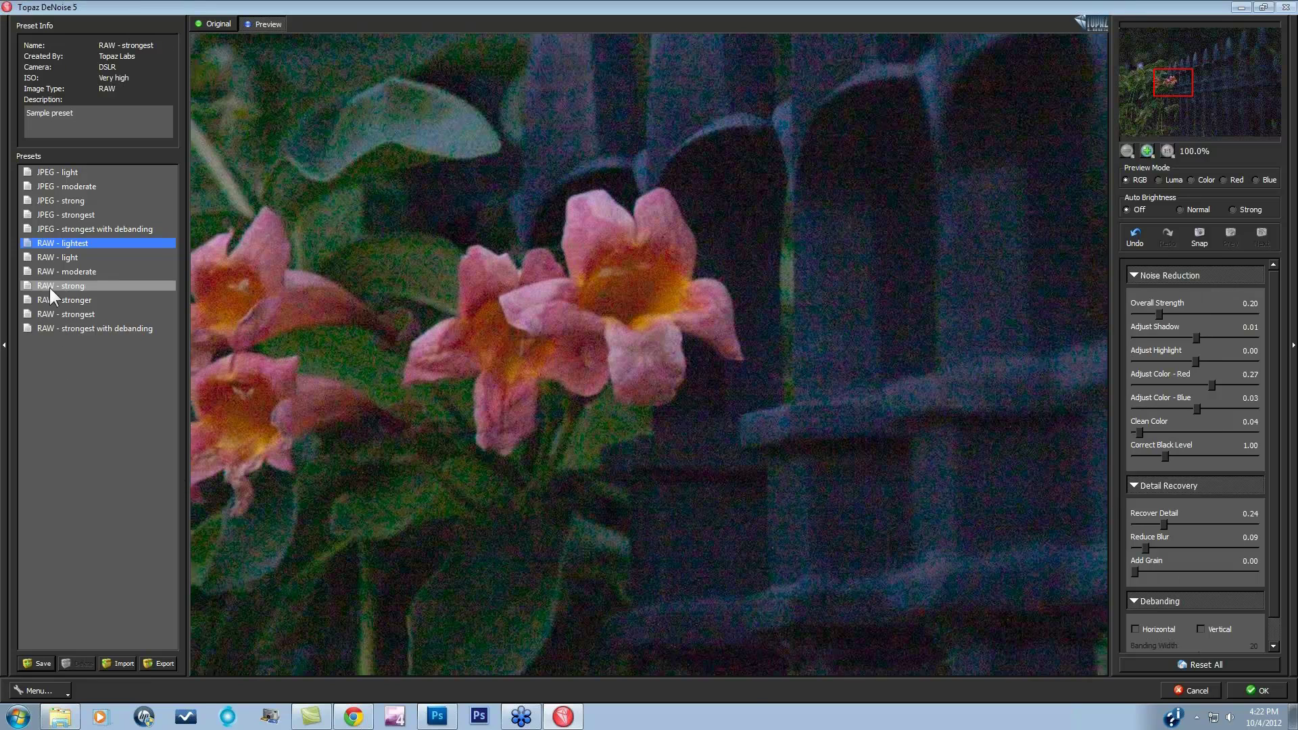
pyautogui.click(56, 259)
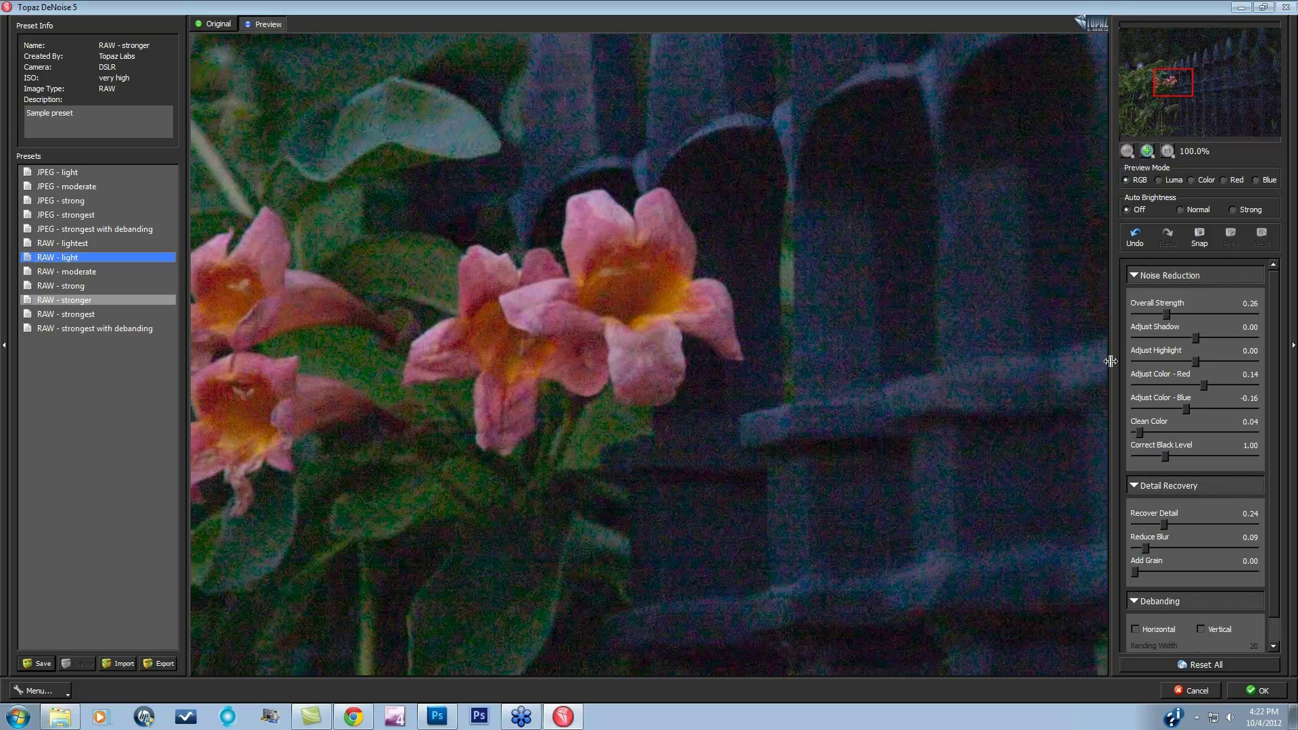
pyautogui.press('Down')
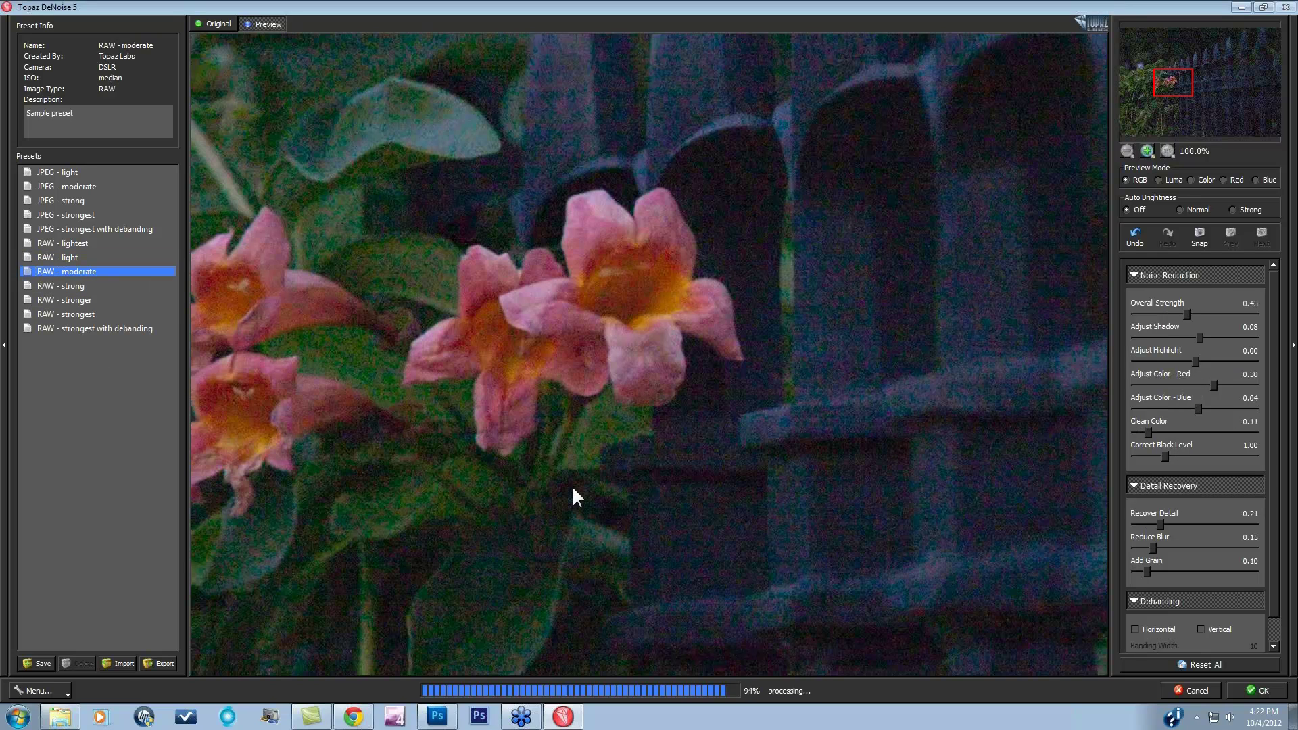
pyautogui.click(96, 286)
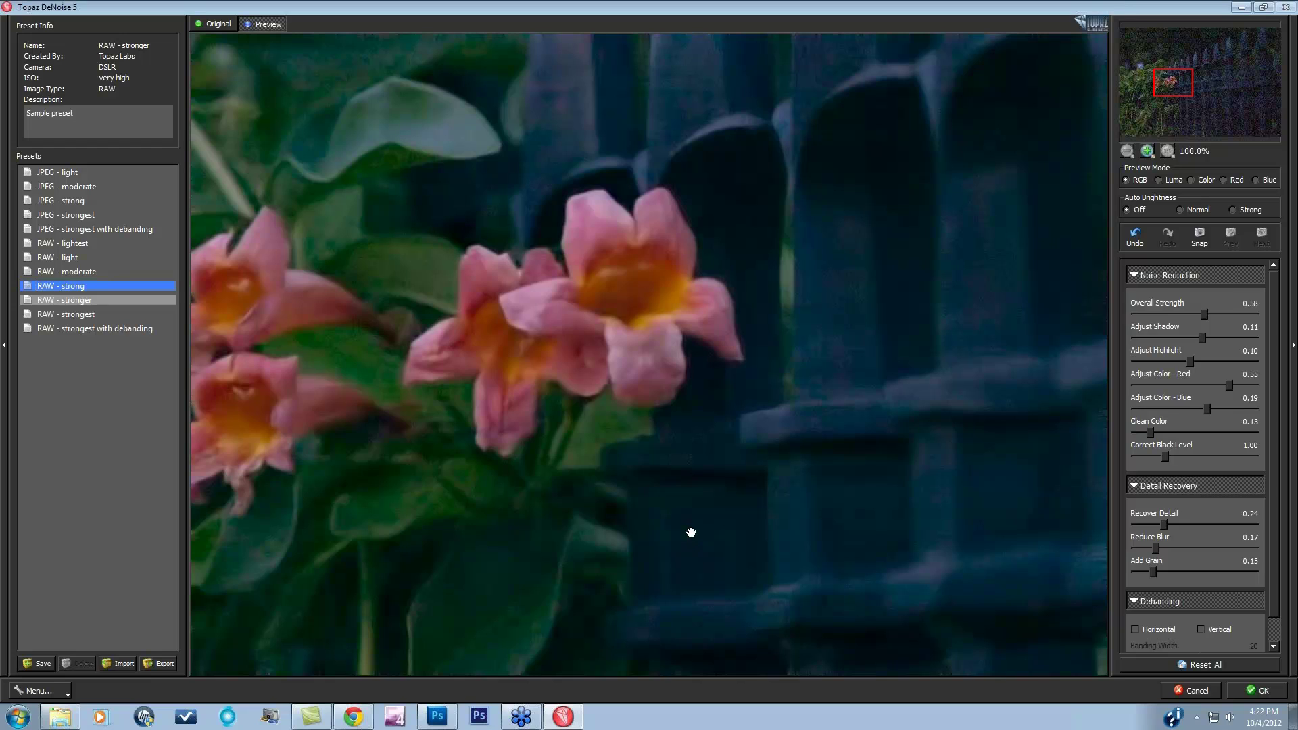
pyautogui.moveTo(836, 515); pyautogui.dragTo(823, 336)
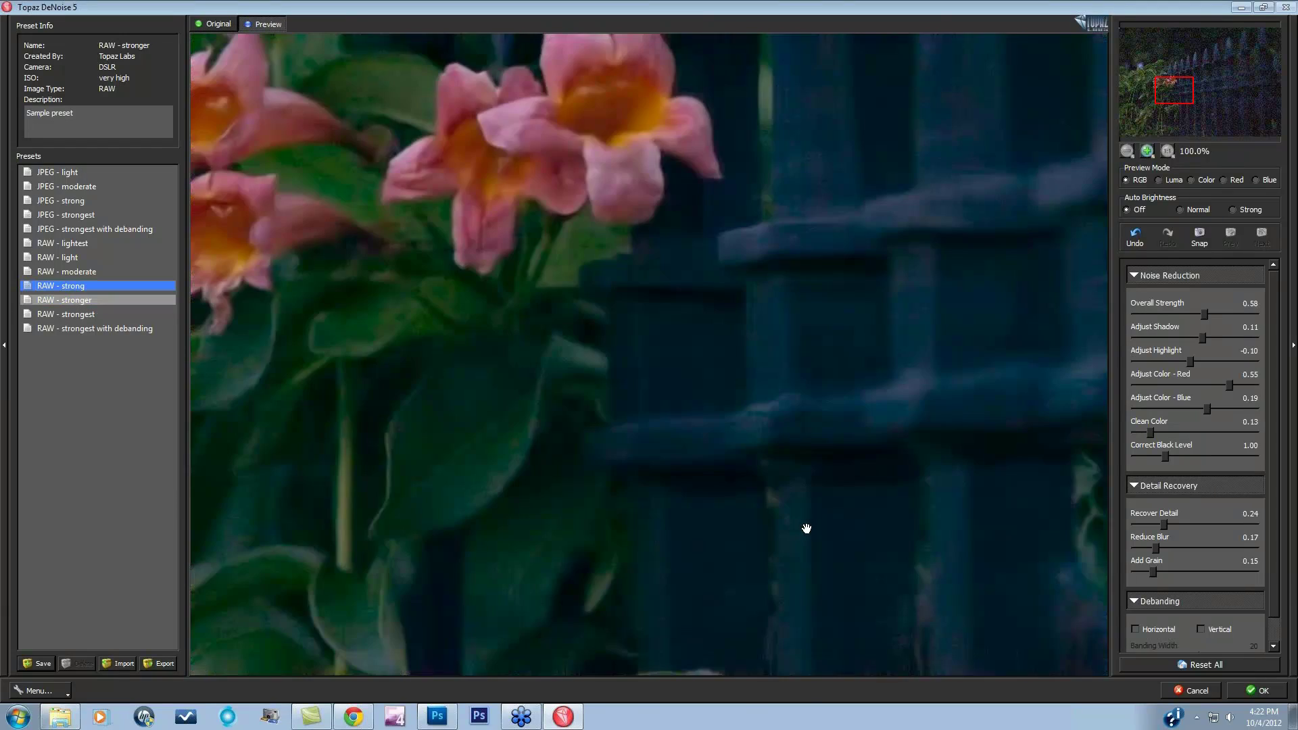
pyautogui.moveTo(808, 530); pyautogui.dragTo(828, 334)
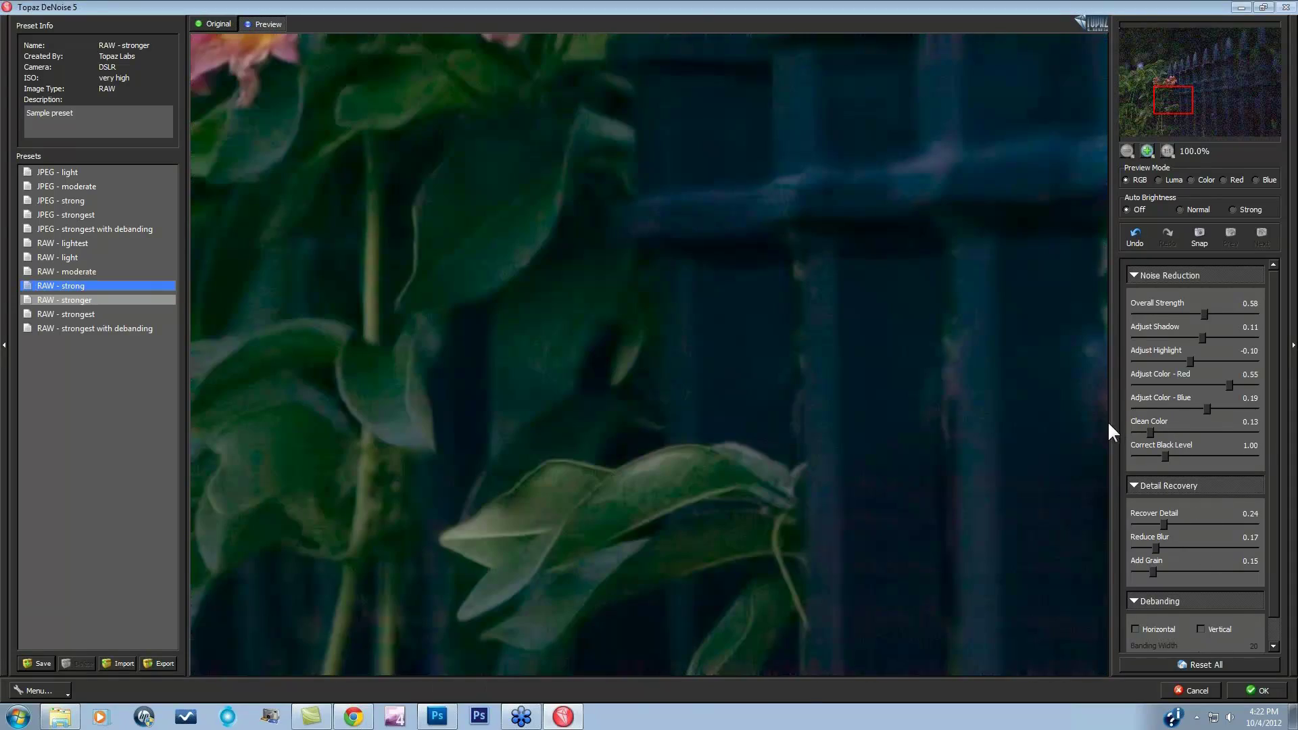
pyautogui.moveTo(1065, 379); pyautogui.dragTo(1031, 318)
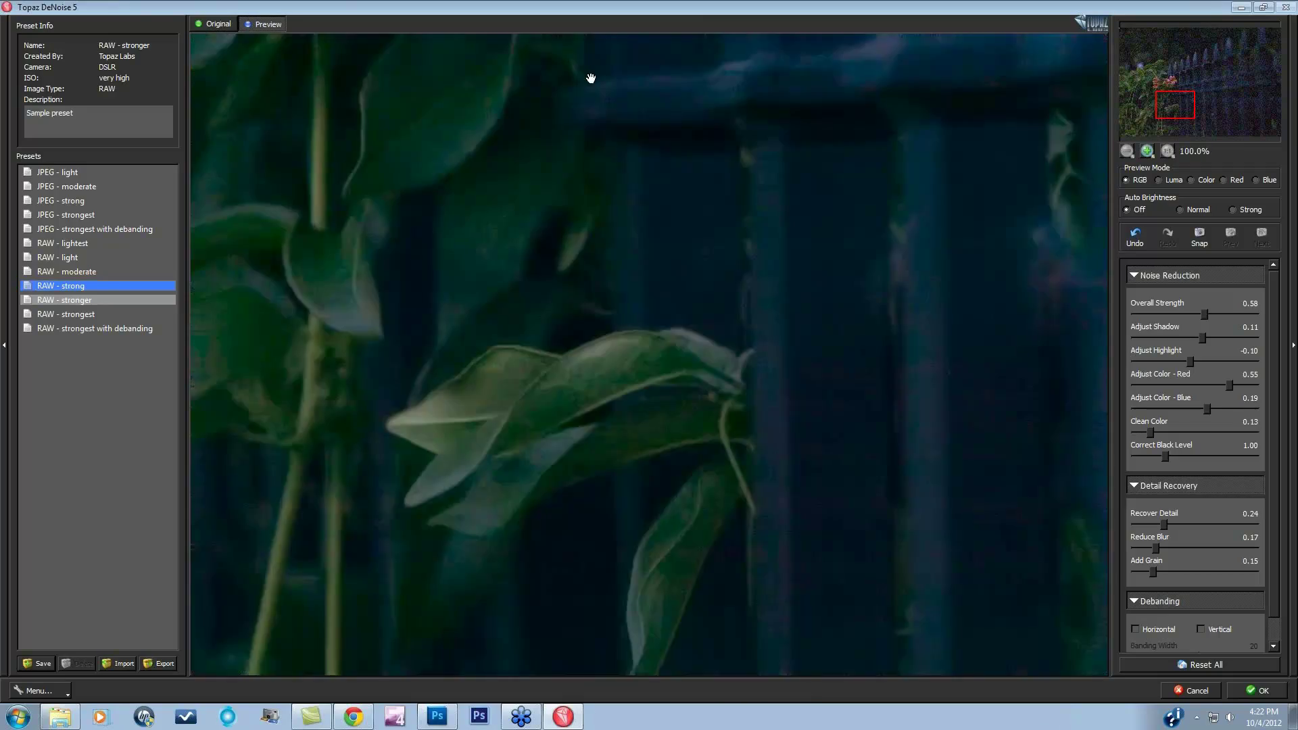
pyautogui.moveTo(591, 78); pyautogui.dragTo(820, 550)
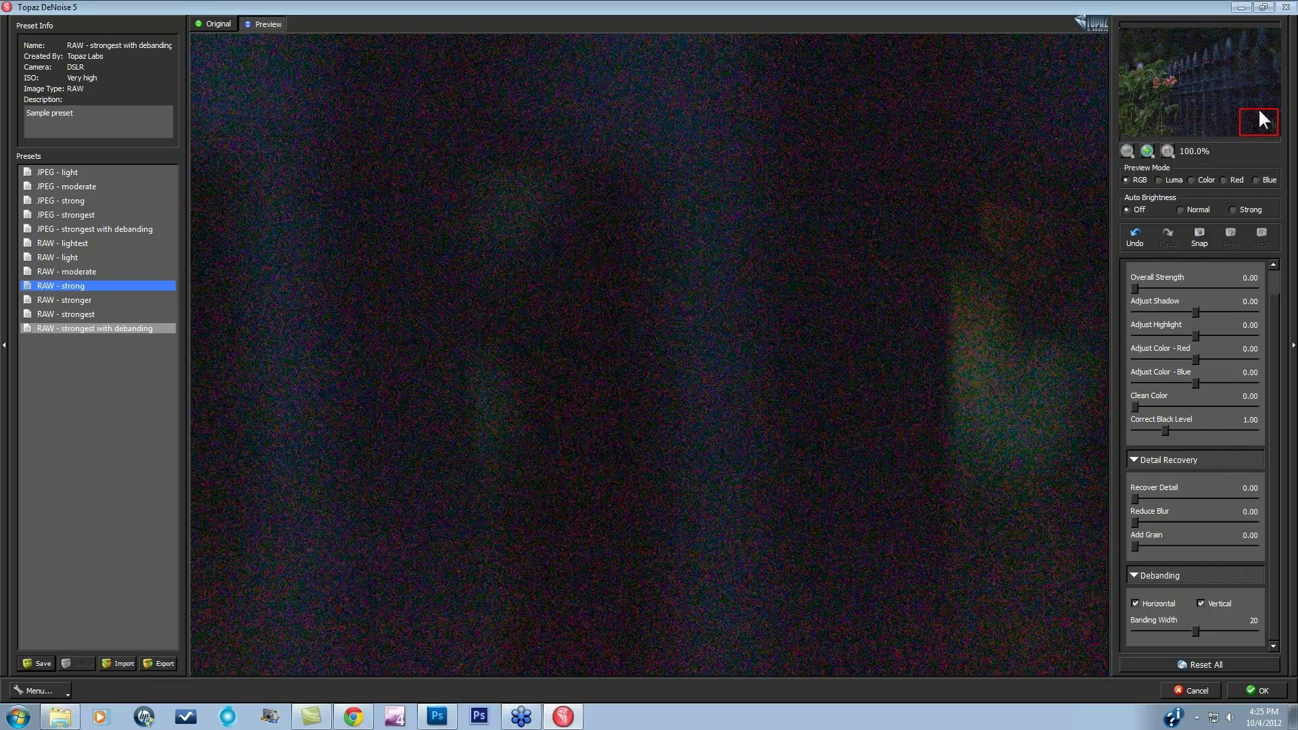
# Step: Drag the navigator box to bring the leaves and vines into the preview
pyautogui.moveTo(1258, 108); pyautogui.dragTo(1173, 81)
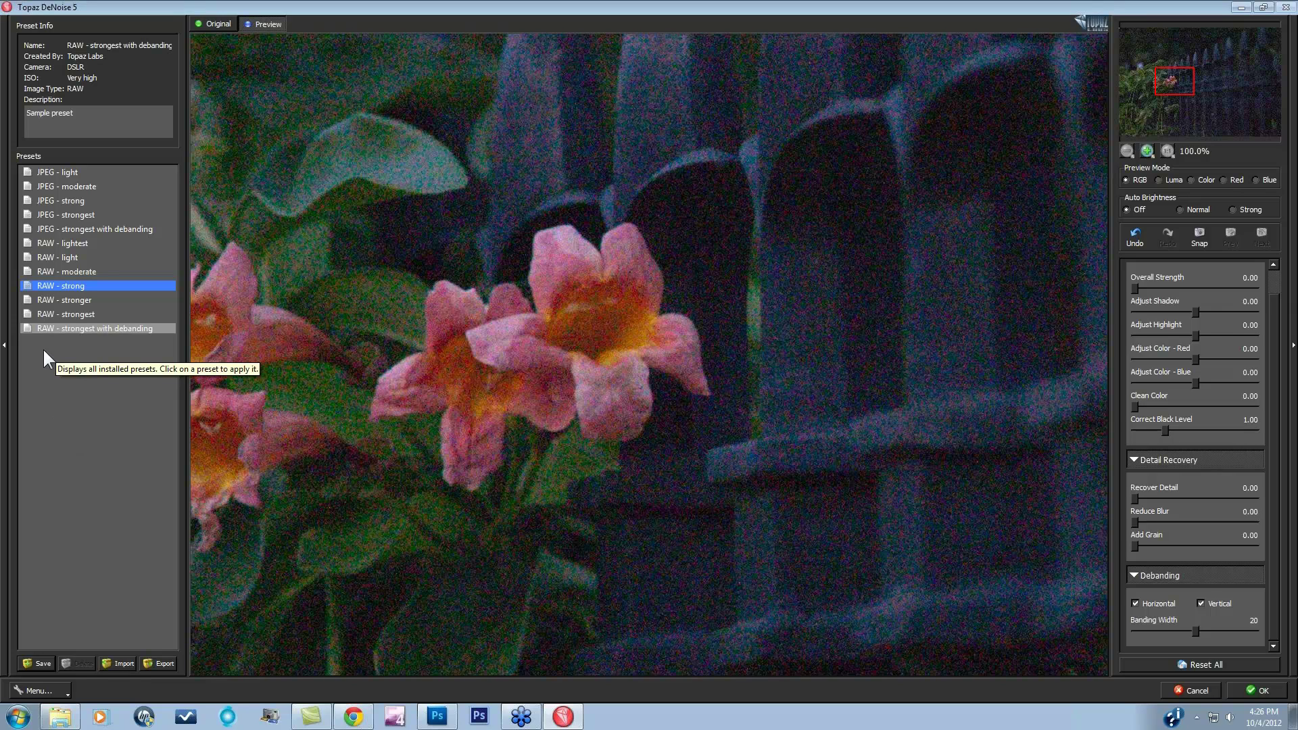
# Step: Select the JPEG - moderate preset and inspect the pointed fence tips and pink flowers
pyautogui.press('Home')
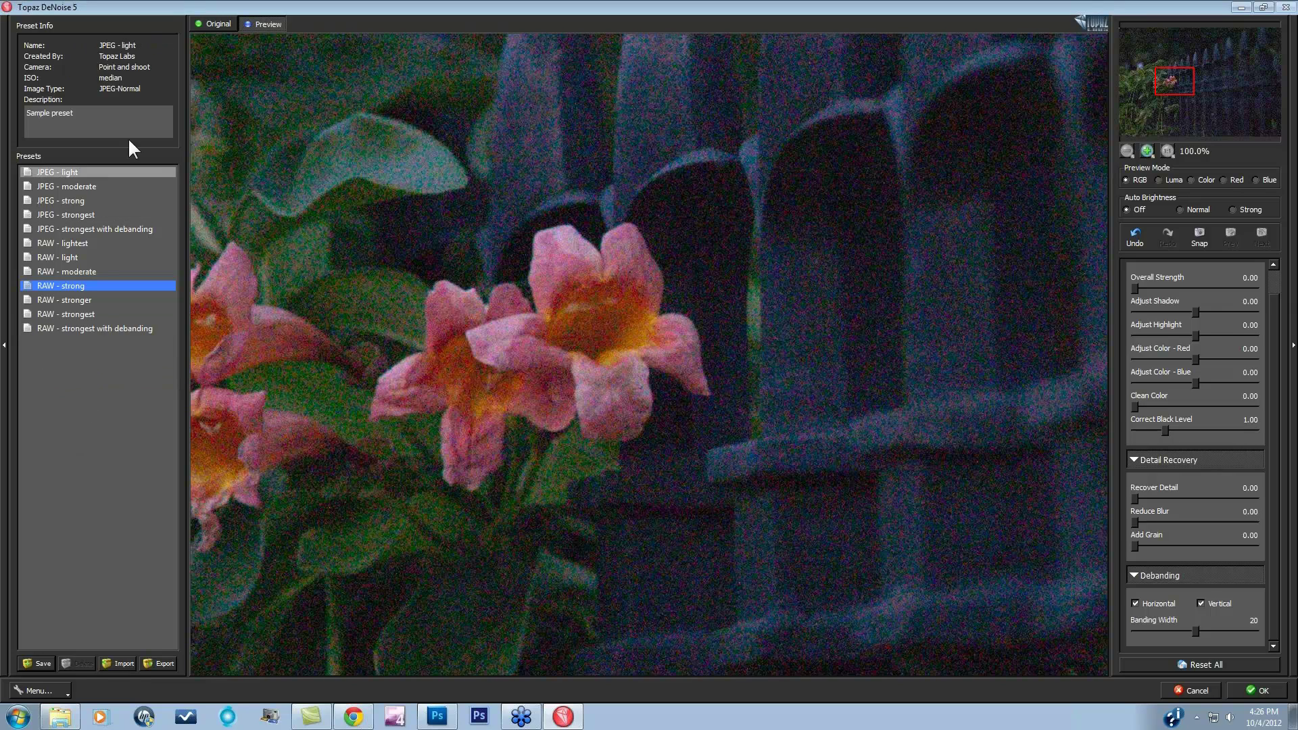
pyautogui.press('Down')
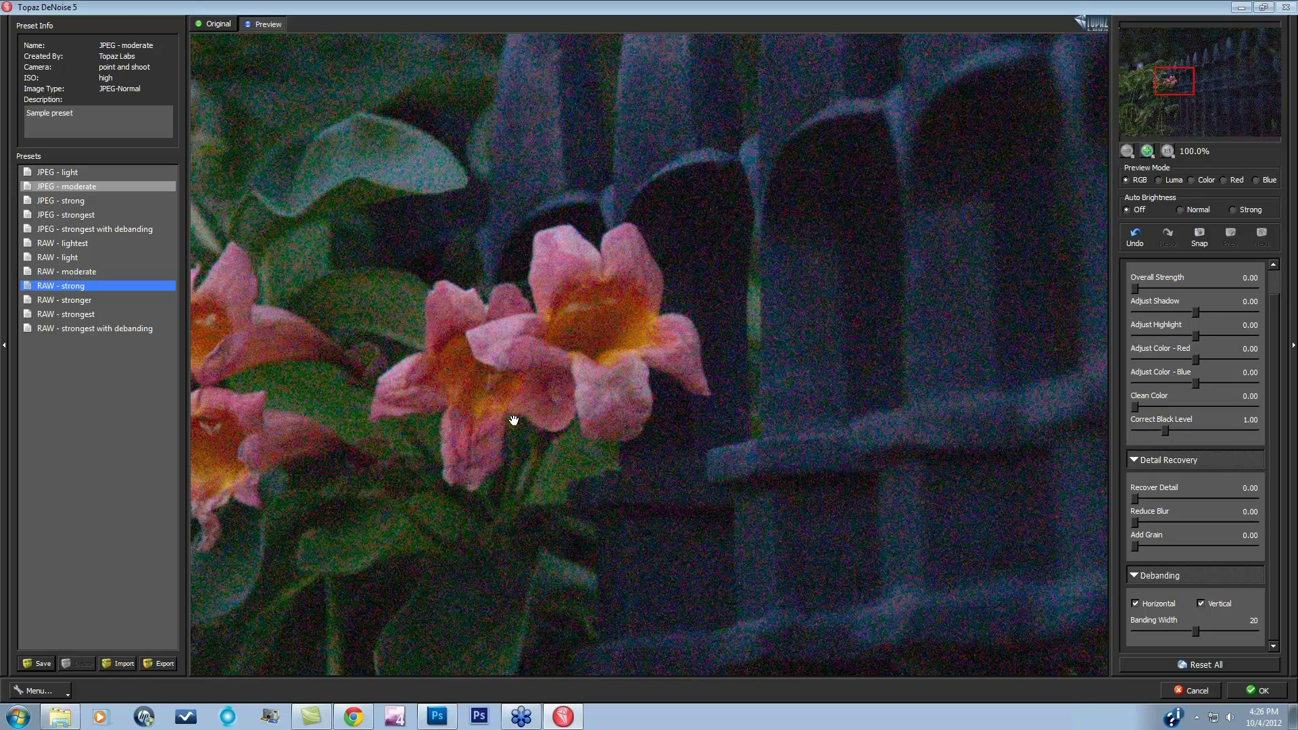
pyautogui.moveTo(657, 254); pyautogui.dragTo(721, 547)
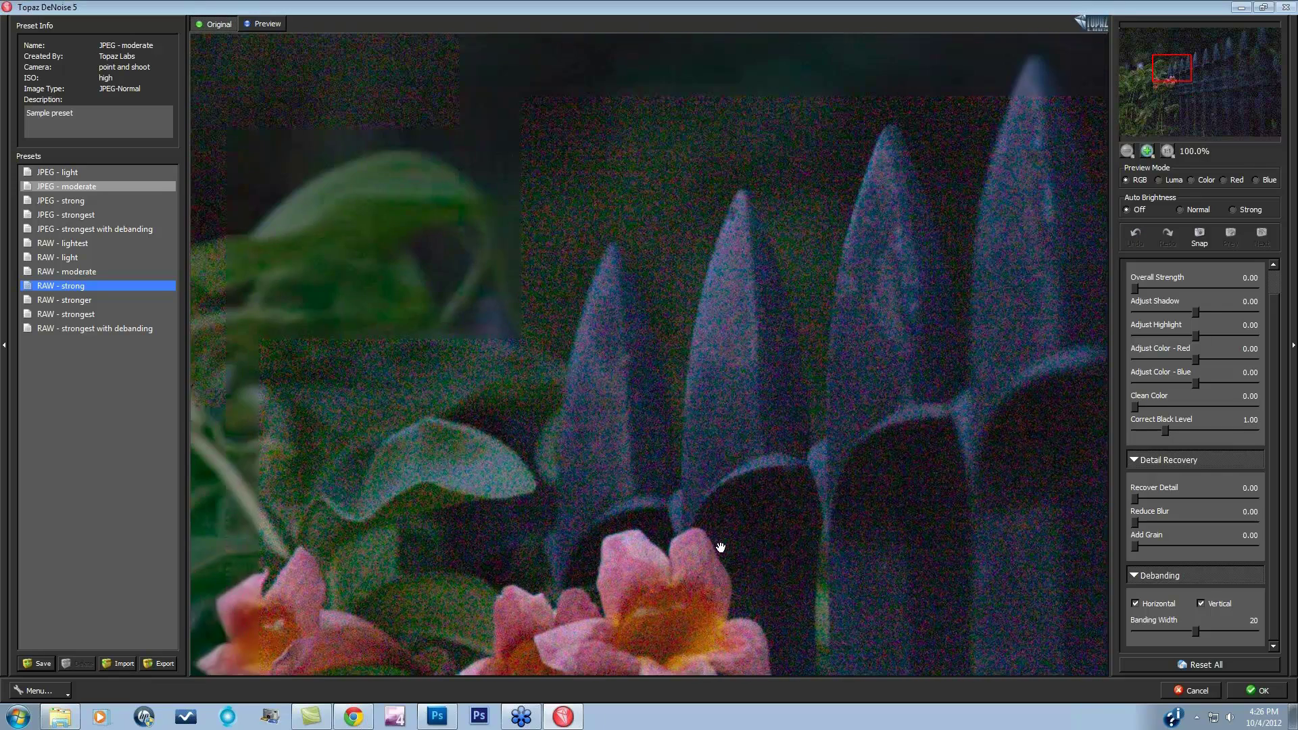
pyautogui.moveTo(614, 229); pyautogui.dragTo(743, 420)
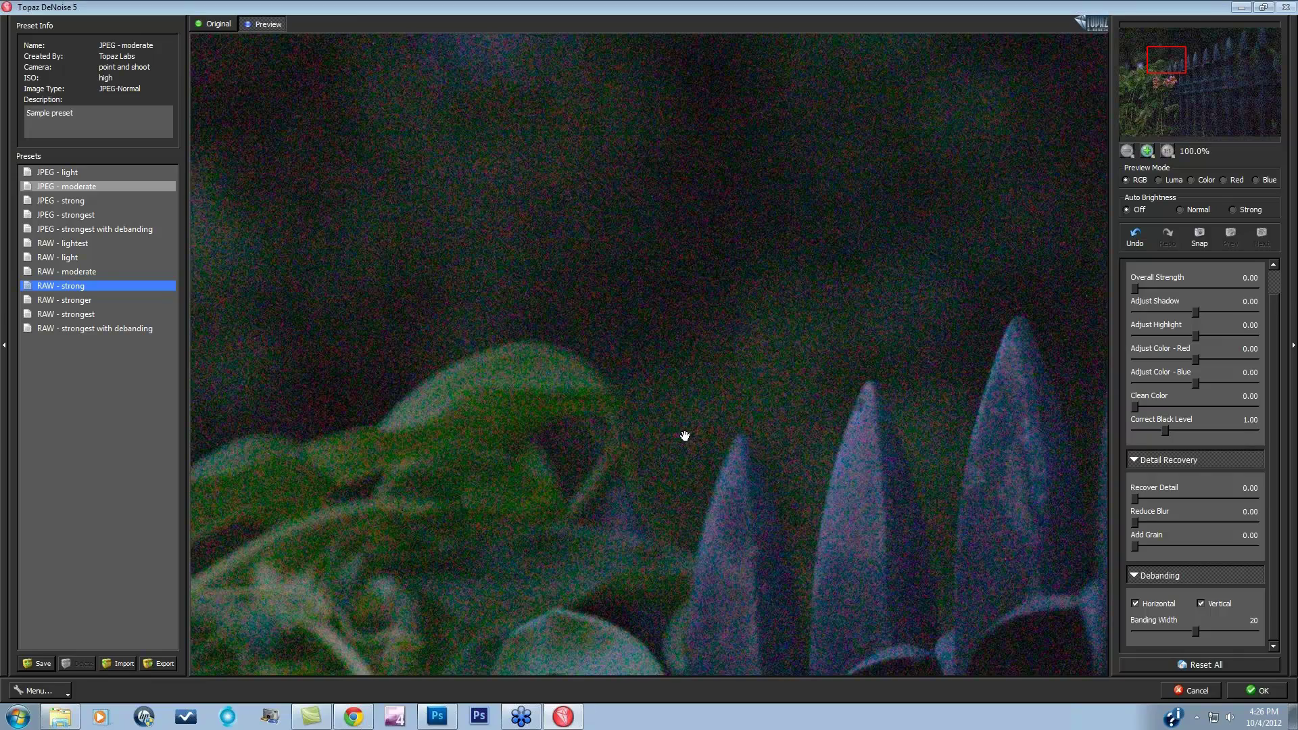
pyautogui.moveTo(694, 559); pyautogui.dragTo(655, 191)
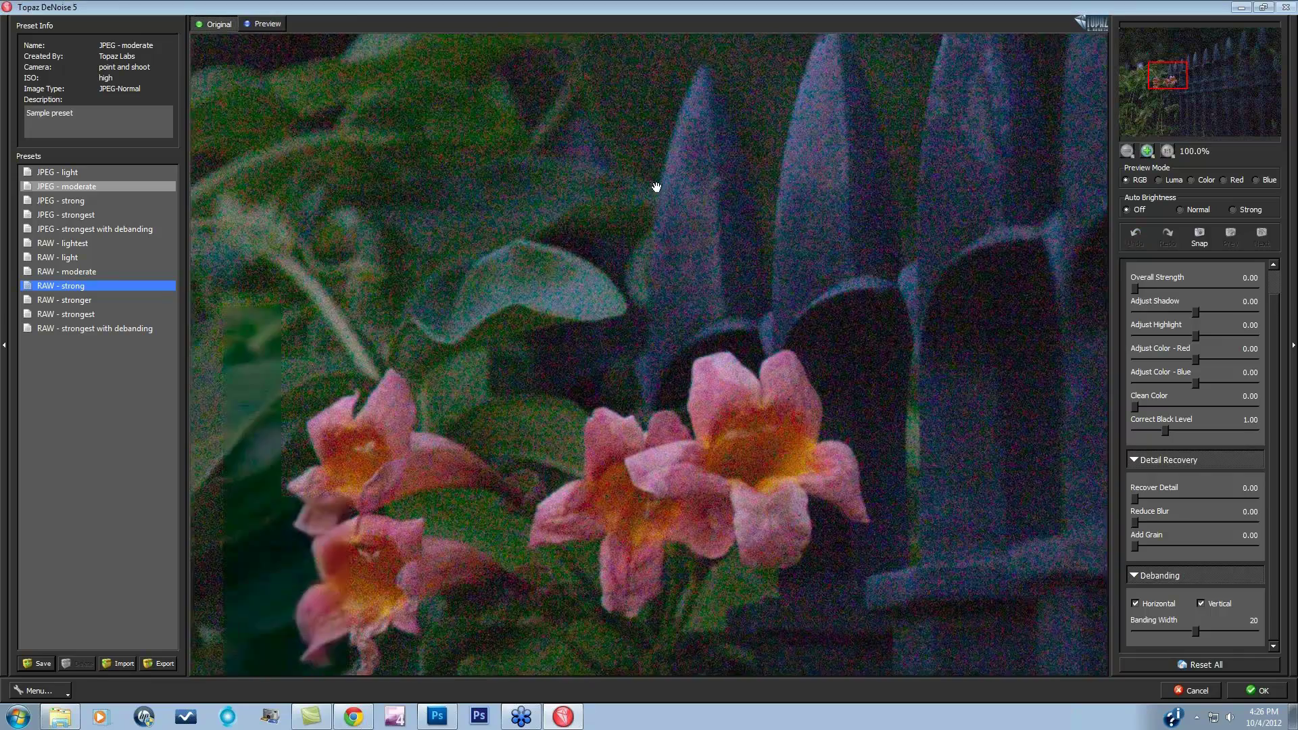
pyautogui.moveTo(740, 572); pyautogui.dragTo(733, 173)
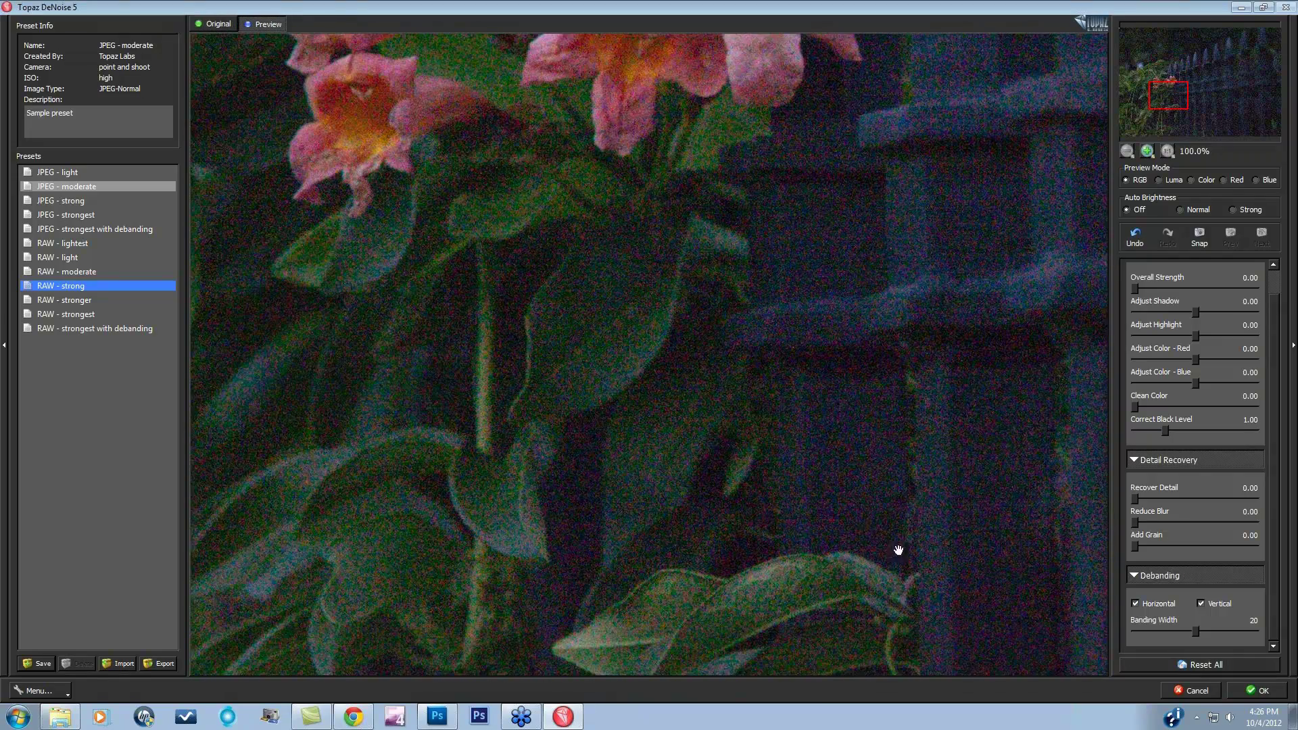
# Step: Pan across the dark fence bars and leaf, then return to the pink flowers
pyautogui.moveTo(878, 577); pyautogui.dragTo(857, 322)
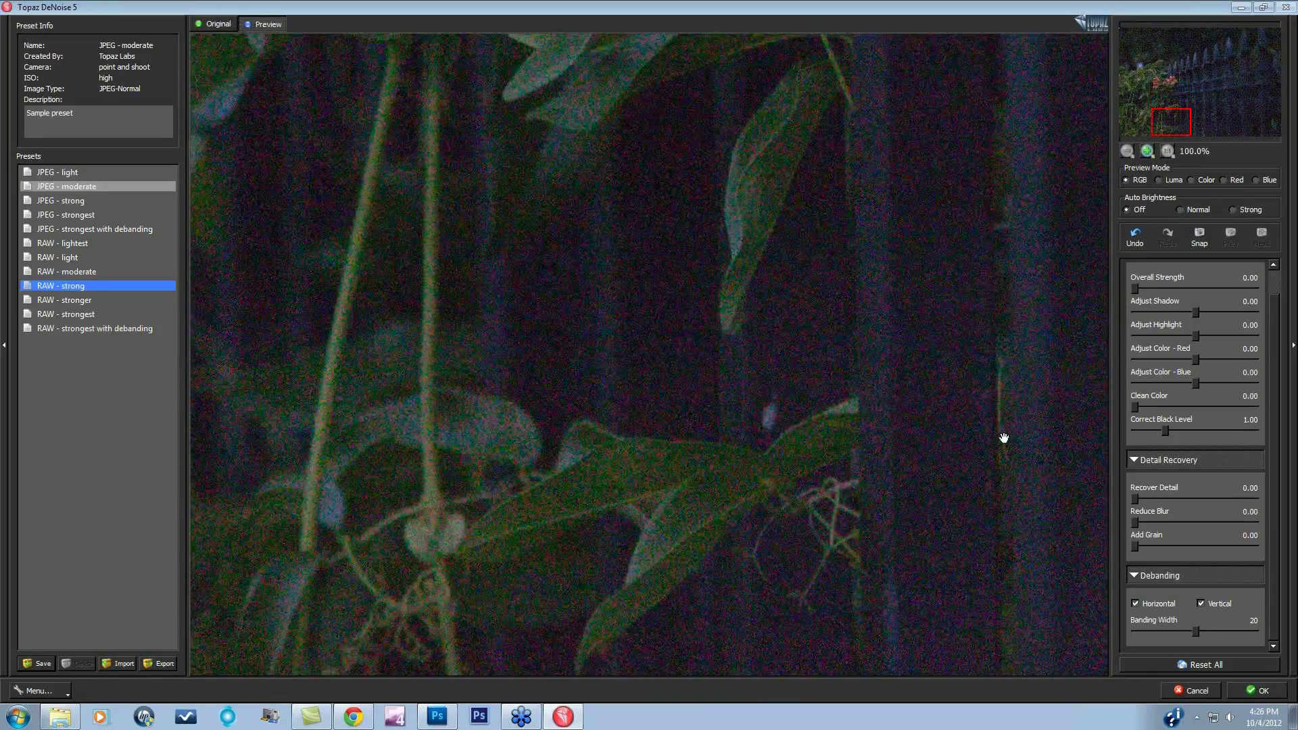
pyautogui.moveTo(1002, 434); pyautogui.dragTo(435, 471)
pyautogui.moveTo(879, 435); pyautogui.dragTo(561, 440)
pyautogui.moveTo(930, 440); pyautogui.dragTo(577, 440)
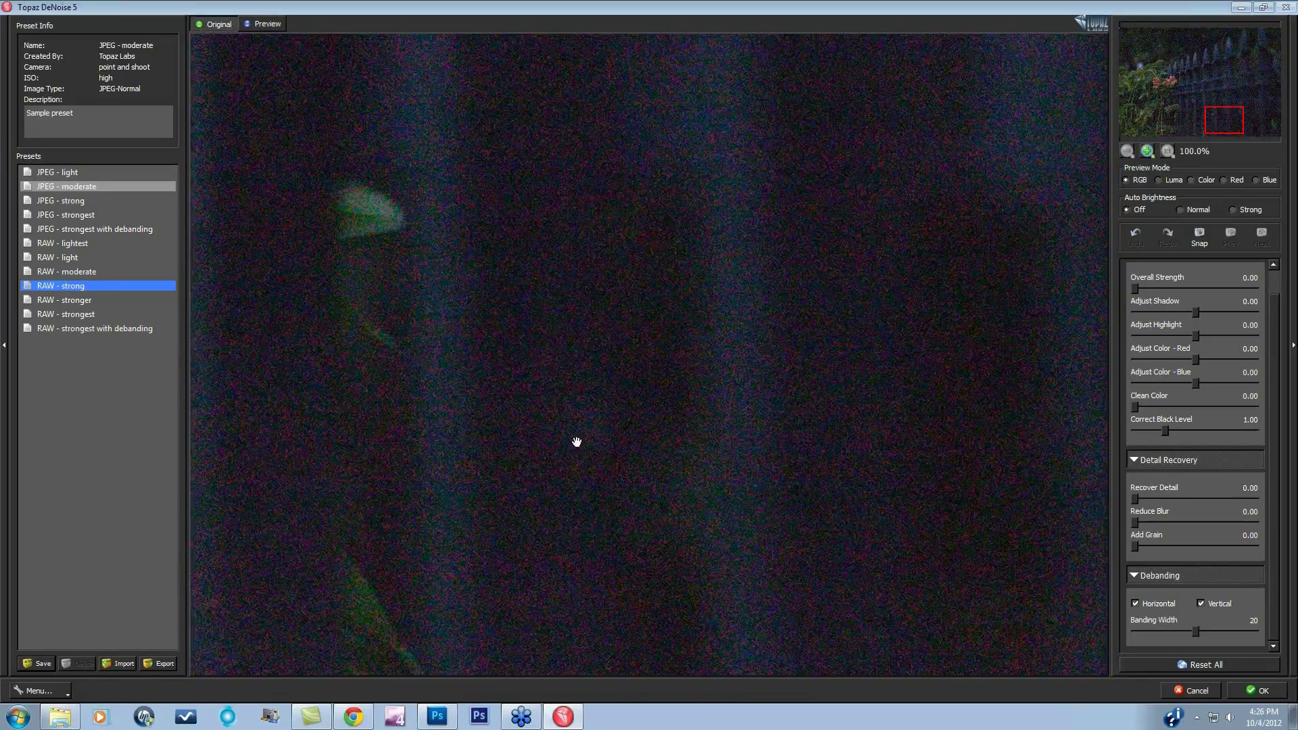
pyautogui.moveTo(941, 242); pyautogui.dragTo(942, 281)
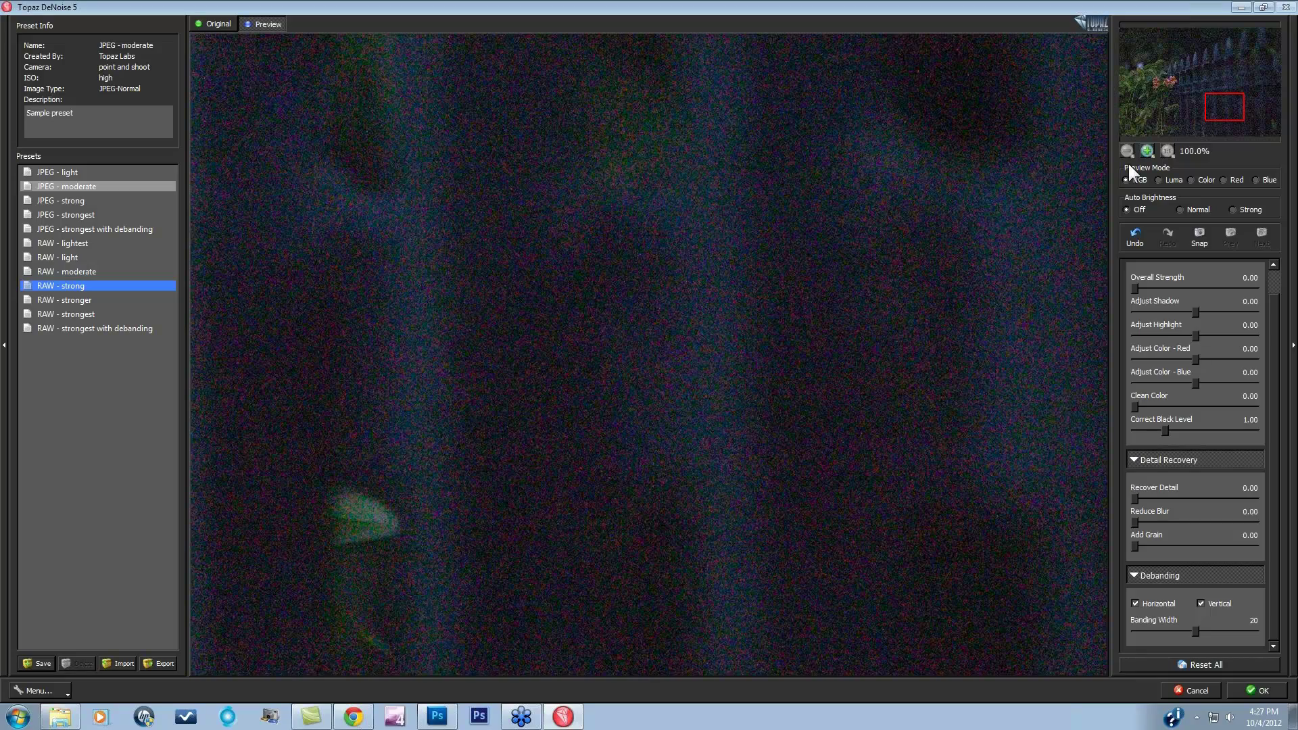
pyautogui.moveTo(1224, 99); pyautogui.dragTo(1170, 78)
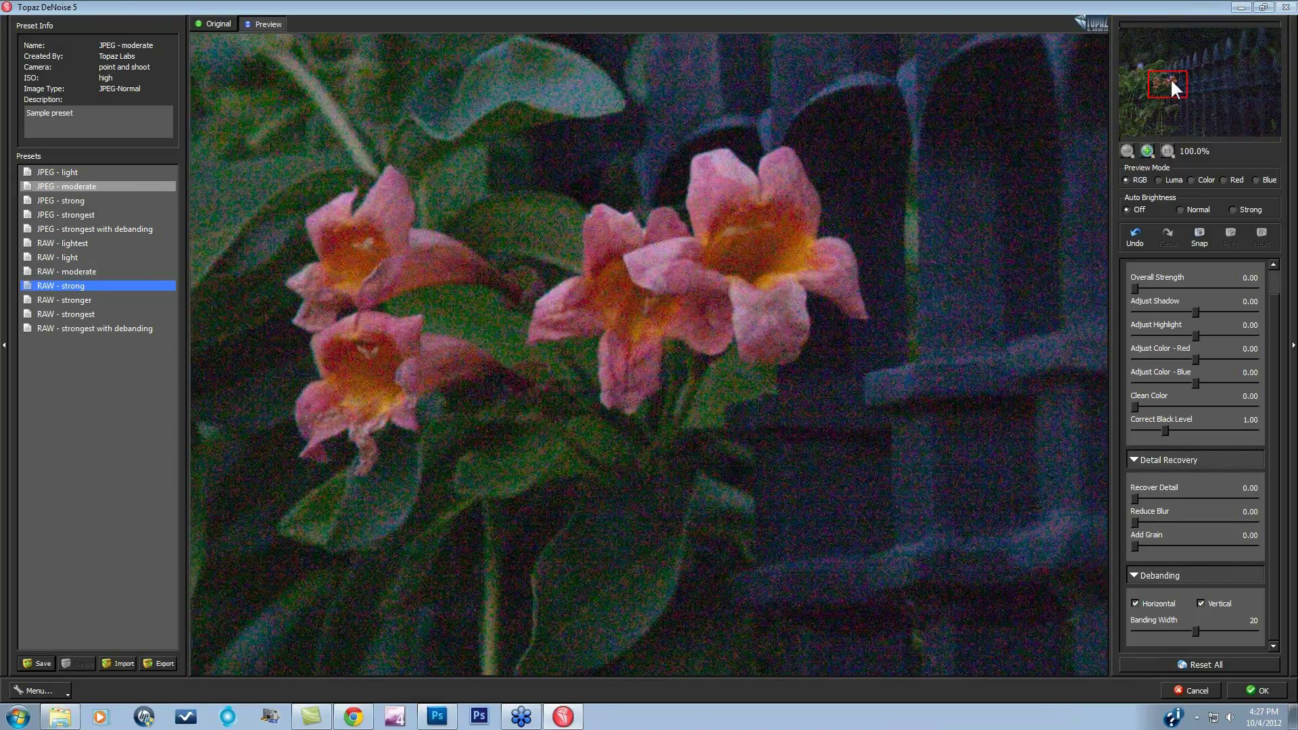
pyautogui.moveTo(902, 175); pyautogui.dragTo(981, 341)
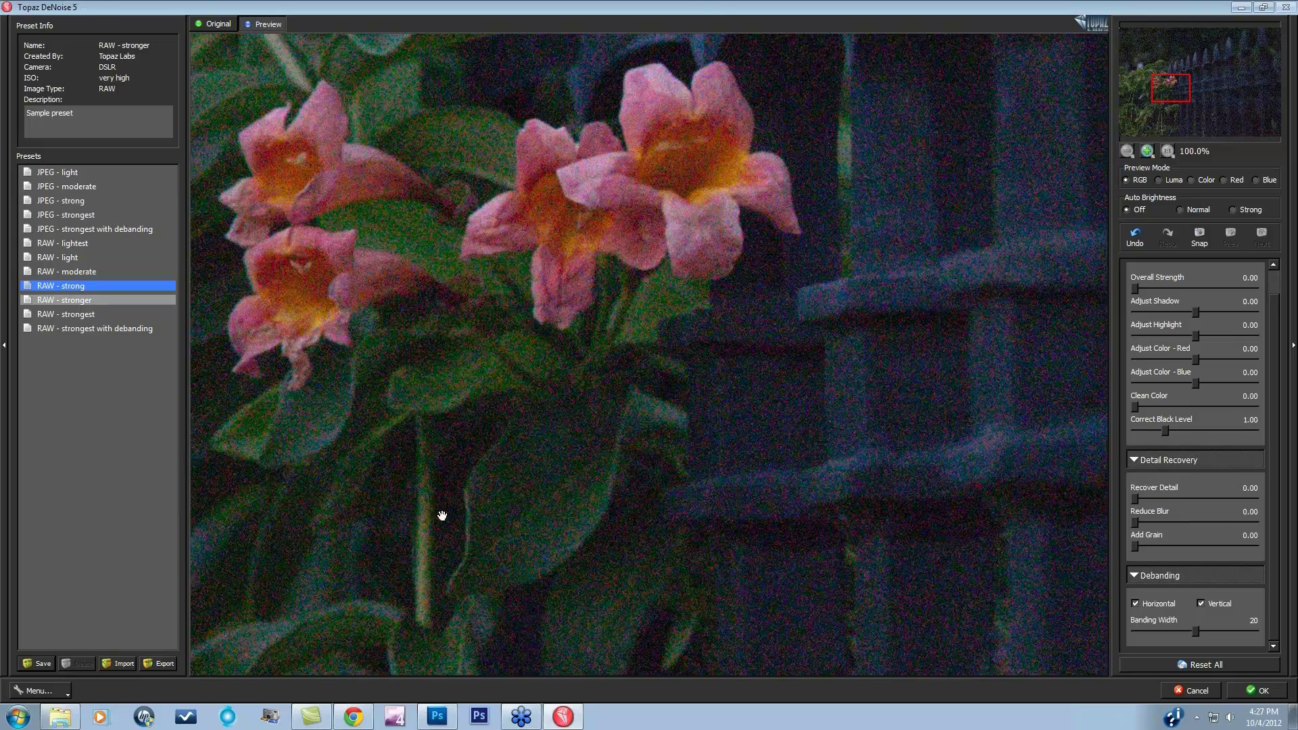